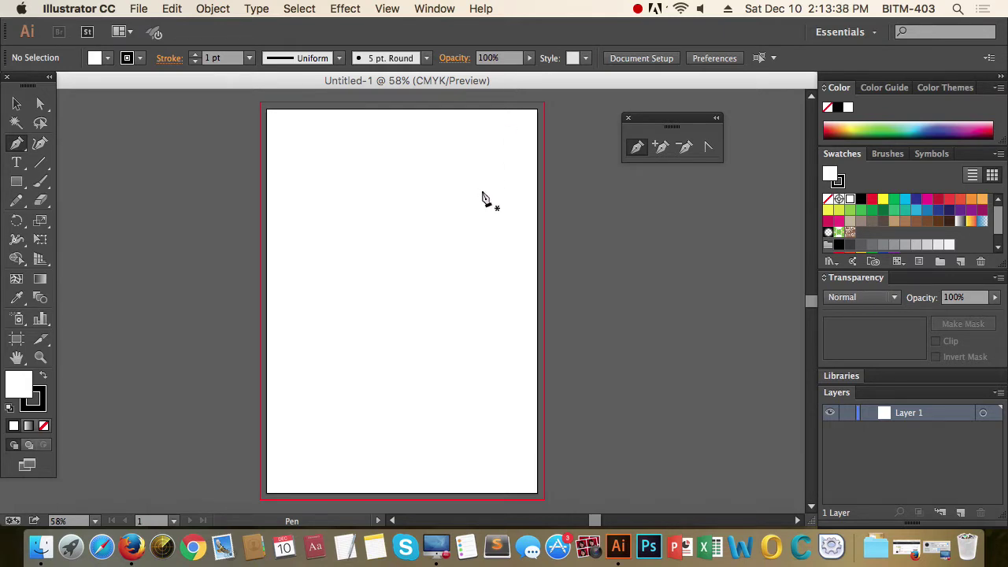
Zoom the blank Untitled-1 artboard in to a 100% view.
click(427, 241)
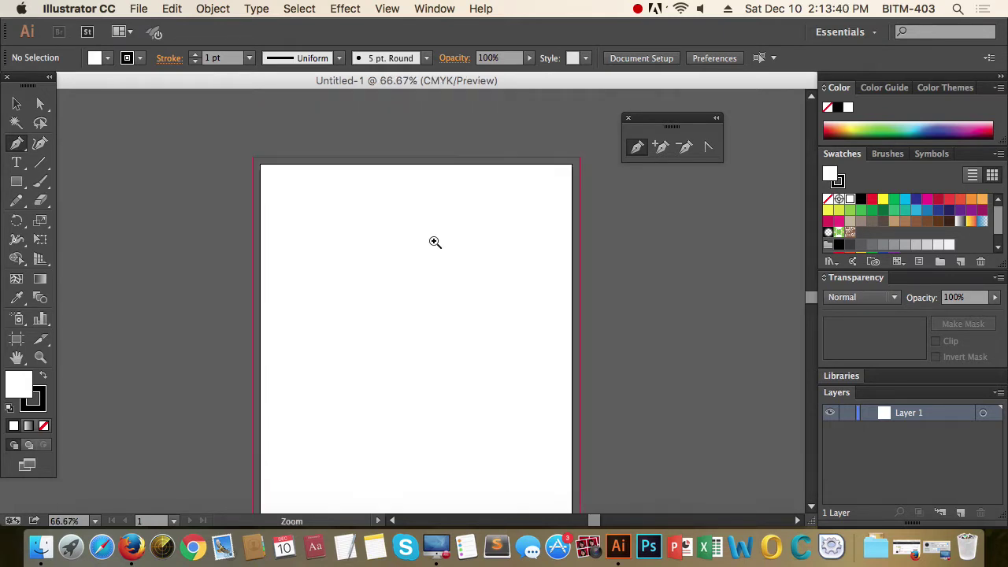
drag(443, 270, 445, 231)
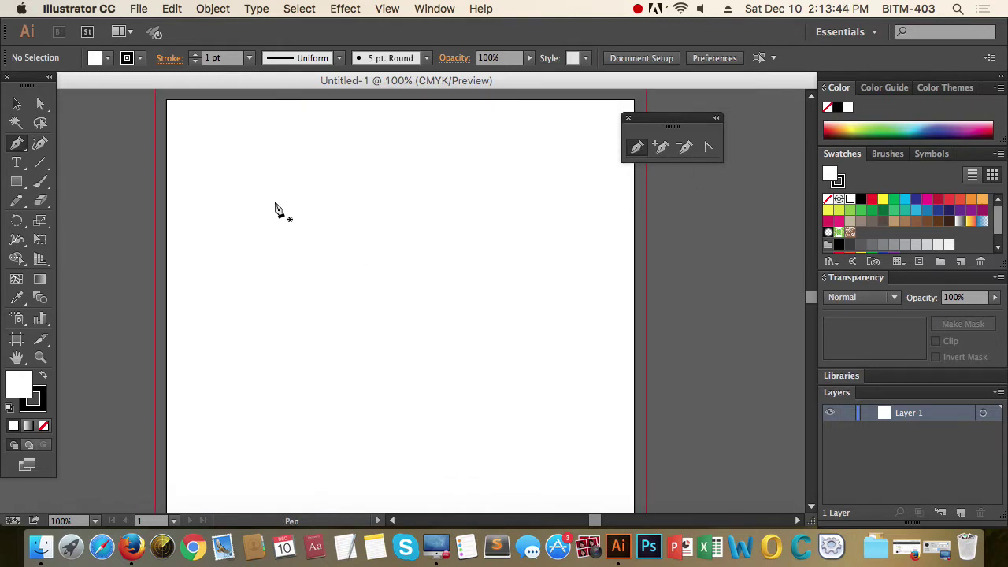
Draw a two-point straight horizontal pen line near the artboard's top left, then deselect it.
click(274, 202)
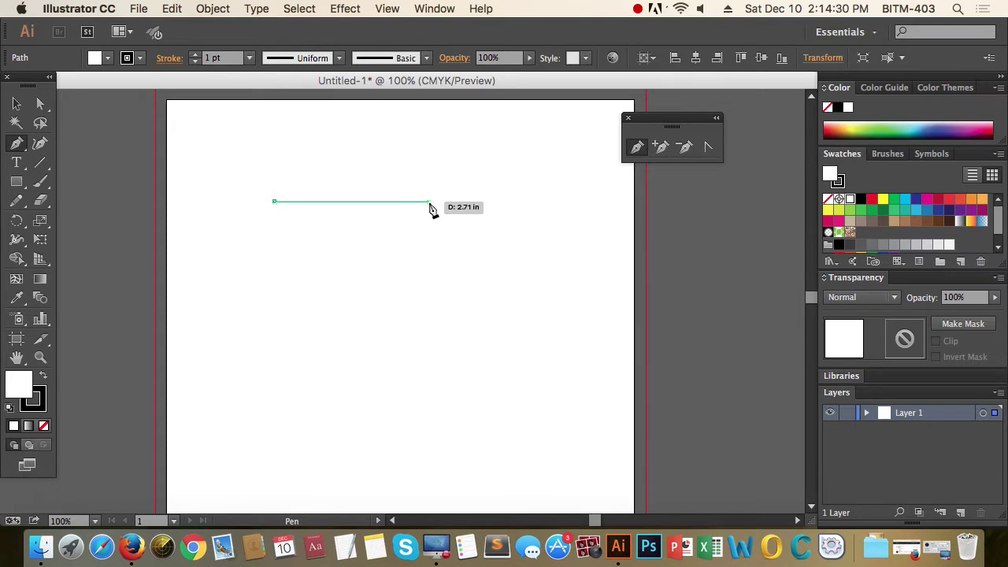
click(430, 203)
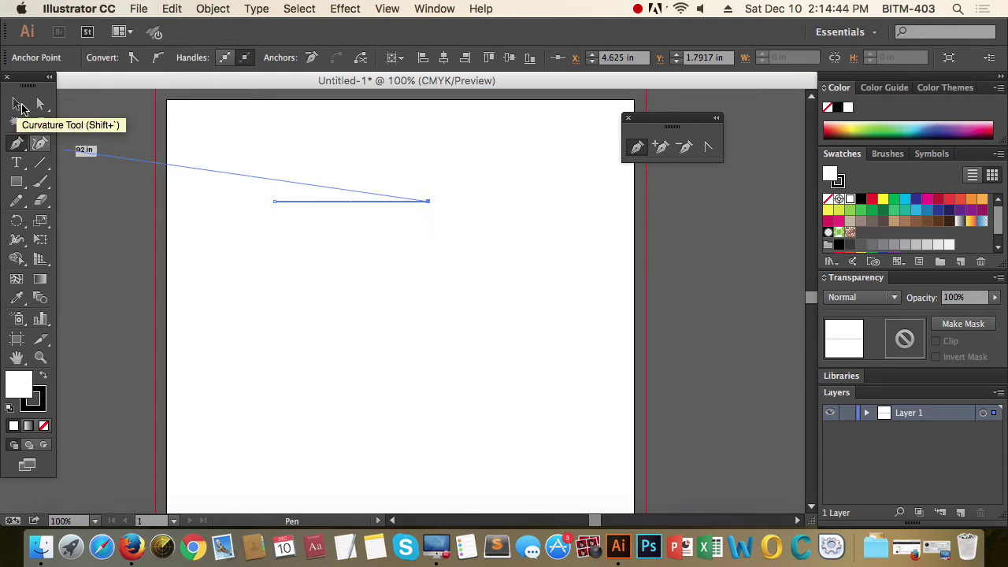
click(19, 106)
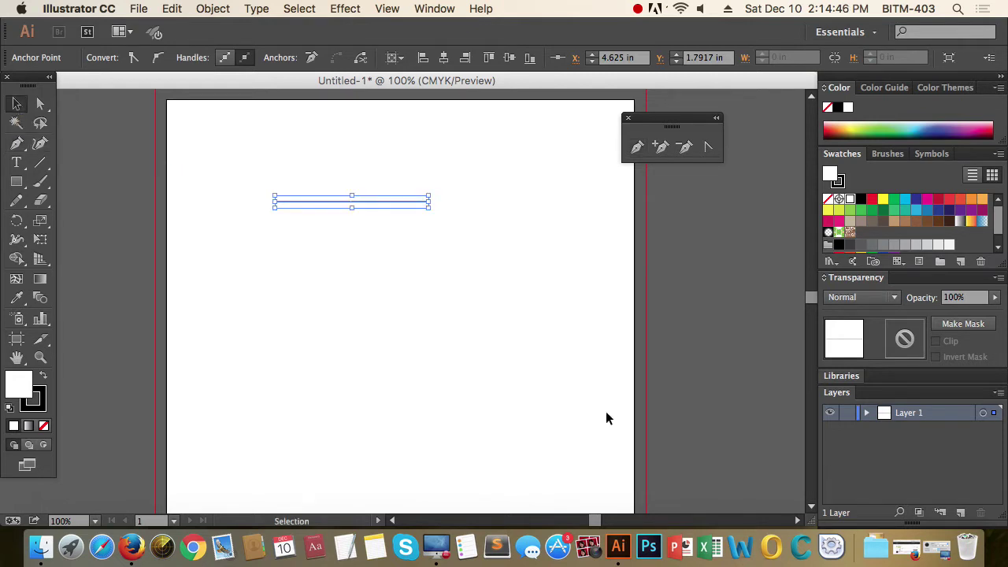
click(429, 277)
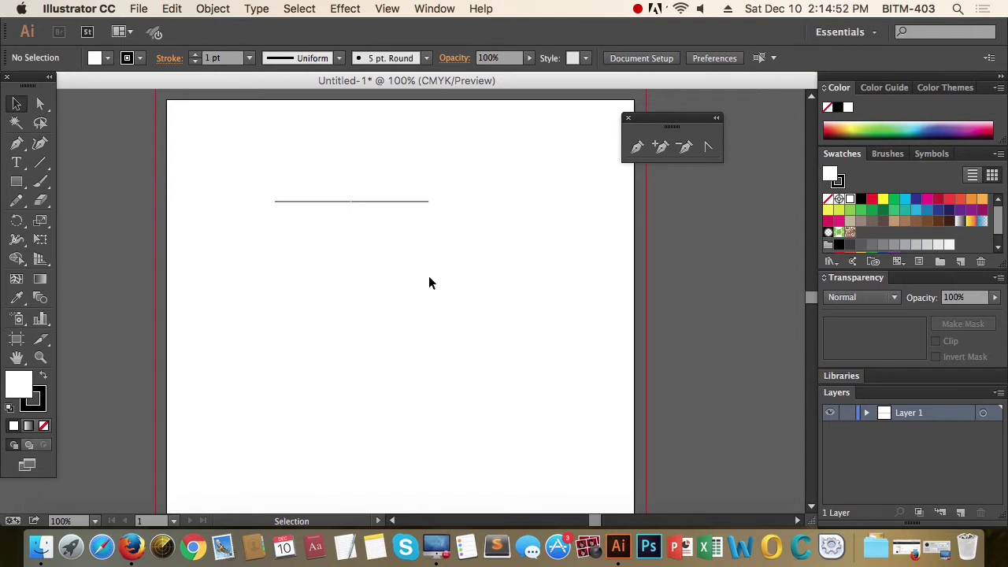
Draw a closed zigzag pen path below the horizontal line.
click(17, 143)
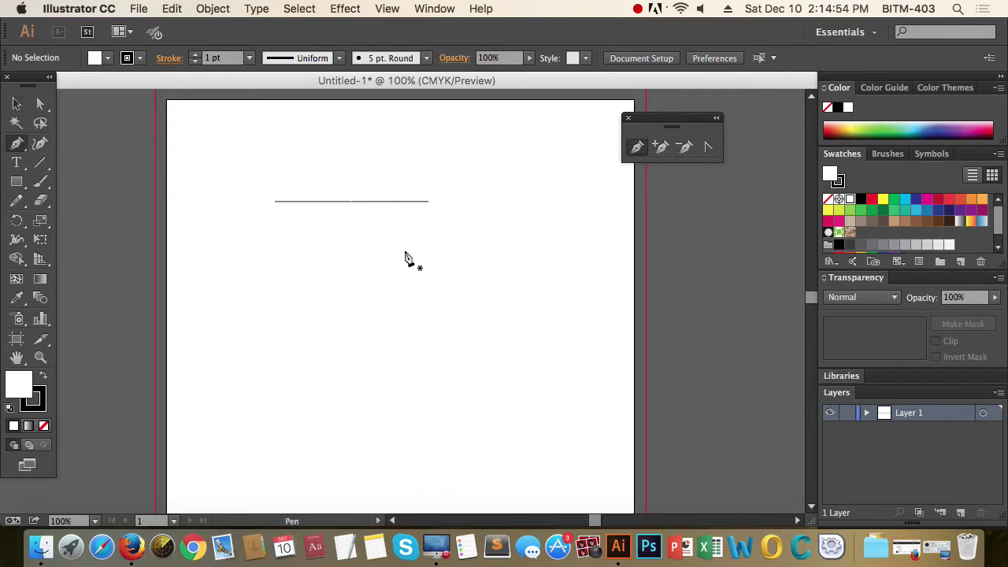
click(298, 261)
click(427, 274)
click(484, 231)
click(511, 296)
click(443, 365)
click(570, 379)
click(476, 440)
click(235, 425)
click(415, 356)
click(237, 324)
click(365, 302)
click(230, 280)
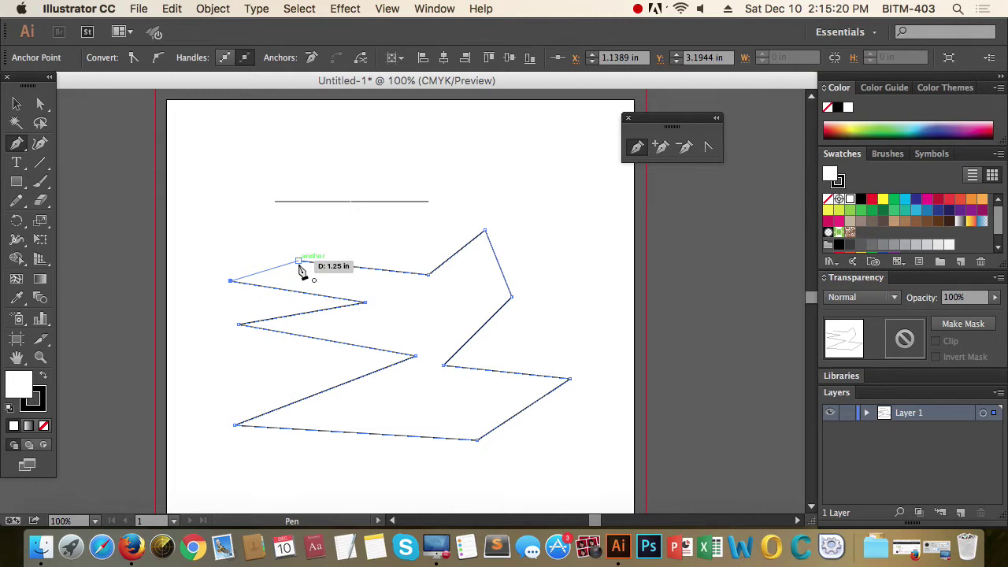
click(298, 262)
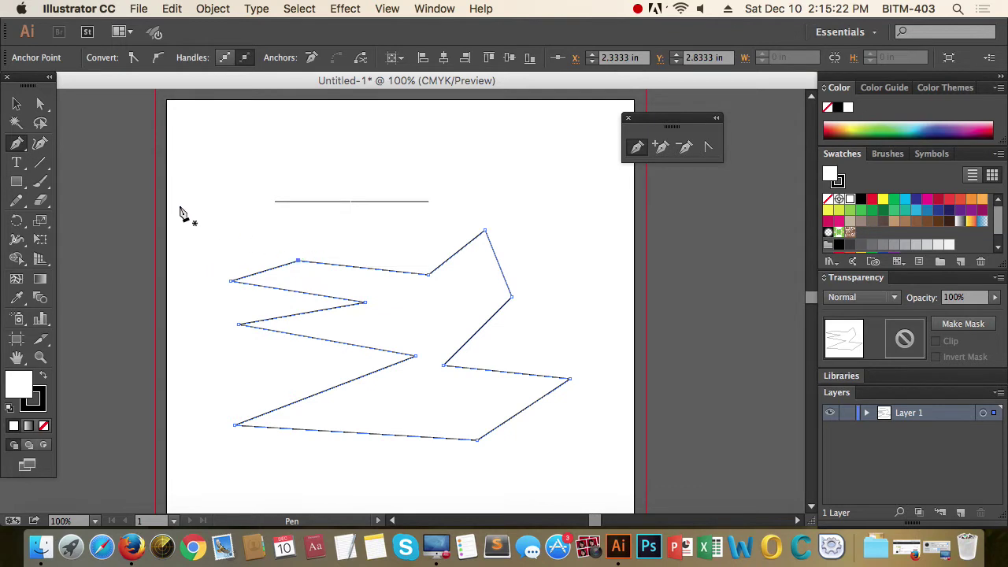
Marquee-select the zigzag shape and the horizontal line for removal.
click(19, 106)
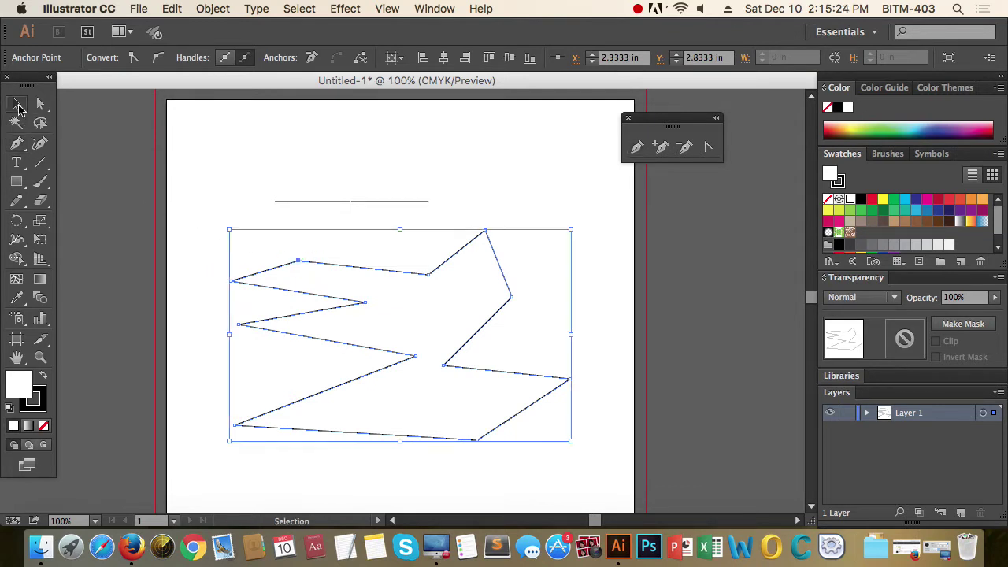
click(533, 331)
drag(538, 300, 429, 340)
drag(465, 133, 377, 223)
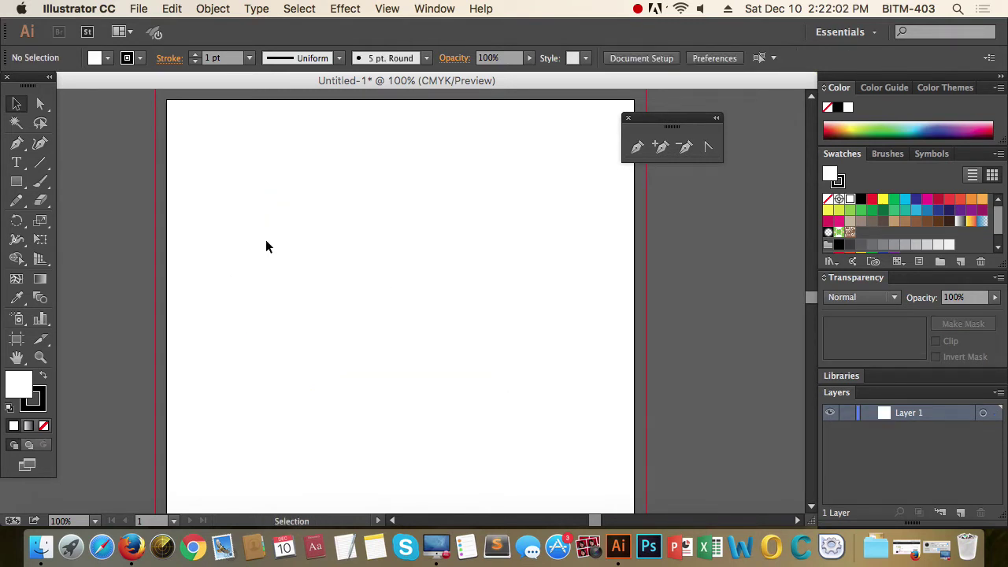
click(636, 146)
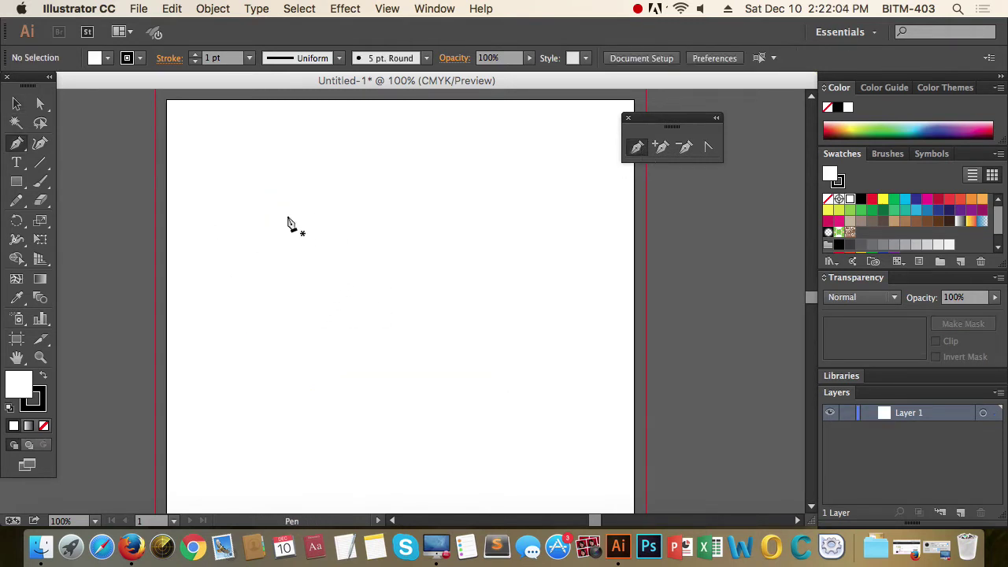
click(255, 211)
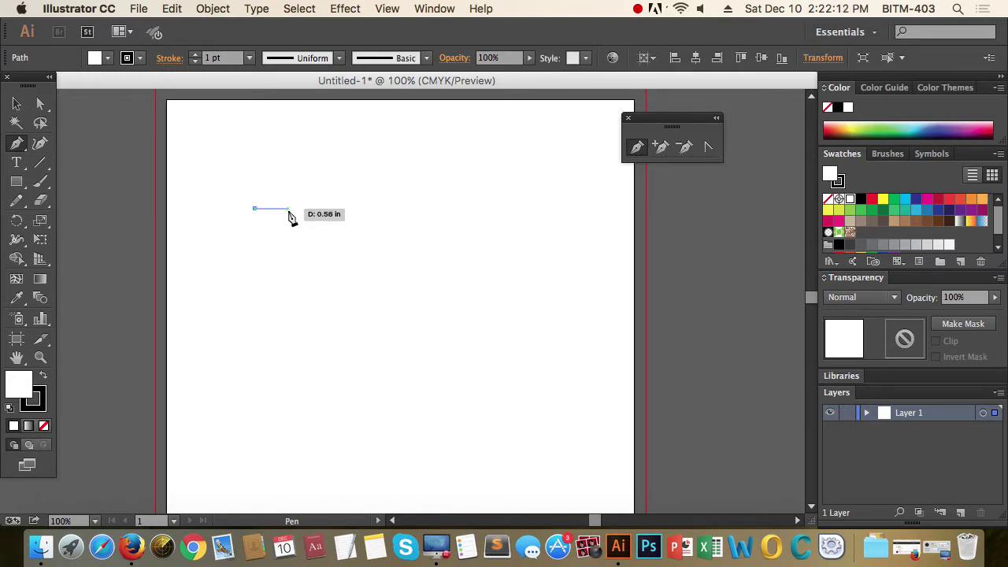
click(371, 209)
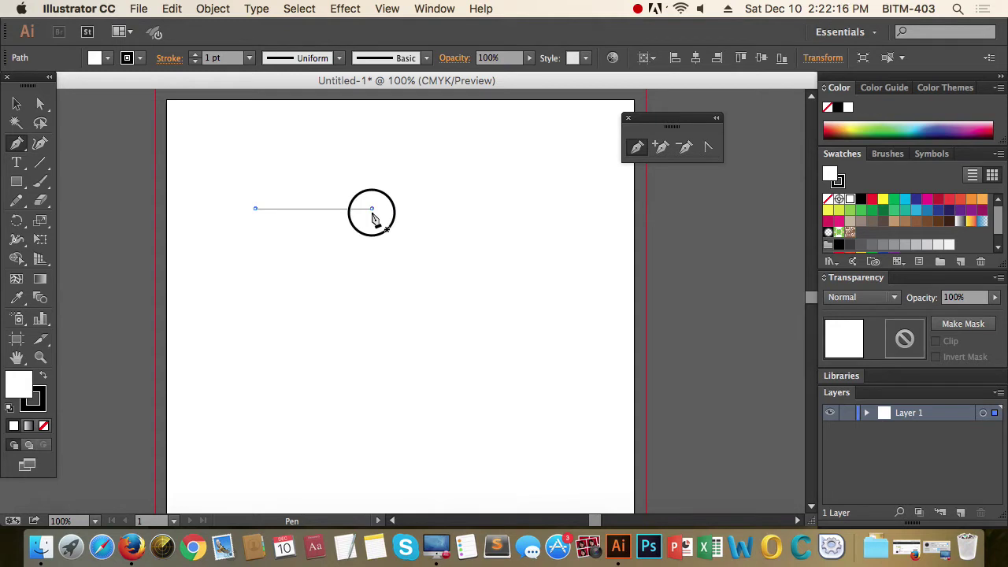
drag(373, 215, 376, 254)
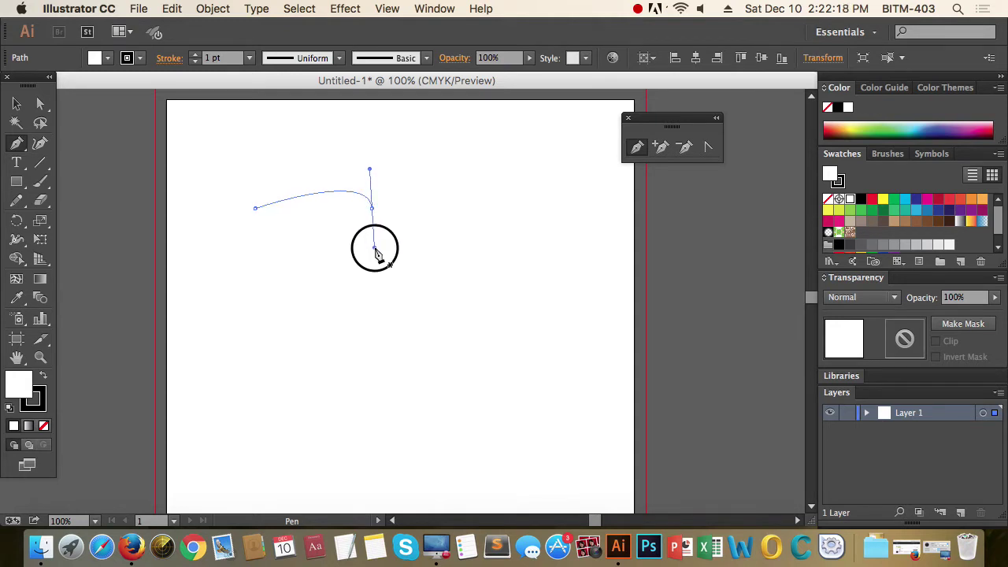
drag(375, 250, 377, 255)
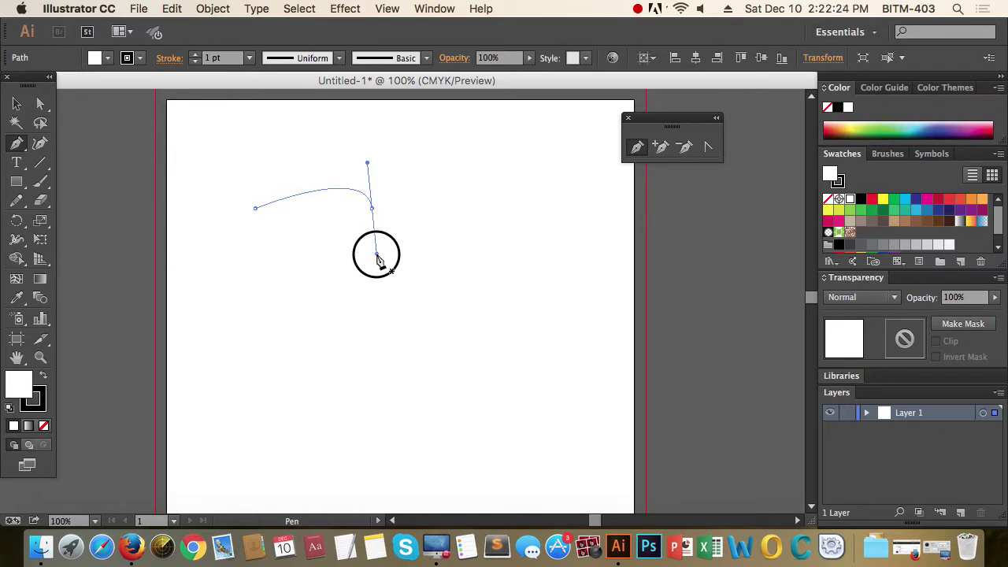
mouse_move(377, 253)
mouse_down()
mouse_move(376, 267)
mouse_move(434, 256)
mouse_up()
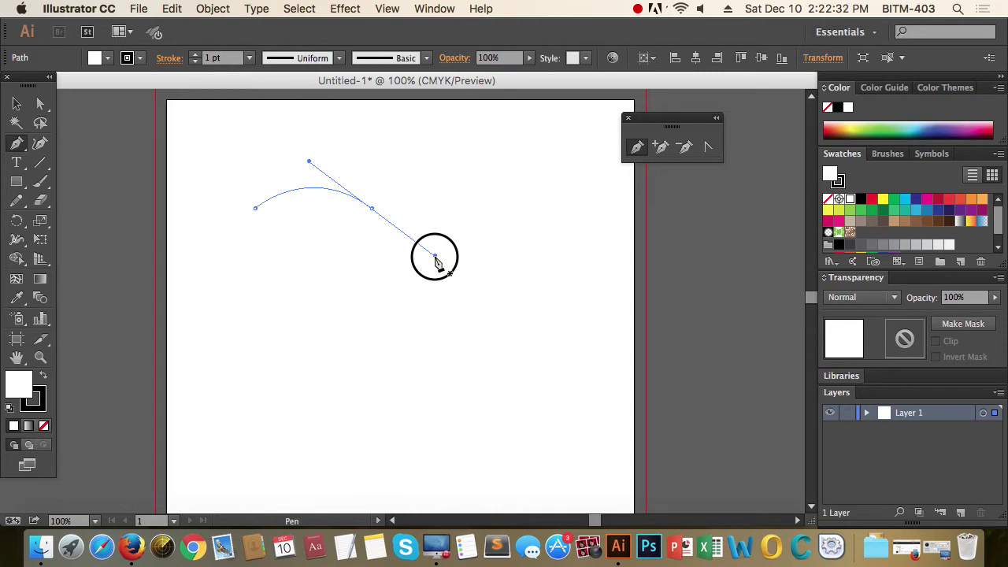
mouse_move(434, 258)
mouse_down()
mouse_move(374, 267)
mouse_move(372, 289)
mouse_move(372, 135)
mouse_up()
click(16, 105)
click(135, 141)
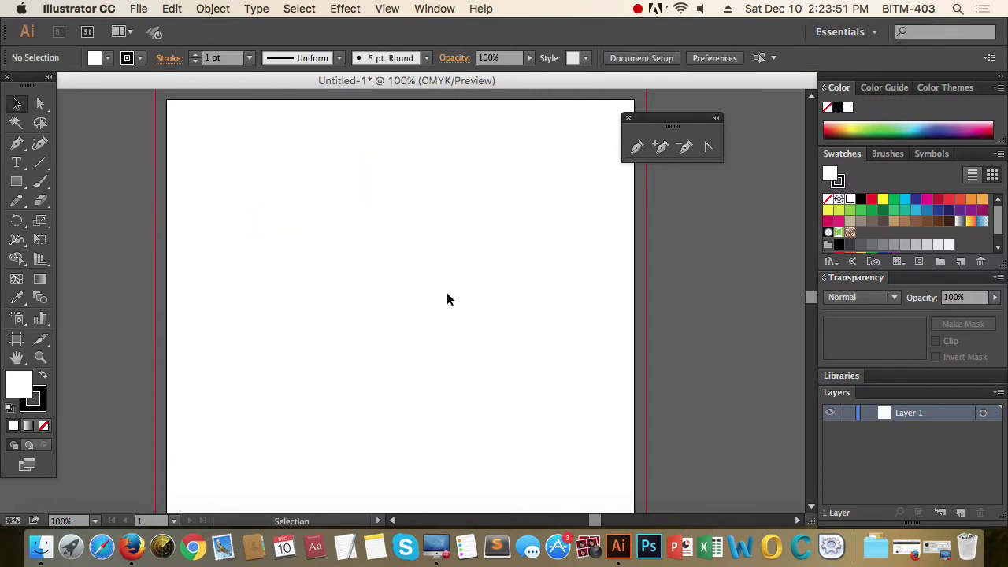
click(636, 146)
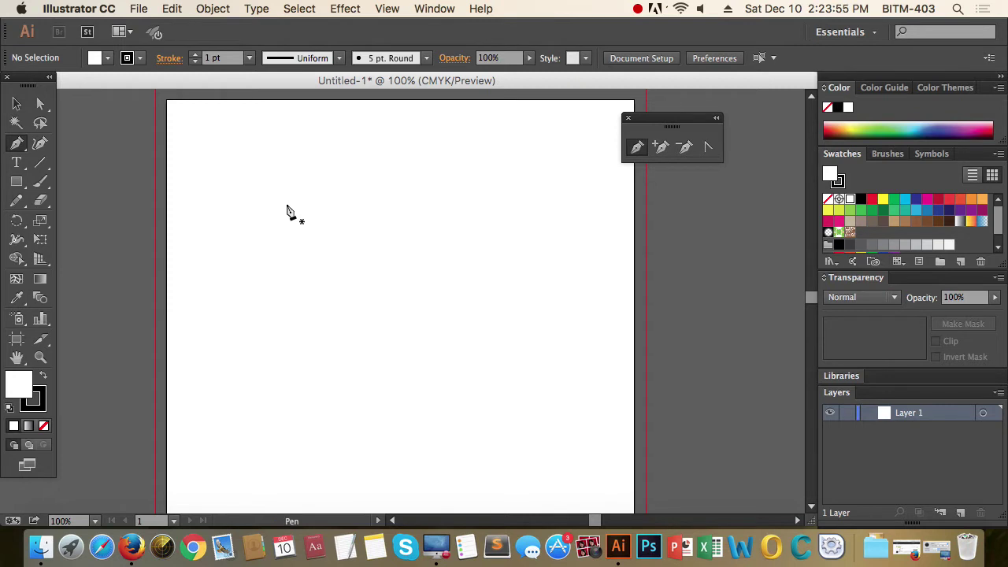
click(278, 210)
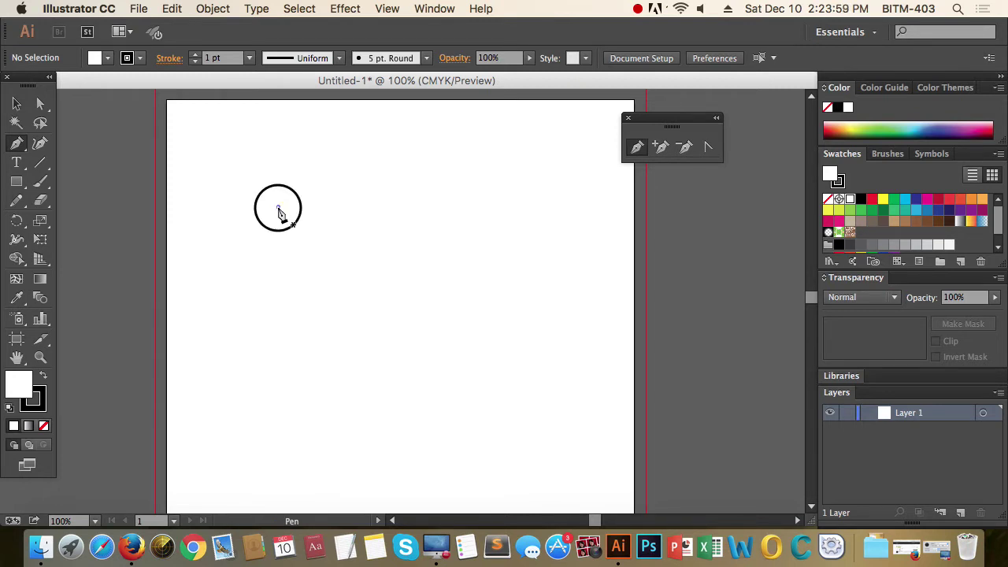
drag(278, 209, 278, 256)
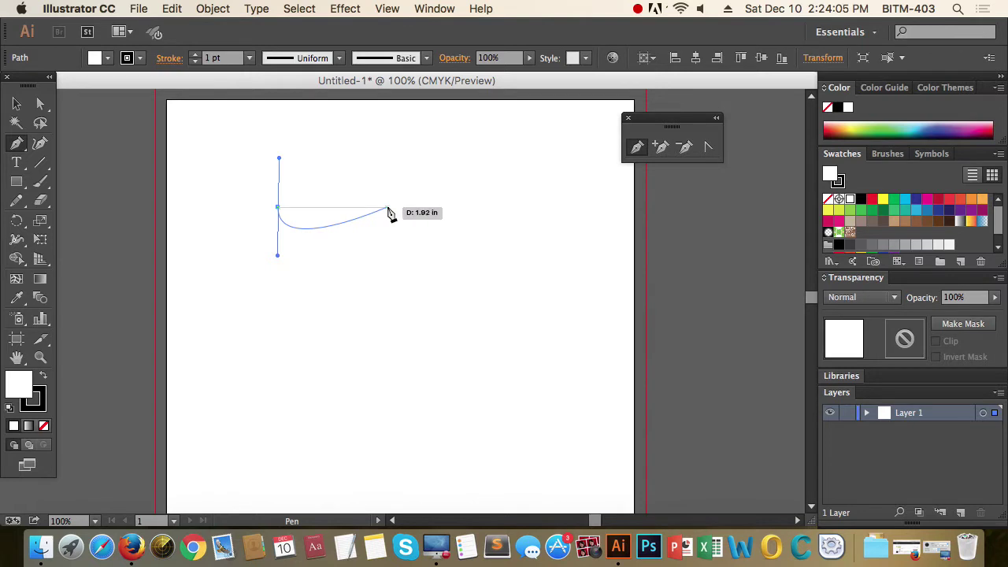
click(382, 210)
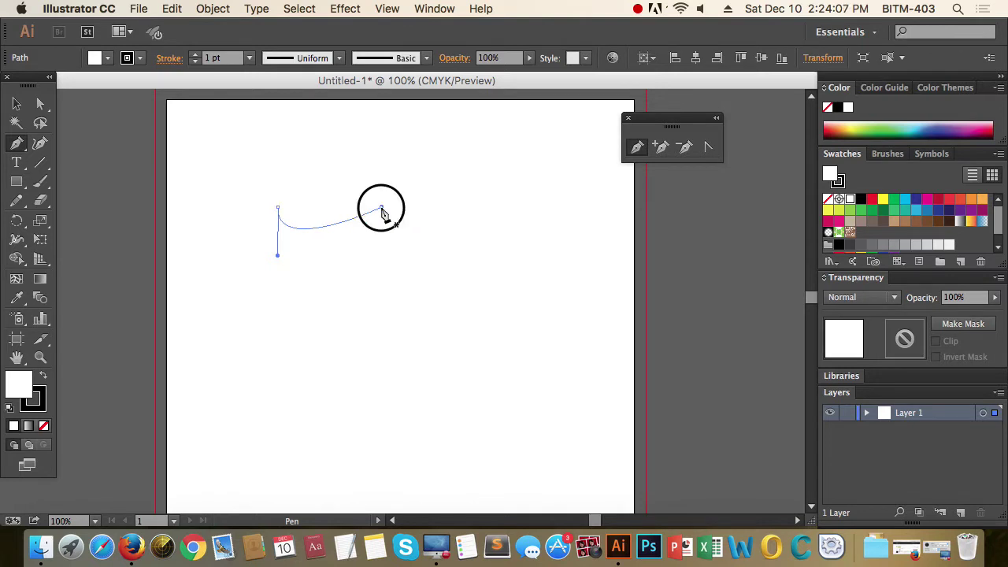
drag(382, 210, 385, 252)
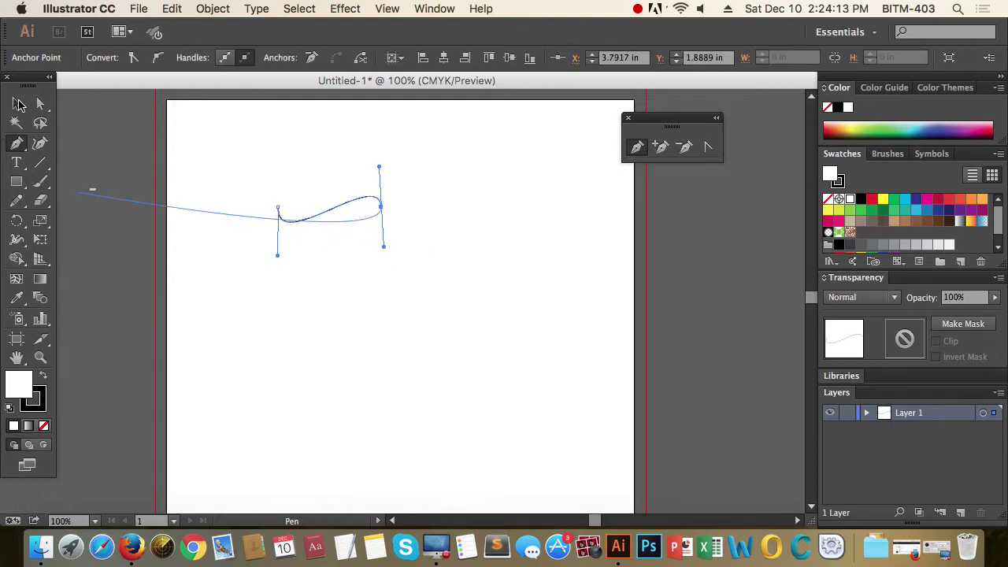
click(15, 103)
click(380, 318)
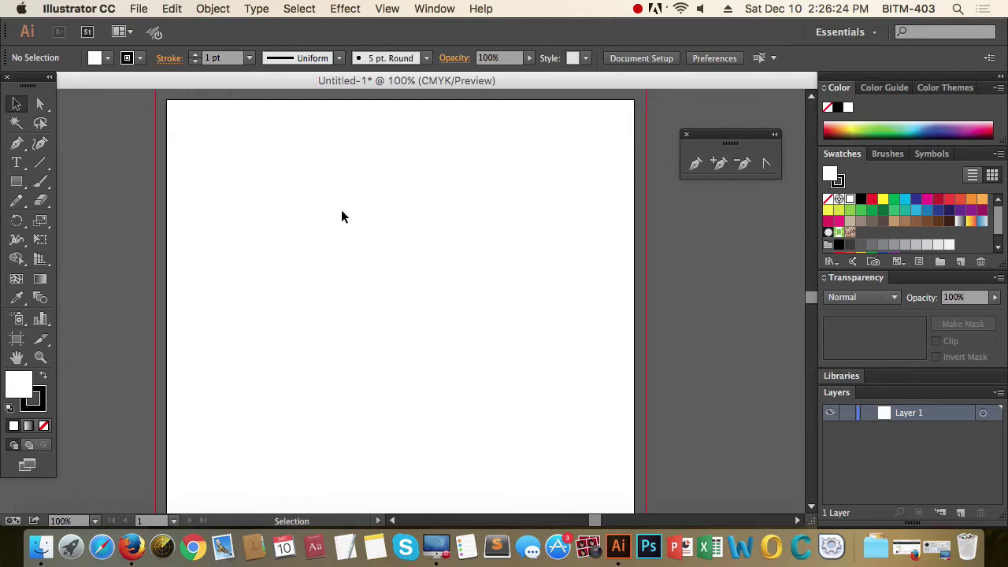
click(695, 163)
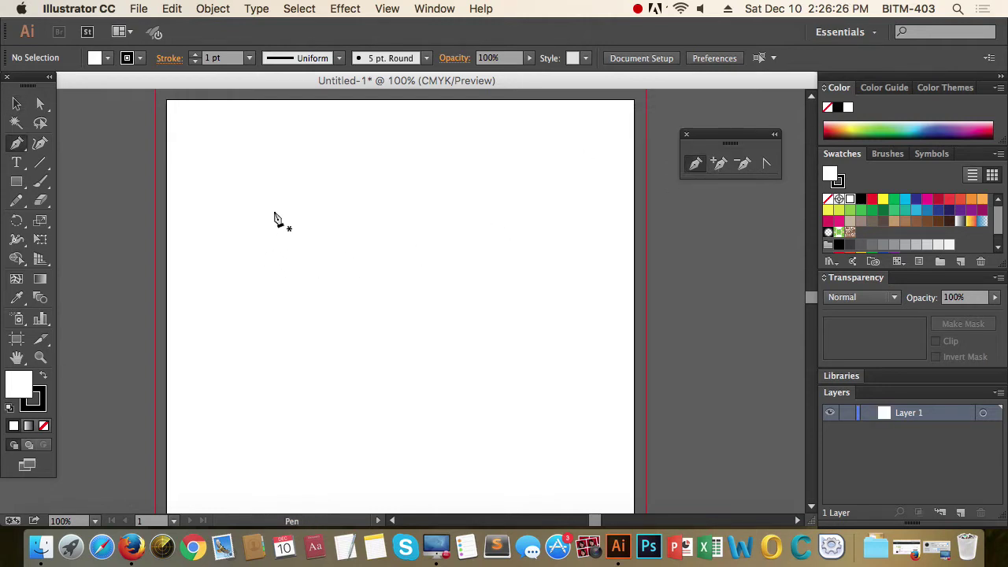
Draw two practice pen curves below the wavy lines, ending each one.
click(266, 259)
drag(391, 259, 390, 214)
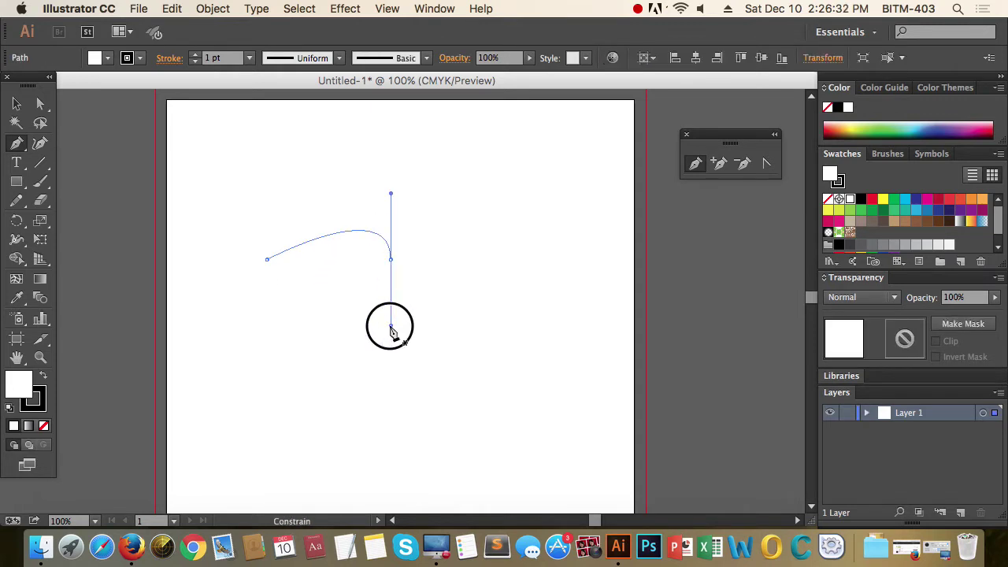
drag(390, 215, 391, 325)
super+click(296, 279)
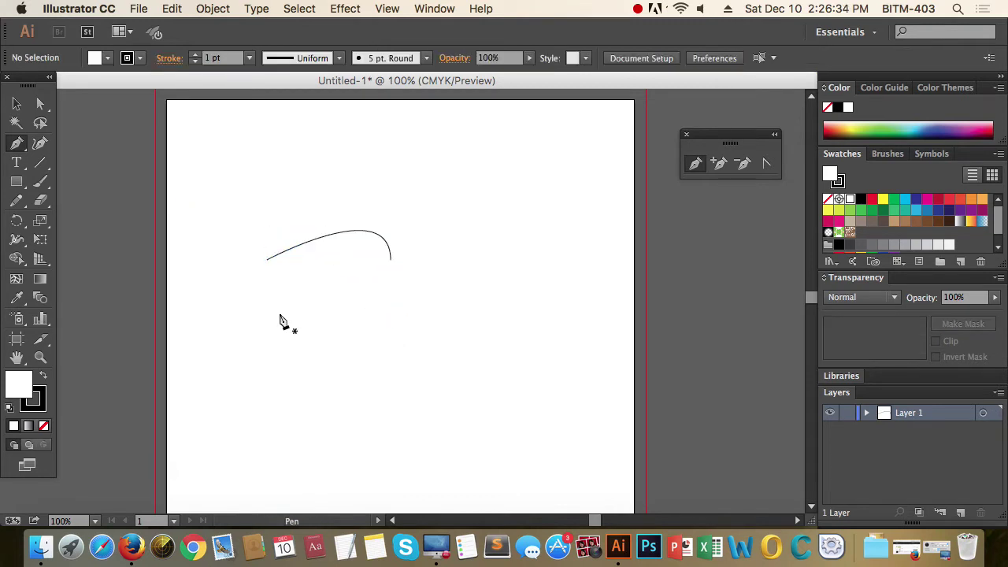
drag(268, 329, 268, 357)
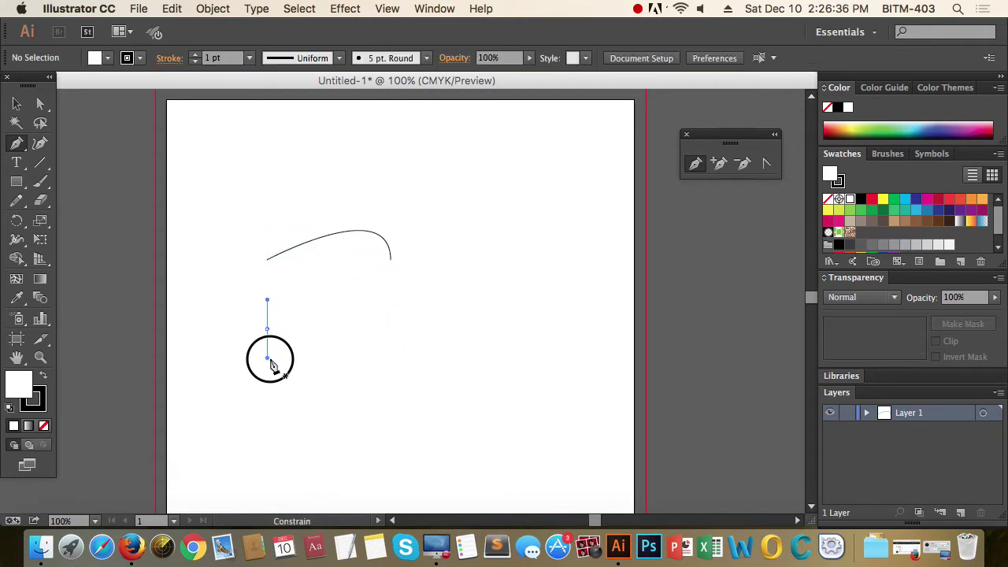
drag(391, 312, 390, 356)
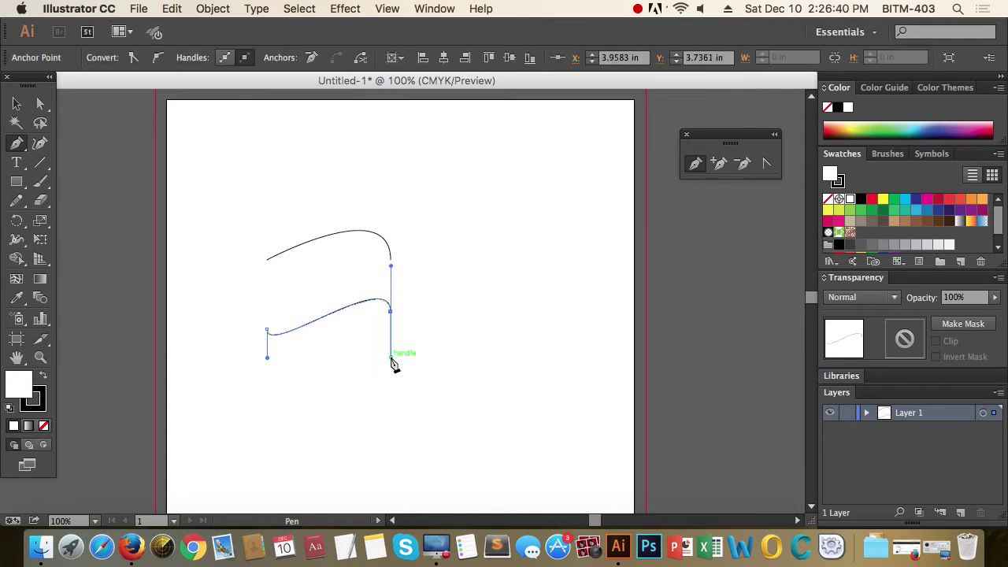
ctrl+click(421, 348)
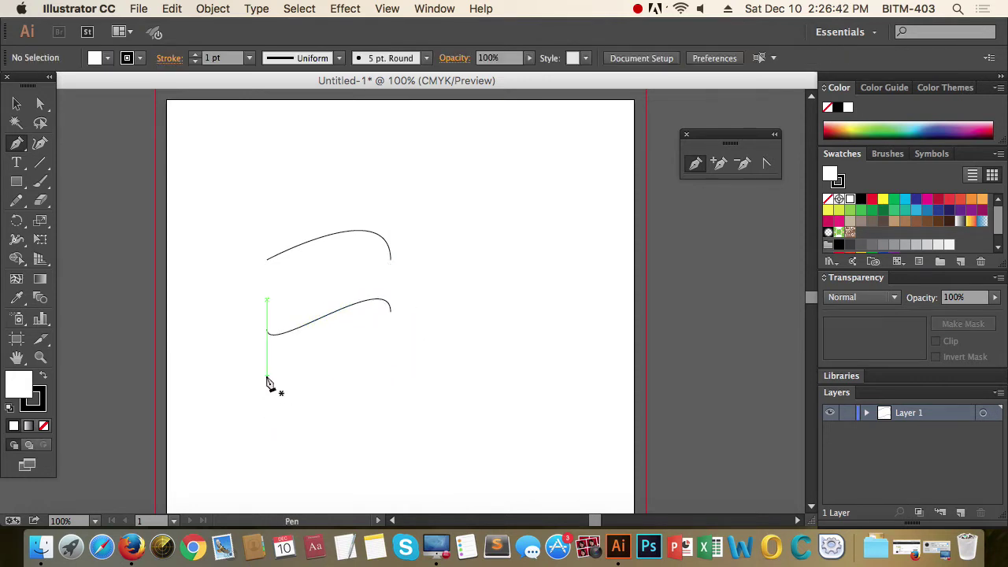
Draw a U-shaped bowl curve with the Pen tool, then deselect it.
drag(267, 376, 267, 417)
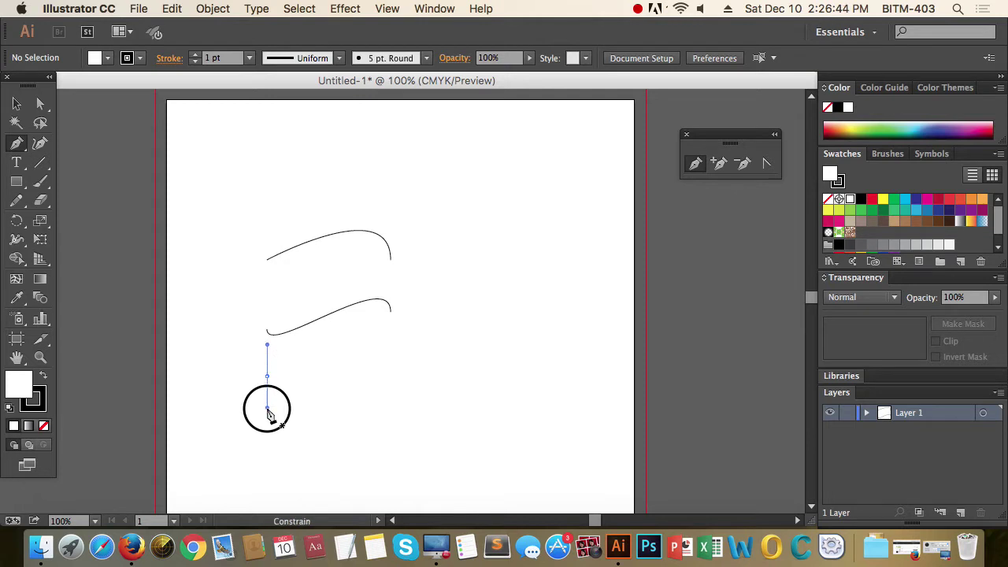
drag(376, 364, 381, 304)
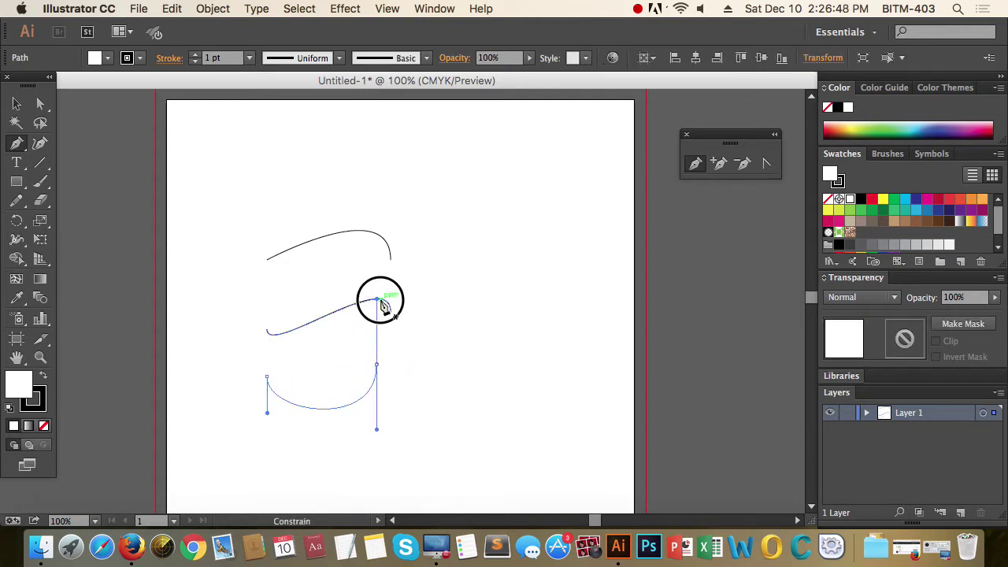
drag(381, 305, 384, 300)
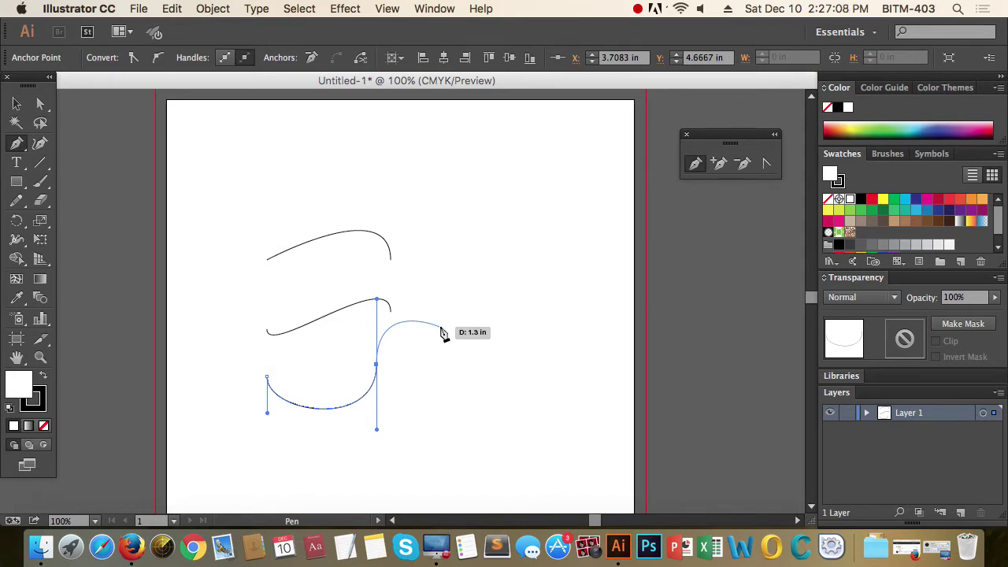
key(v)
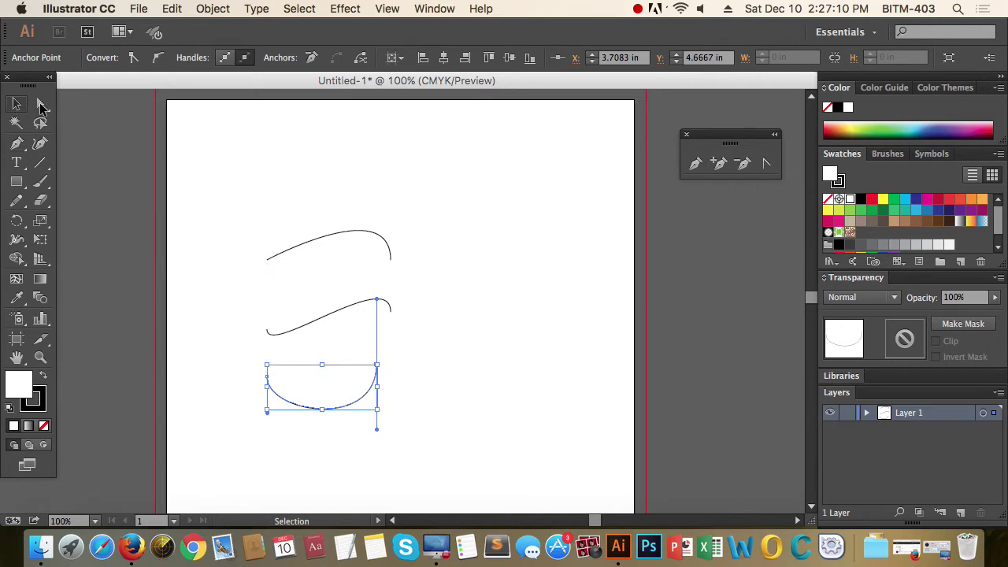
click(226, 197)
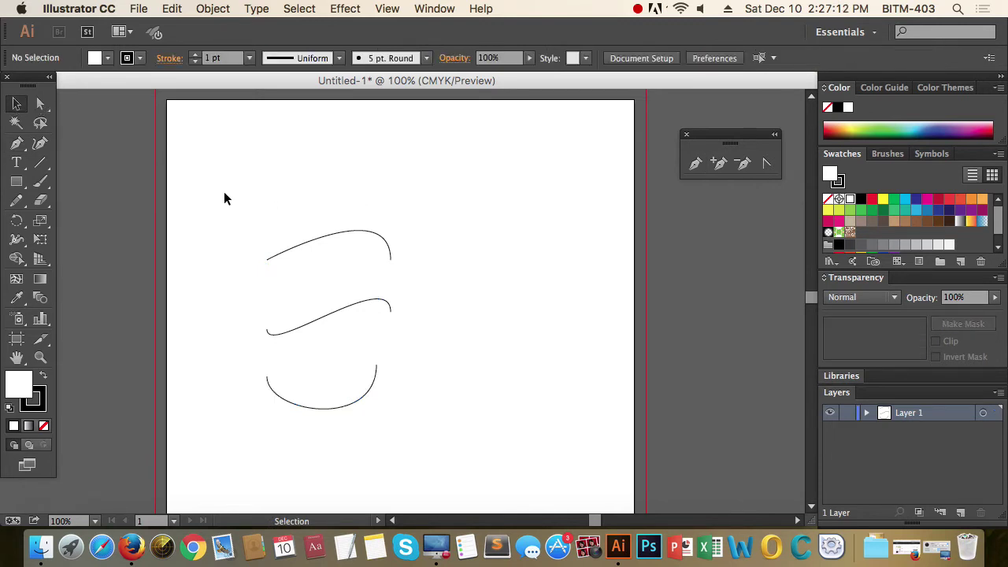
drag(396, 446, 340, 391)
click(380, 430)
drag(380, 433, 302, 388)
click(381, 439)
drag(260, 437, 378, 355)
click(40, 103)
click(377, 449)
drag(326, 450, 307, 385)
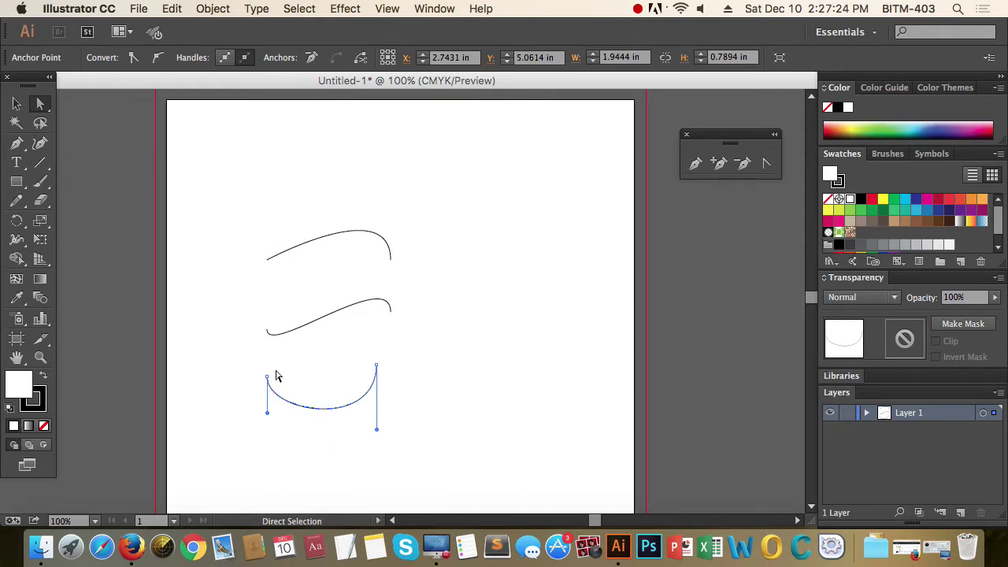
click(377, 365)
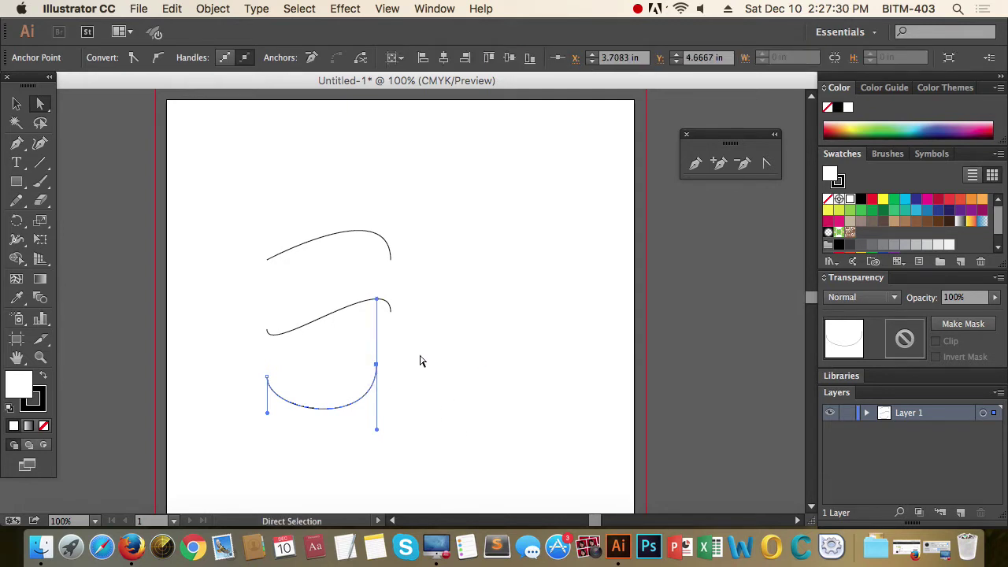
click(268, 377)
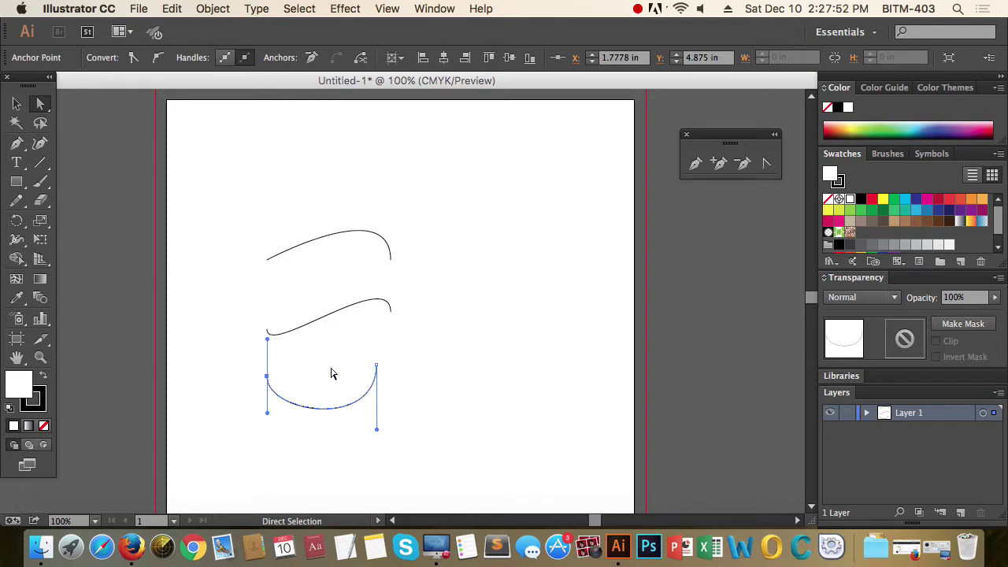
click(17, 144)
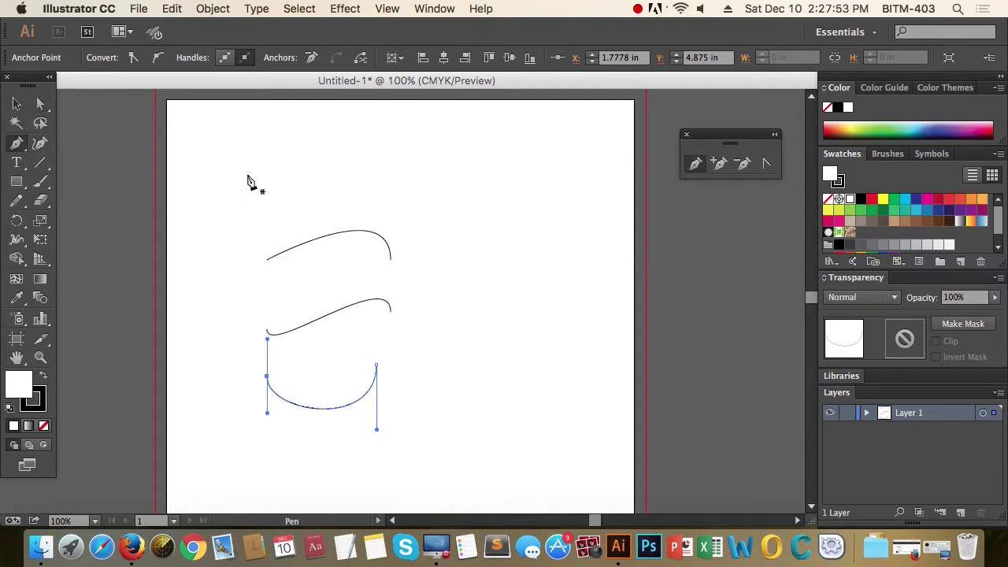
Draw a new arch curve near the top of the page and adjust its bend.
click(317, 167)
mouse_move(481, 191)
mouse_down()
mouse_move(521, 279)
mouse_move(551, 290)
mouse_up()
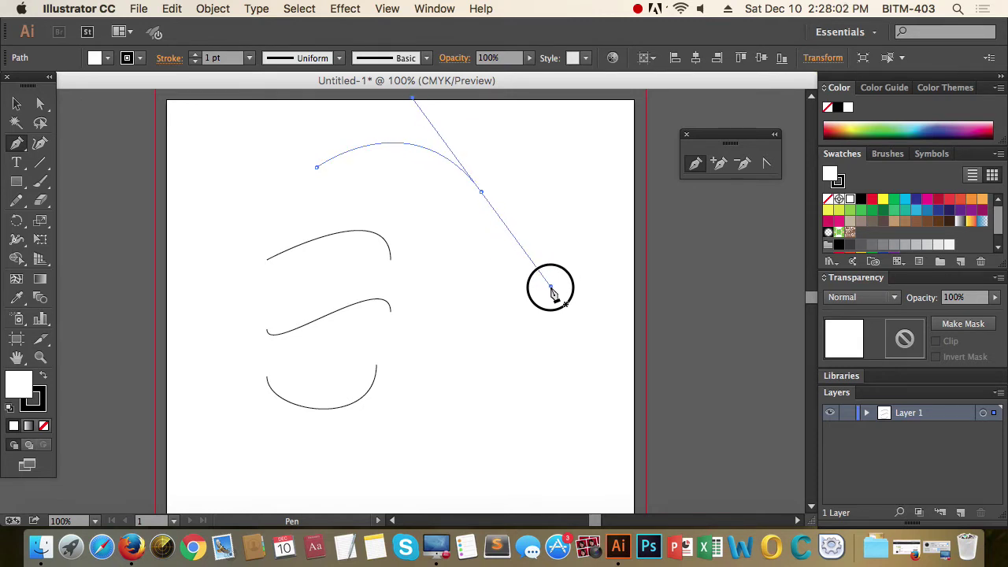
mouse_move(550, 287)
mouse_down()
mouse_move(515, 304)
mouse_move(533, 296)
mouse_up()
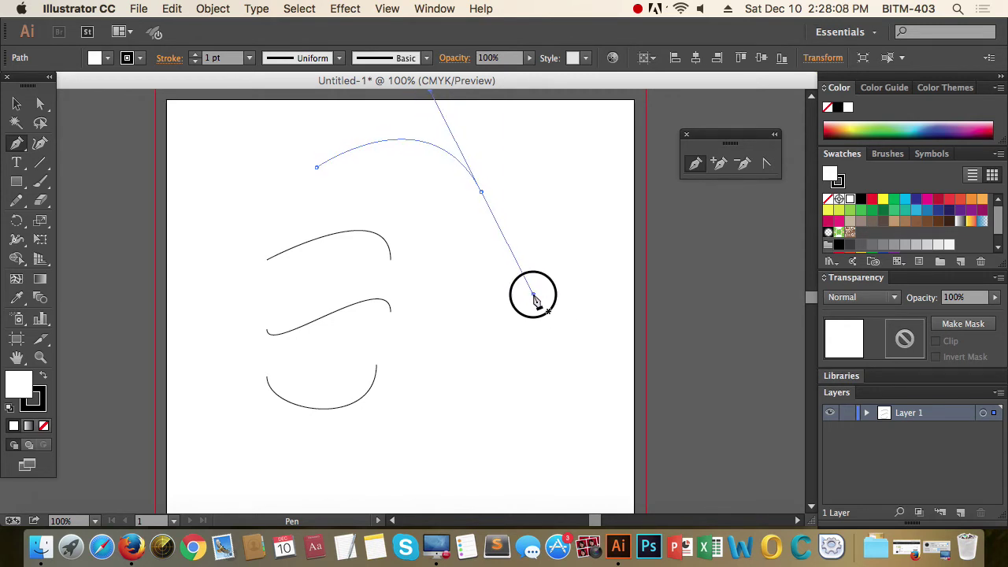
mouse_move(533, 296)
mouse_down()
mouse_move(540, 276)
mouse_move(524, 288)
mouse_move(558, 275)
mouse_move(533, 284)
mouse_move(554, 275)
mouse_move(539, 280)
mouse_move(553, 286)
mouse_move(544, 303)
mouse_move(551, 298)
mouse_up()
Marquee-select all four curves and delete them.
click(17, 104)
drag(219, 135, 551, 445)
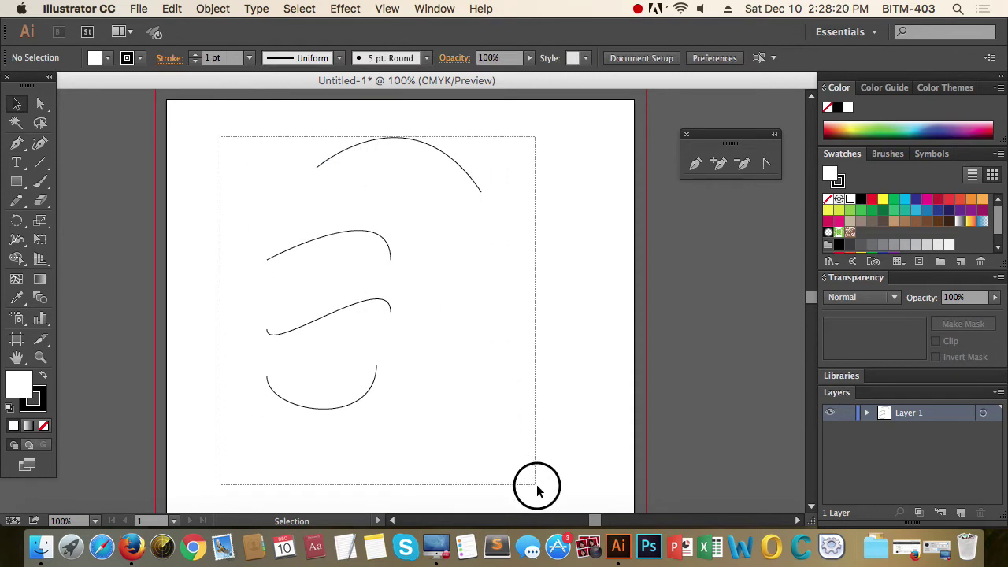
key(Delete)
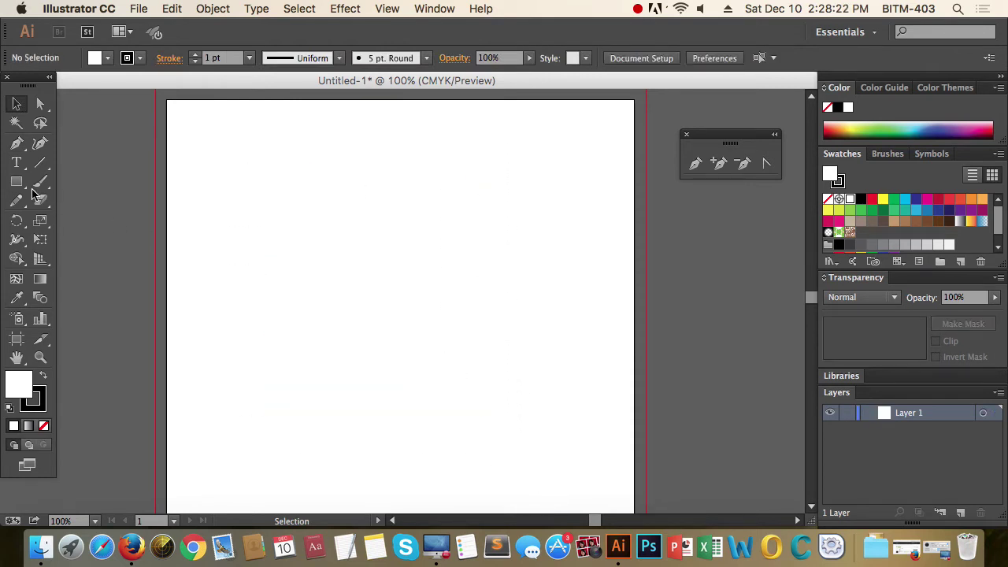
Draw a large tilted five-pointed star with the Star tool and set its fill to None.
drag(16, 181, 94, 258)
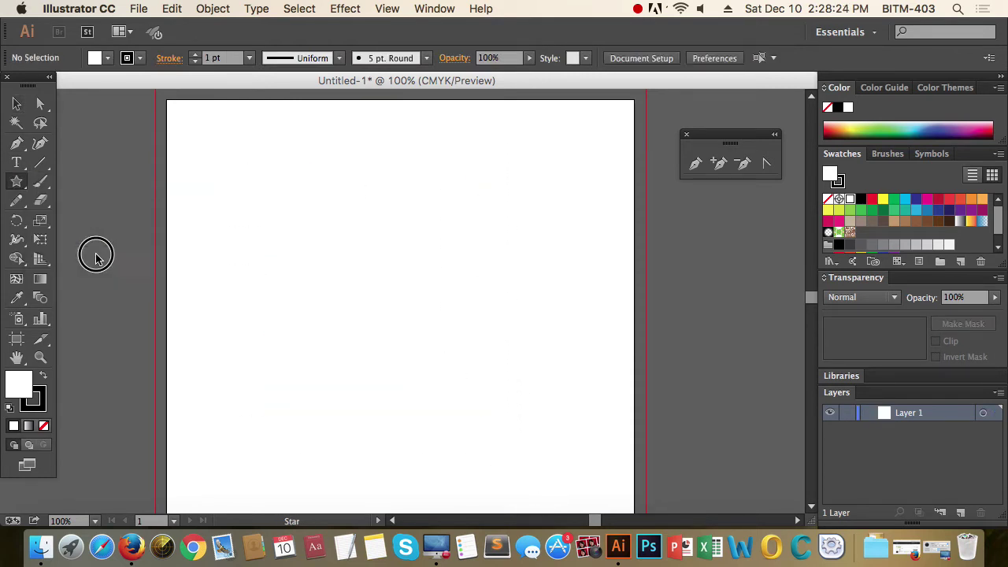
mouse_move(392, 316)
mouse_down()
mouse_move(561, 375)
mouse_move(541, 393)
mouse_up()
click(17, 105)
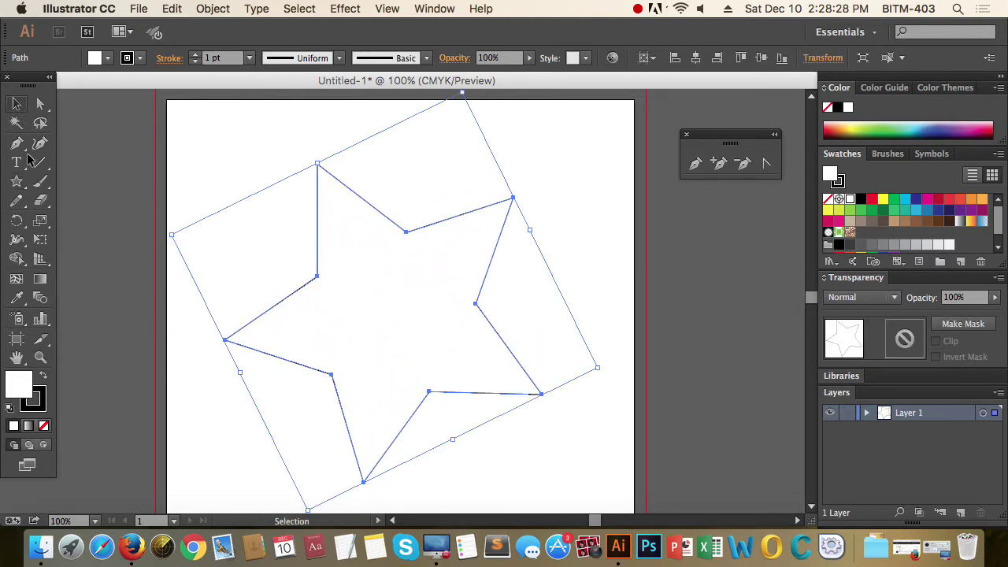
click(45, 426)
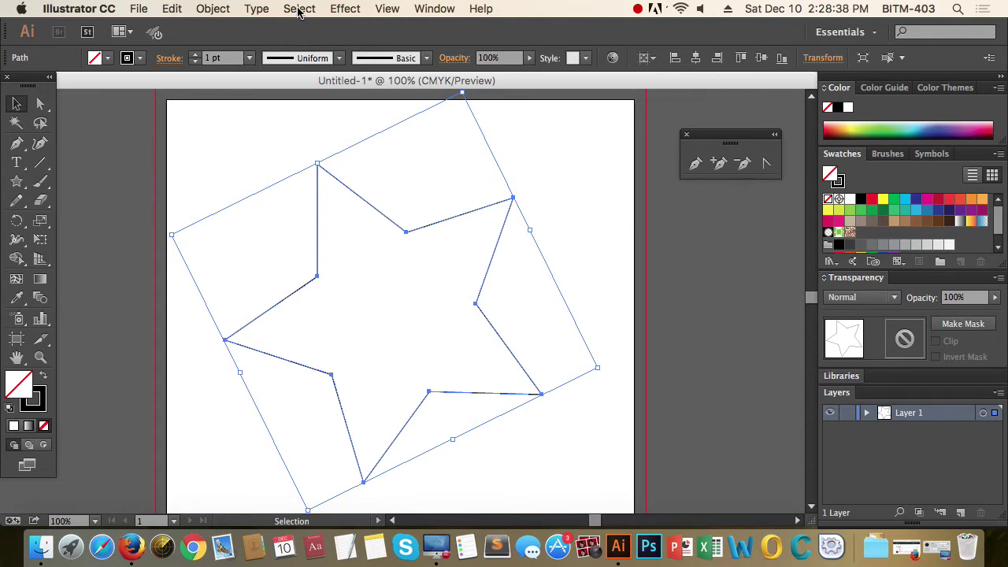
right_click(406, 231)
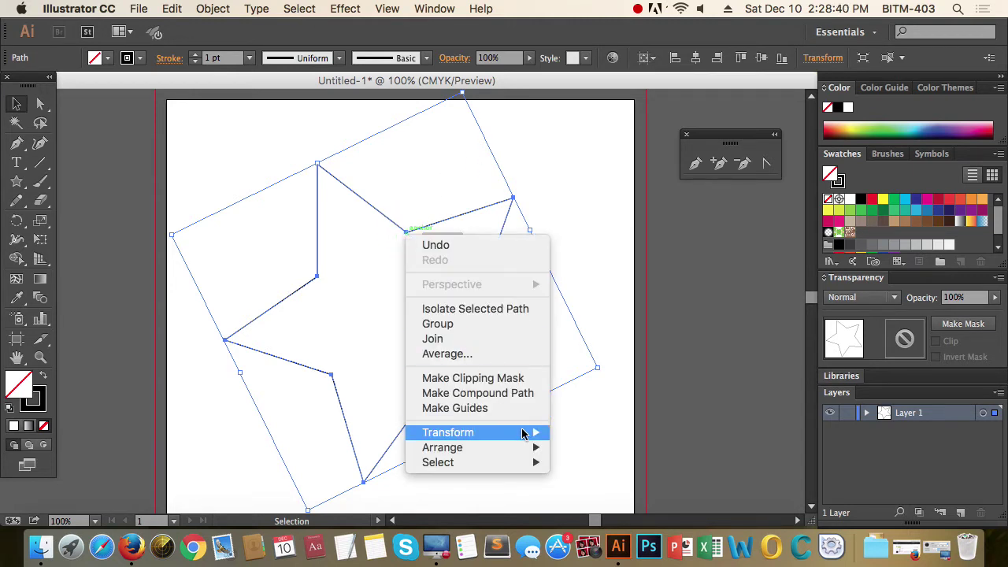
Convert the star into a guide and lock the guides in place.
click(516, 408)
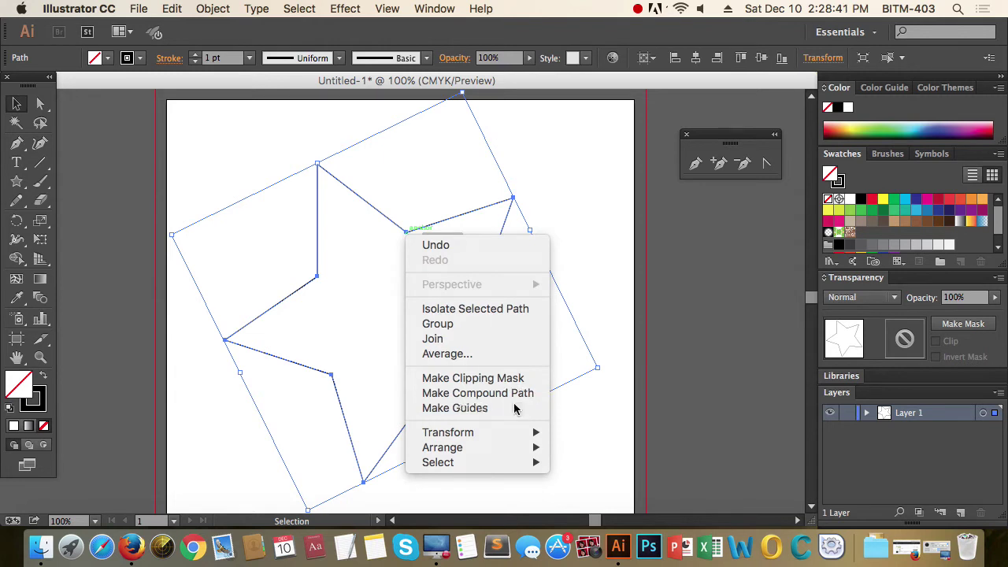
click(580, 307)
drag(396, 265, 582, 359)
click(582, 358)
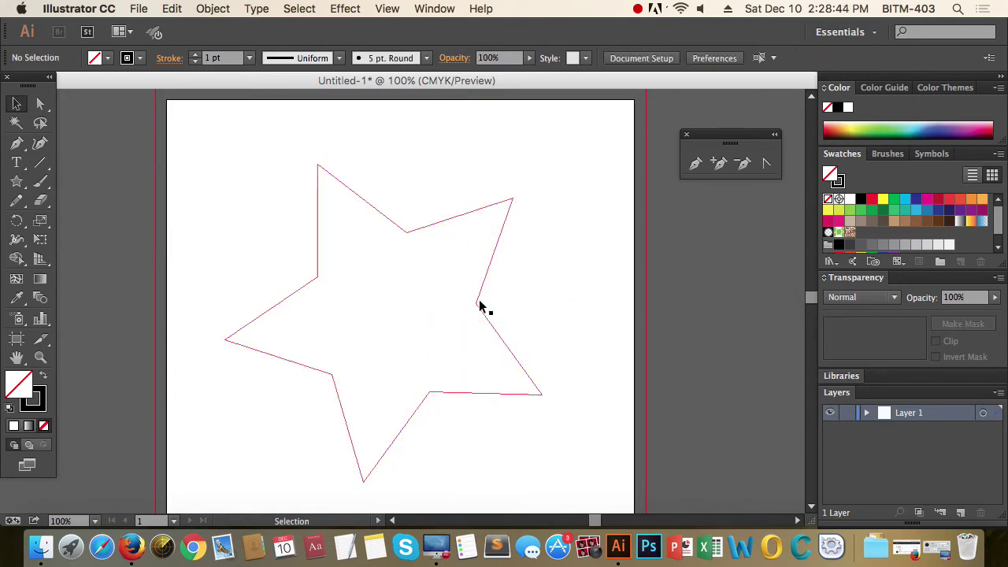
click(479, 304)
click(549, 281)
right_click(550, 277)
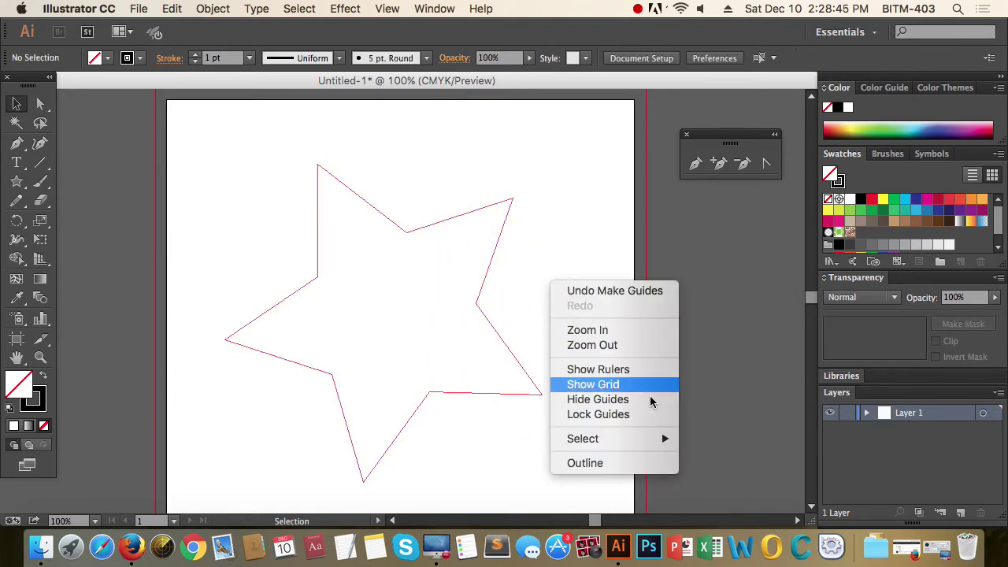
click(610, 413)
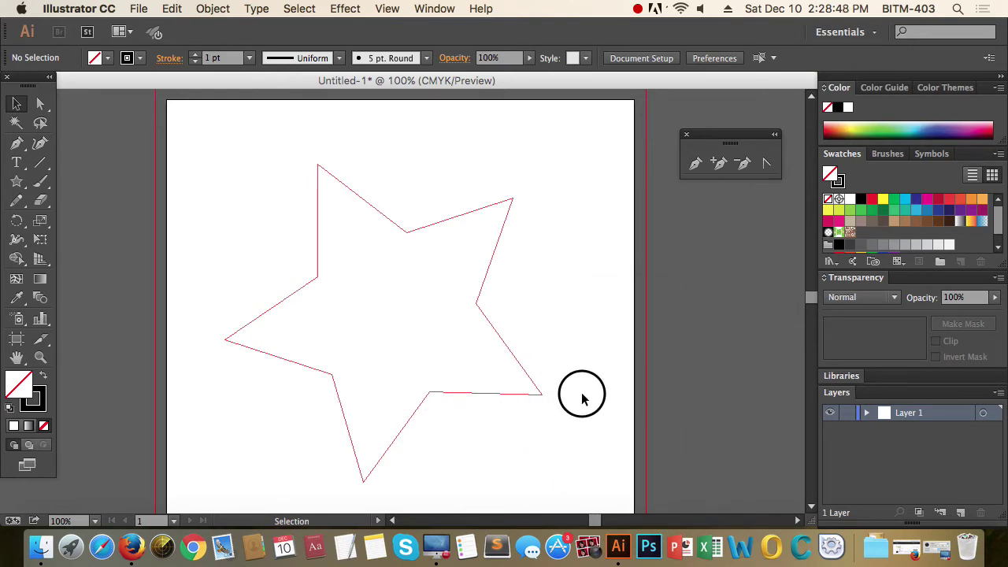
Trace all ten star points with the Pen tool, closing the path at the top-right point.
click(695, 163)
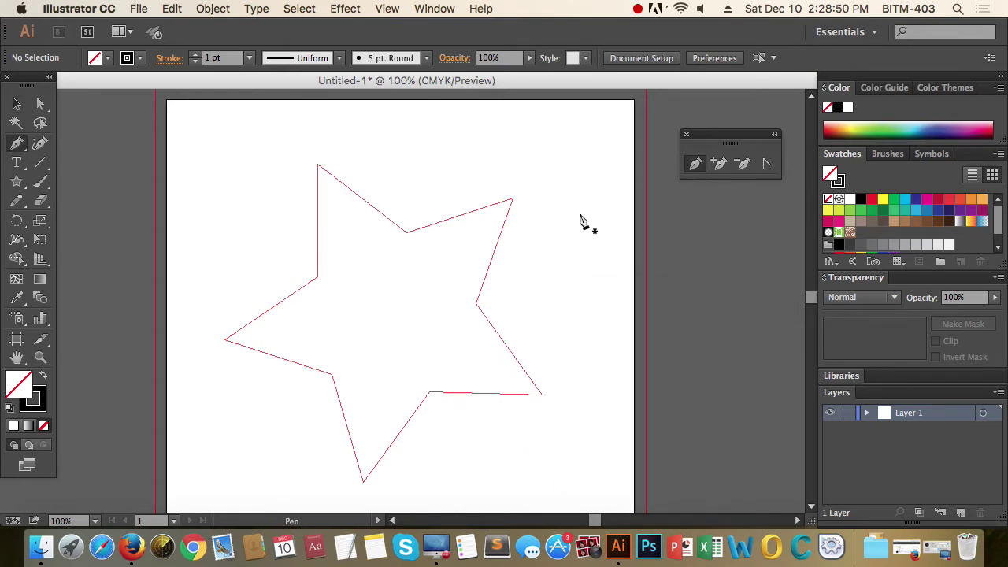
click(513, 199)
click(475, 303)
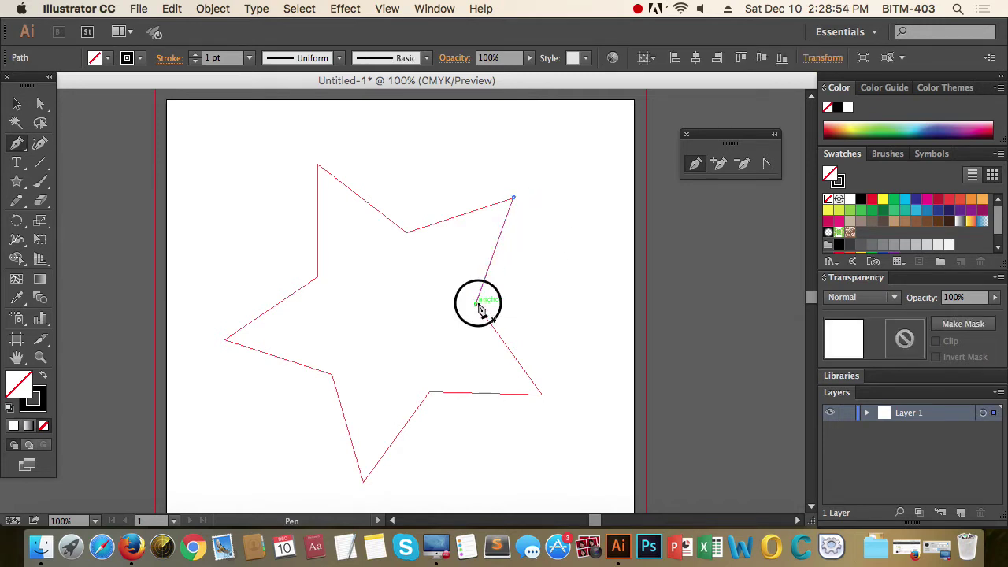
click(542, 393)
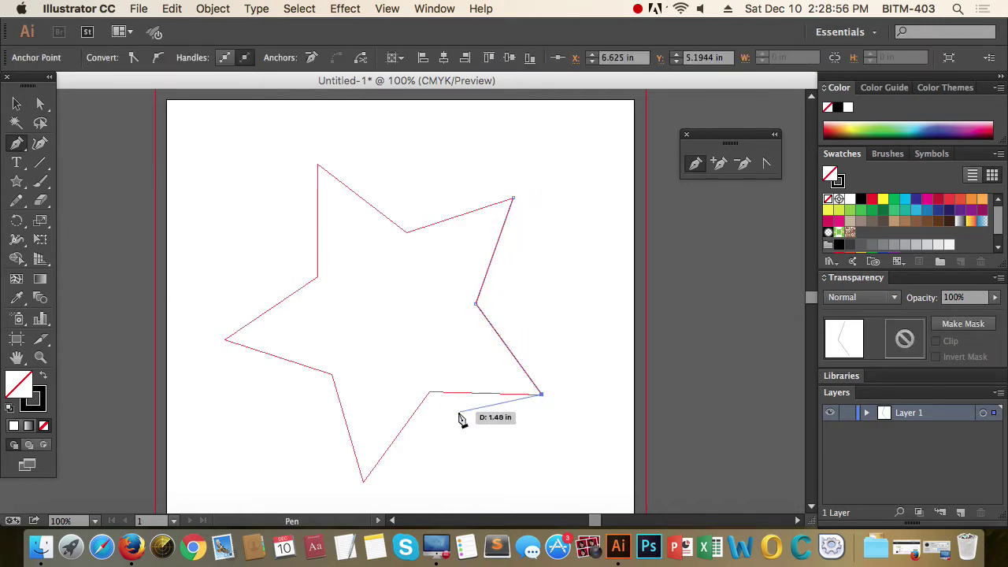
click(429, 391)
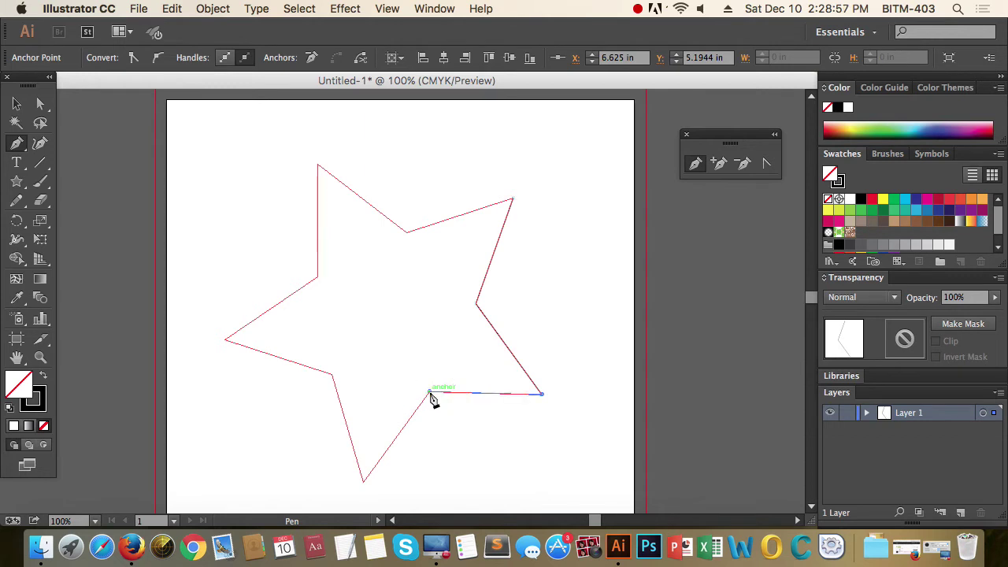
click(363, 482)
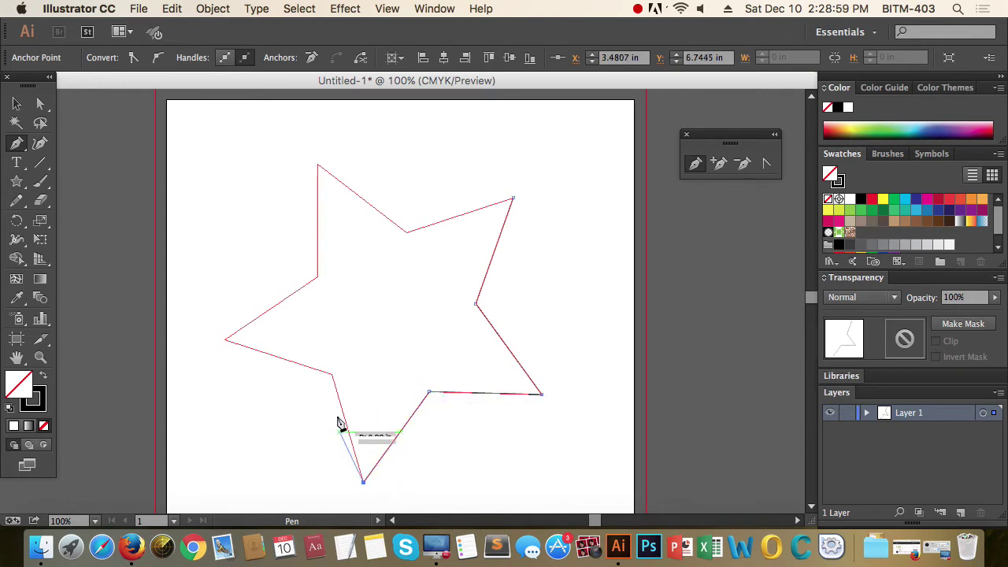
click(332, 373)
click(225, 339)
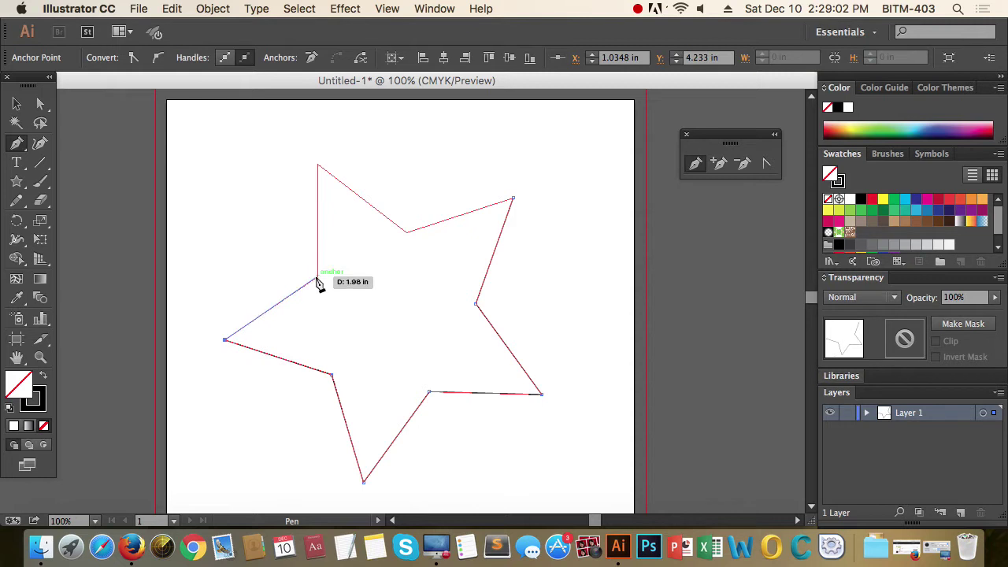
click(317, 277)
click(316, 165)
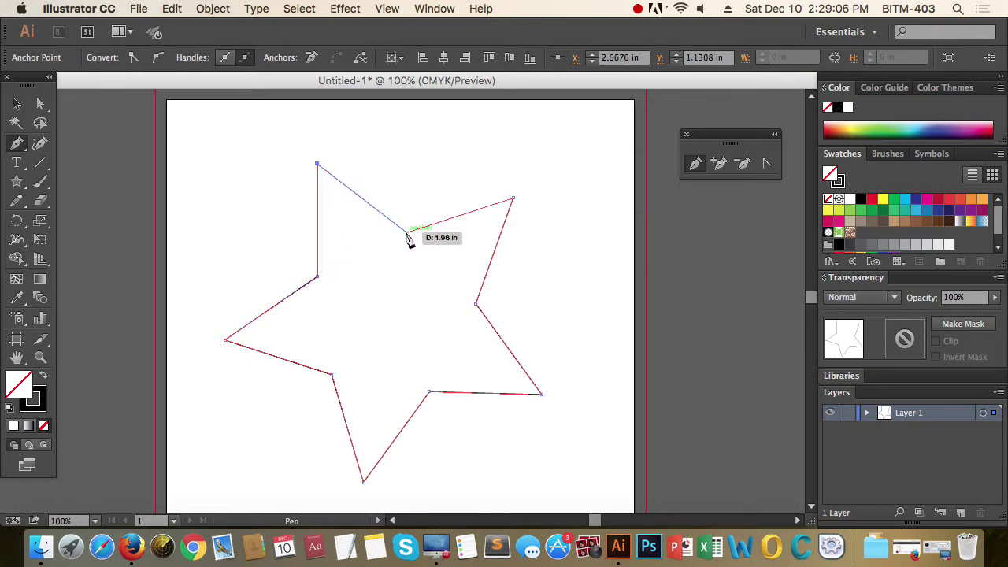
click(406, 232)
click(513, 199)
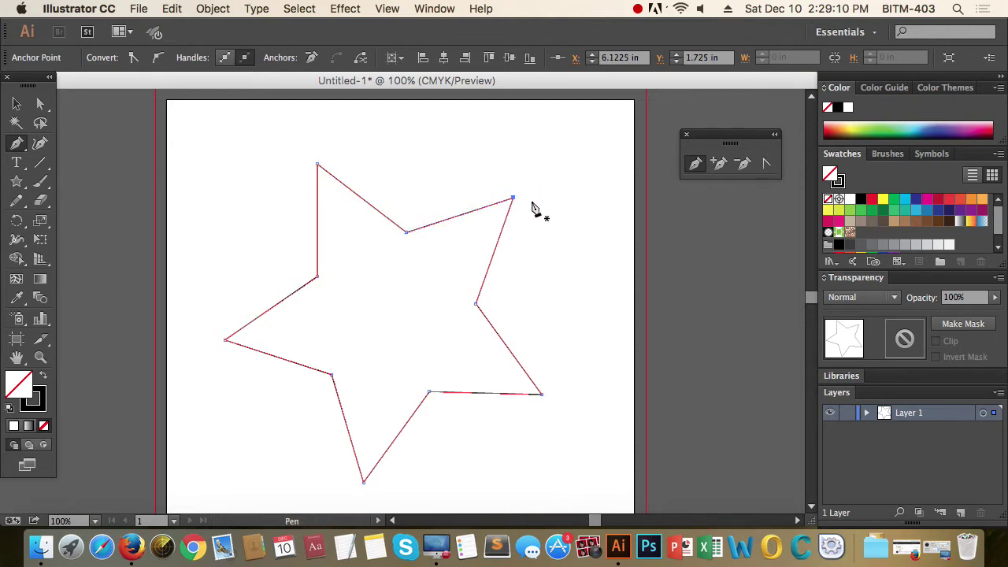
click(19, 104)
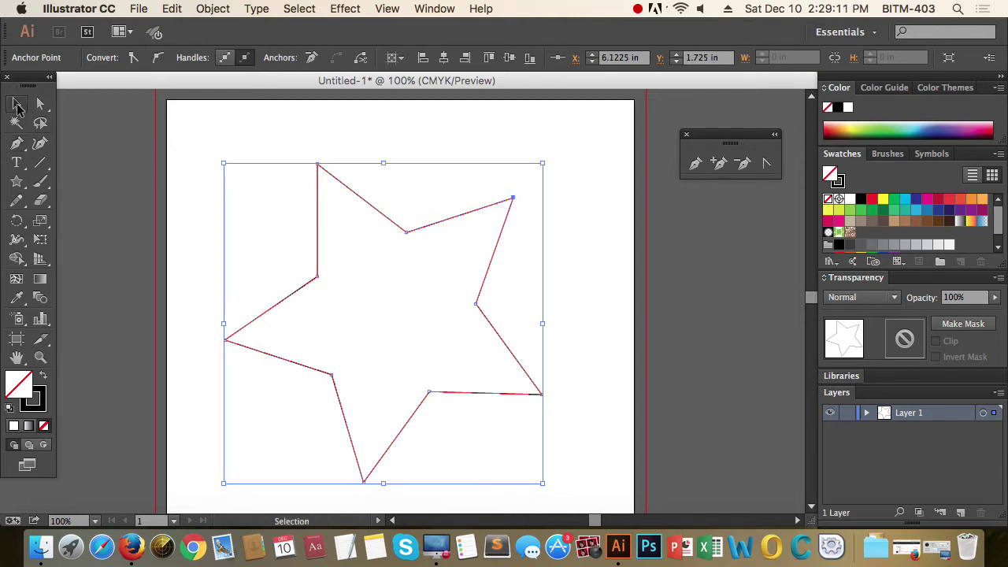
Select the traced star outline and drop a duplicate up and to the right.
click(562, 283)
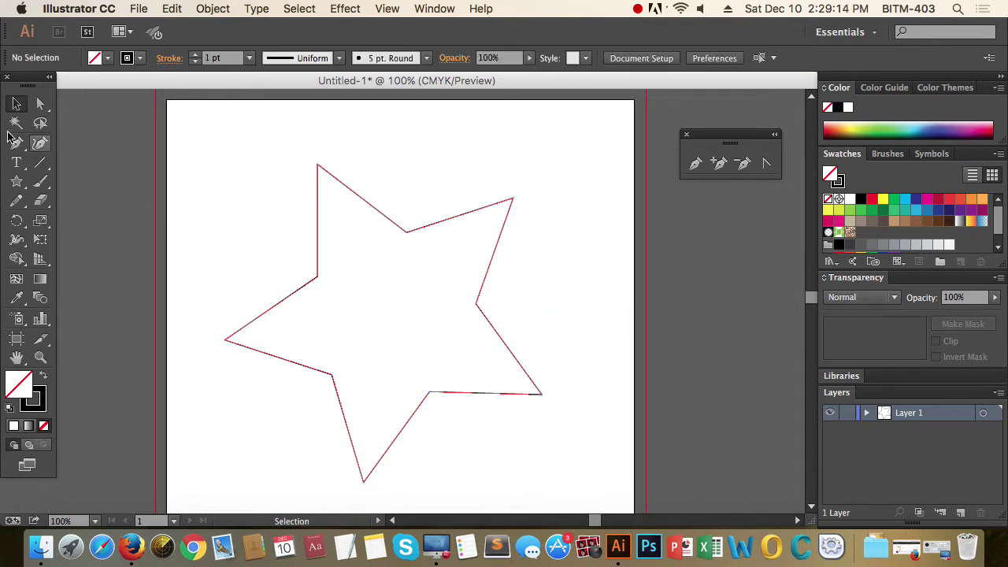
drag(551, 304, 413, 367)
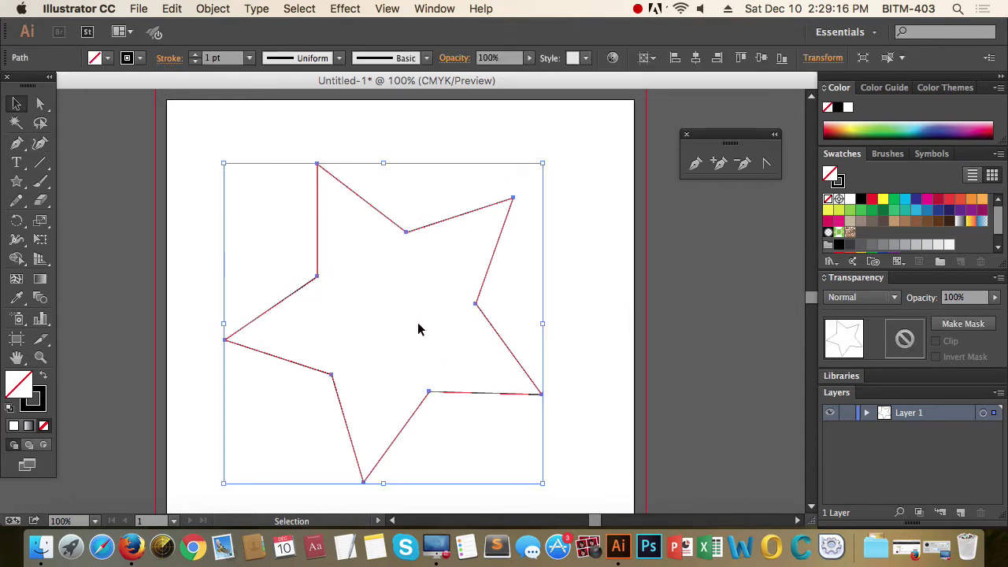
mouse_move(443, 352)
mouse_down()
mouse_move(522, 367)
mouse_move(664, 301)
mouse_up()
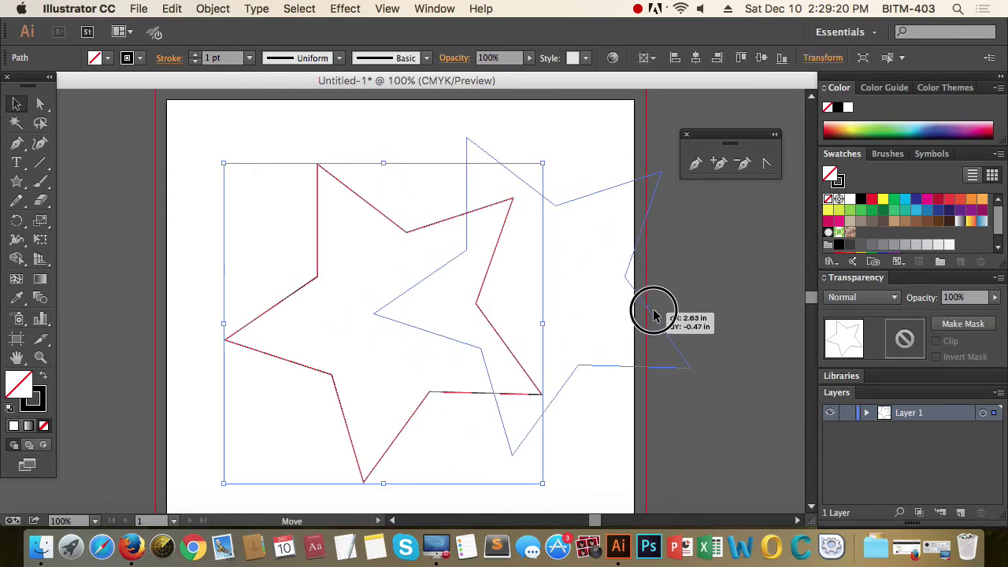
click(727, 452)
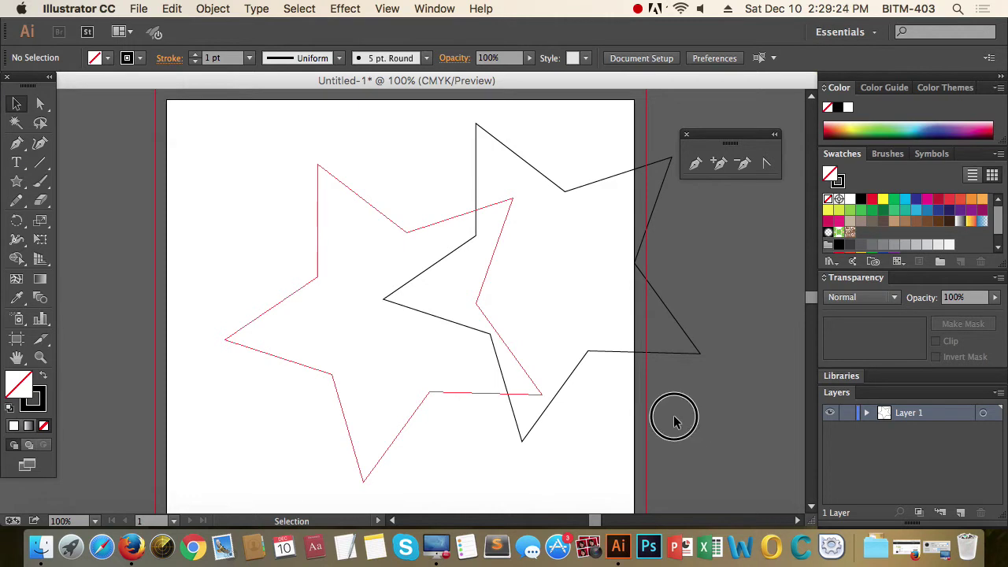
Scale the star copy down into a small star near the top of the page.
drag(675, 417, 533, 296)
drag(699, 443, 525, 256)
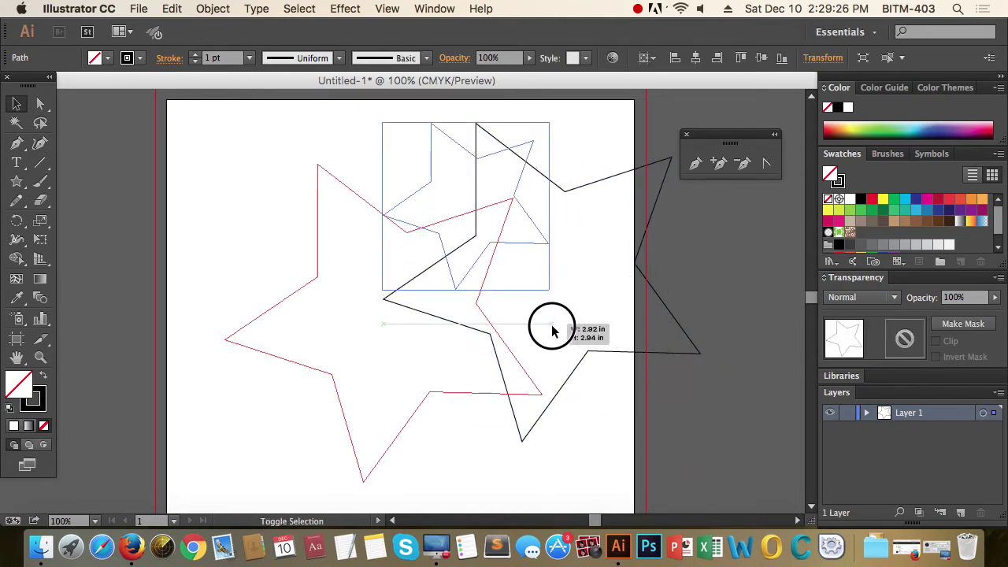
click(557, 242)
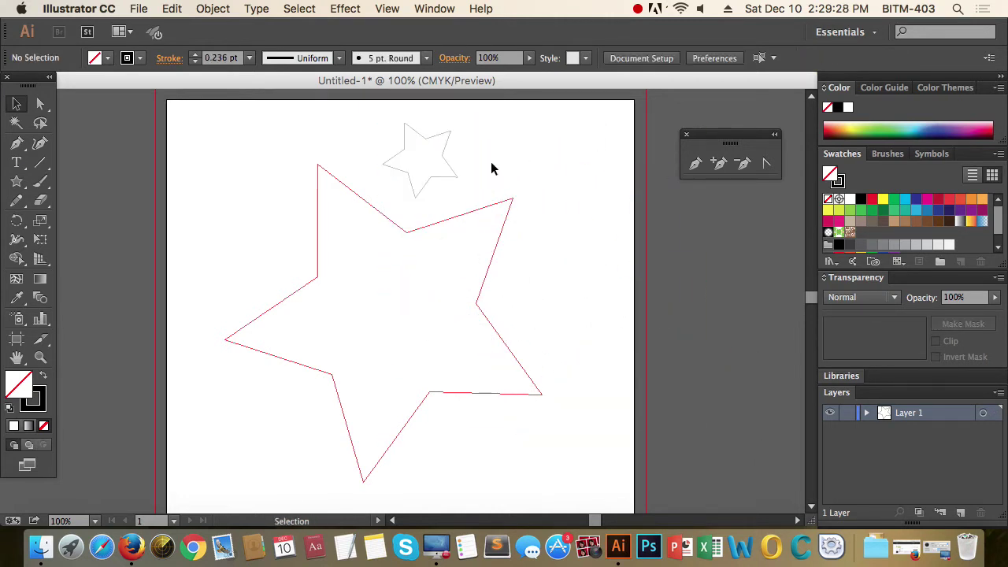
click(447, 165)
drag(501, 121, 347, 220)
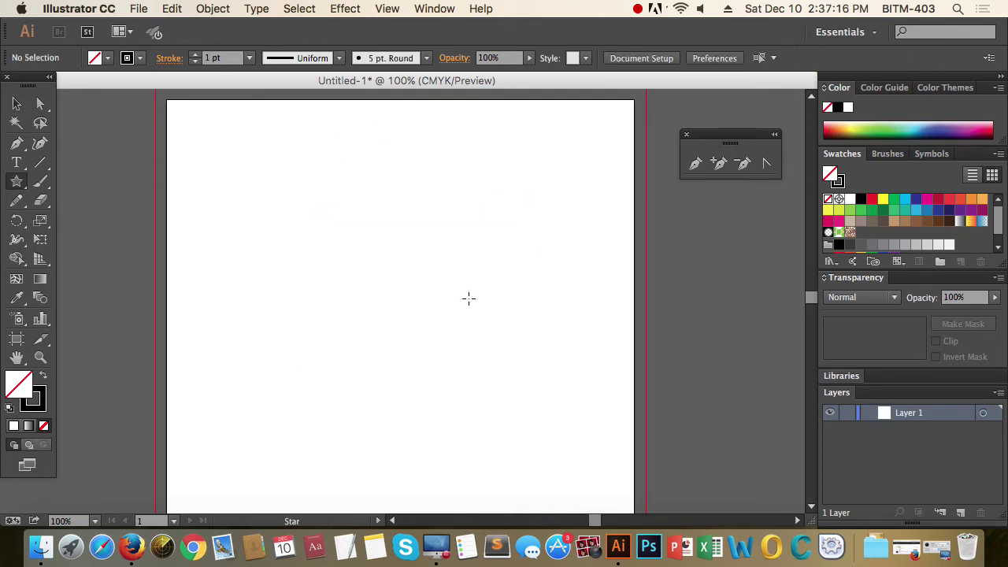
Draw an upright five-pointed star outline from the page centre and select it.
drag(386, 283, 498, 344)
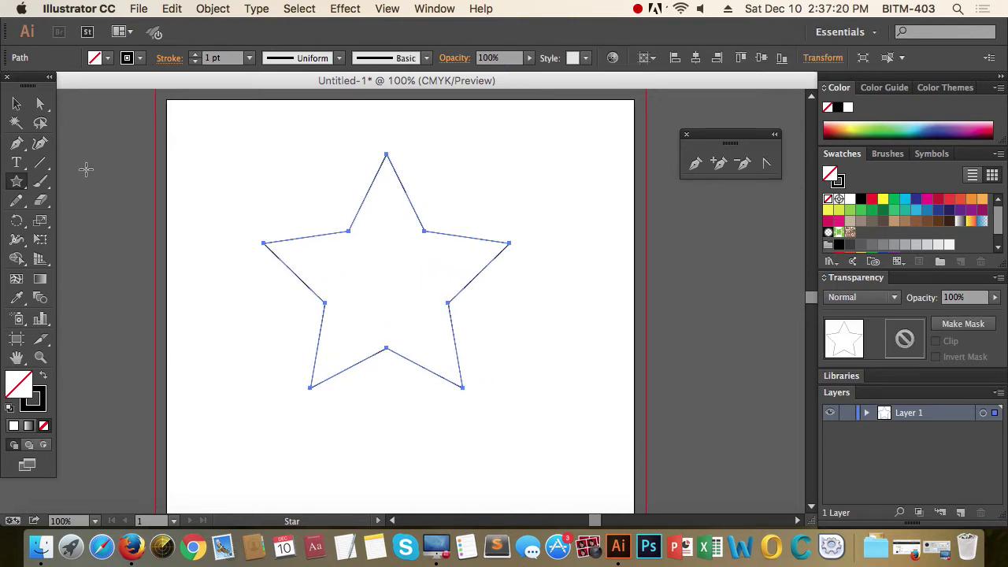
click(17, 105)
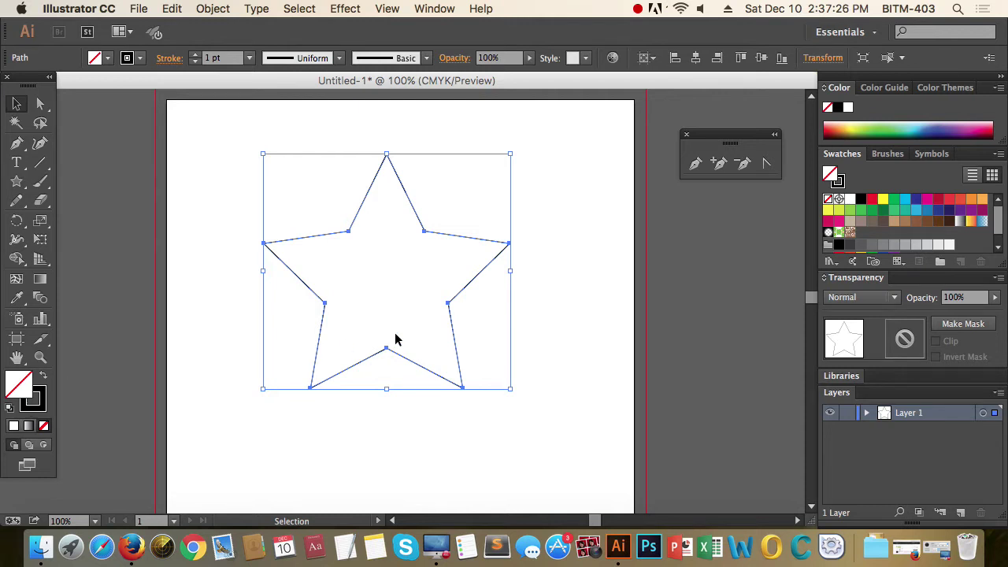
click(344, 9)
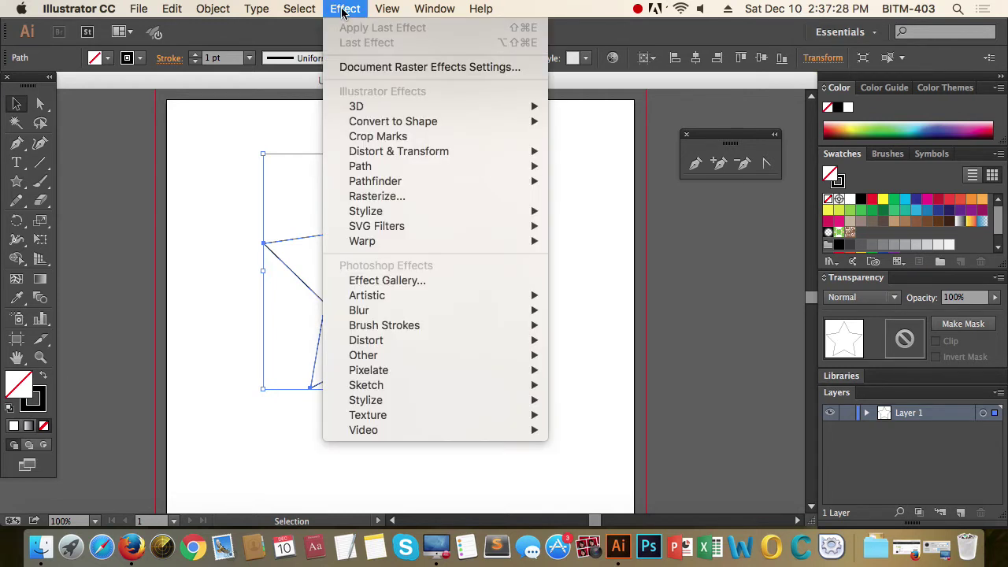
mouse_move(399, 151)
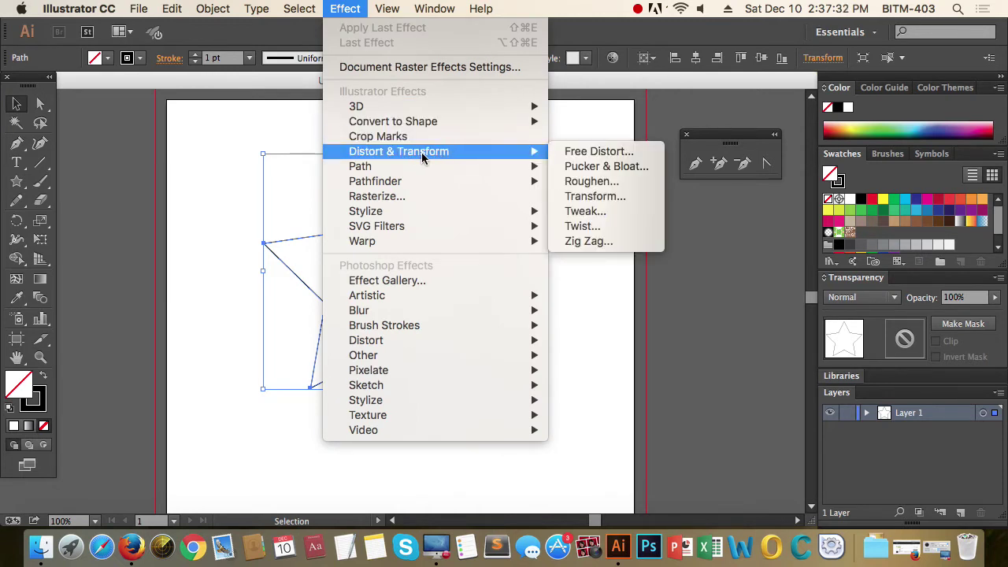
Apply a Twist effect with a 60° angle to the star, then deselect it.
click(605, 228)
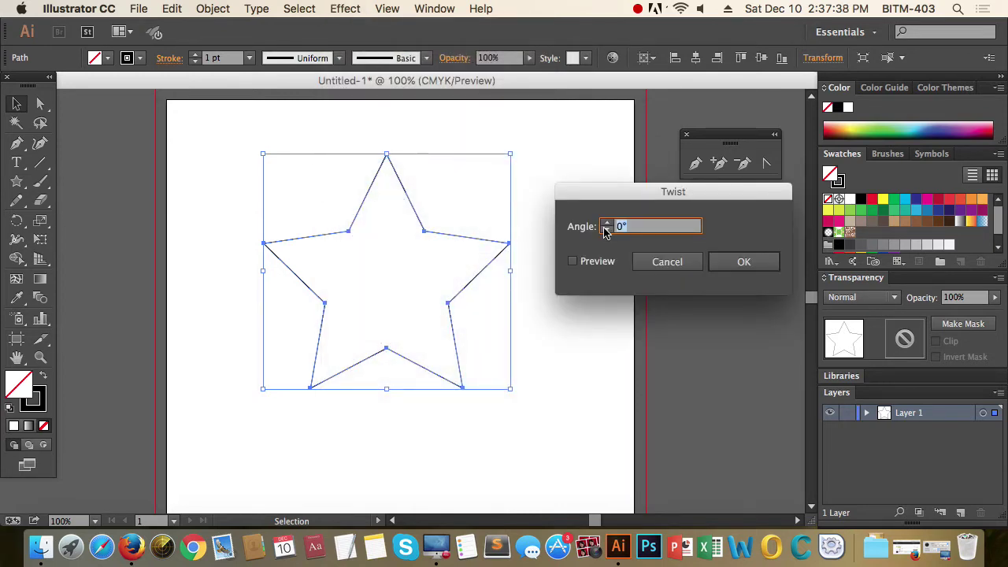
click(596, 261)
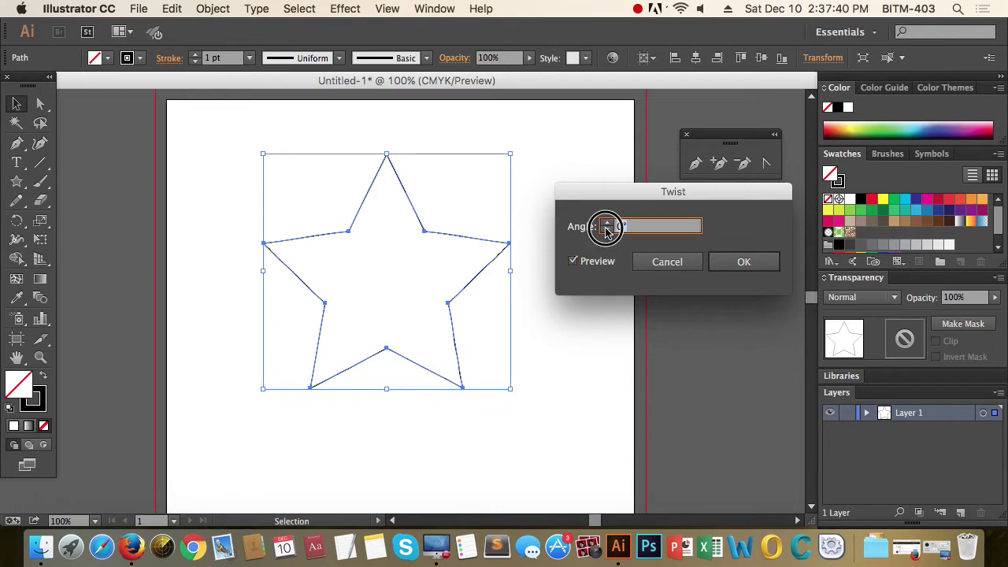
text(60)
key(Tab)
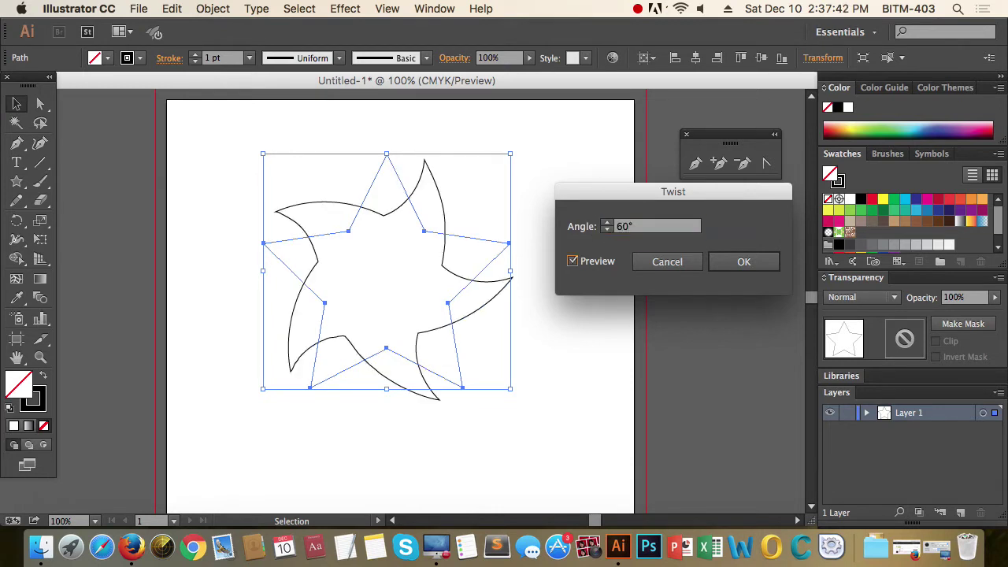
click(717, 261)
click(746, 263)
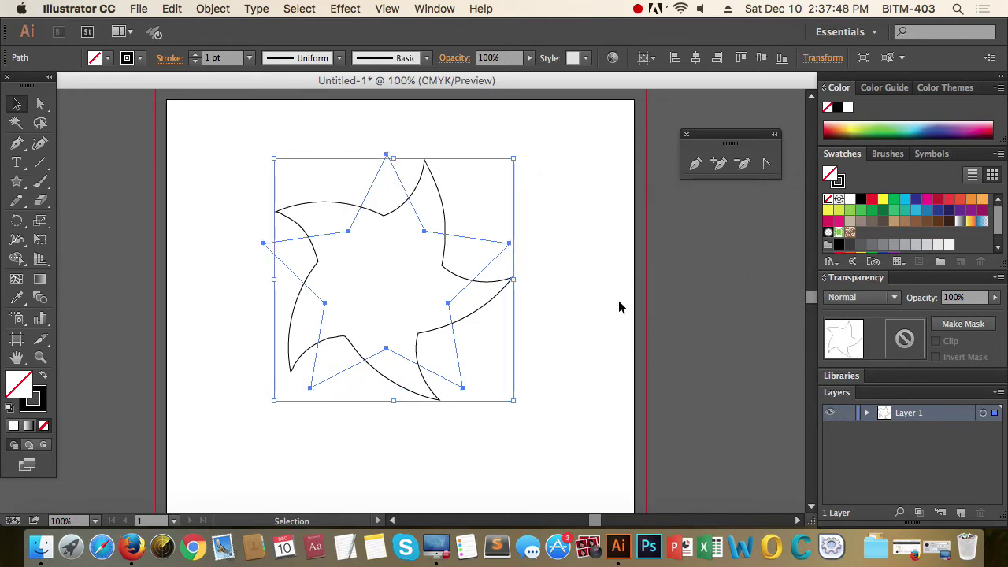
click(573, 317)
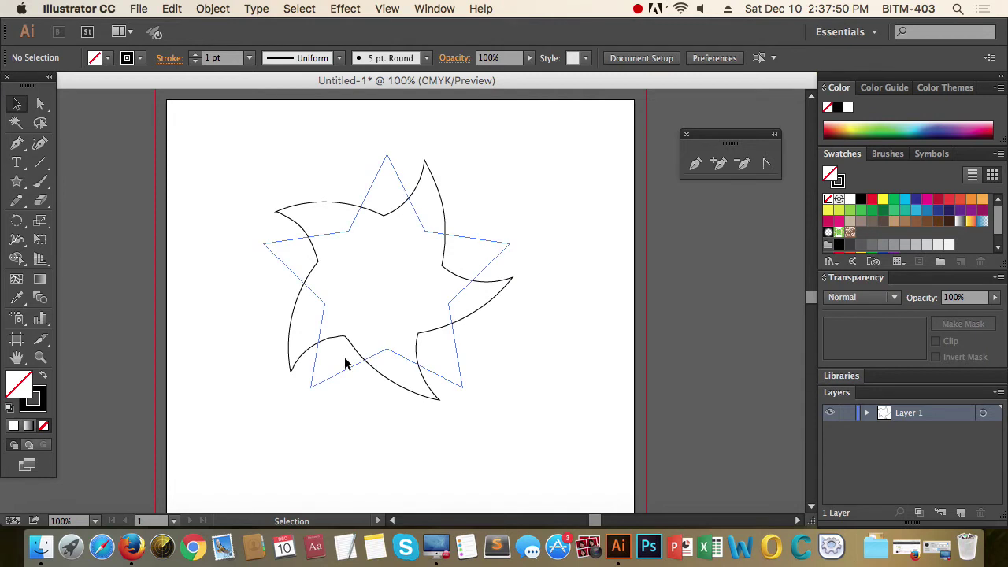
click(635, 303)
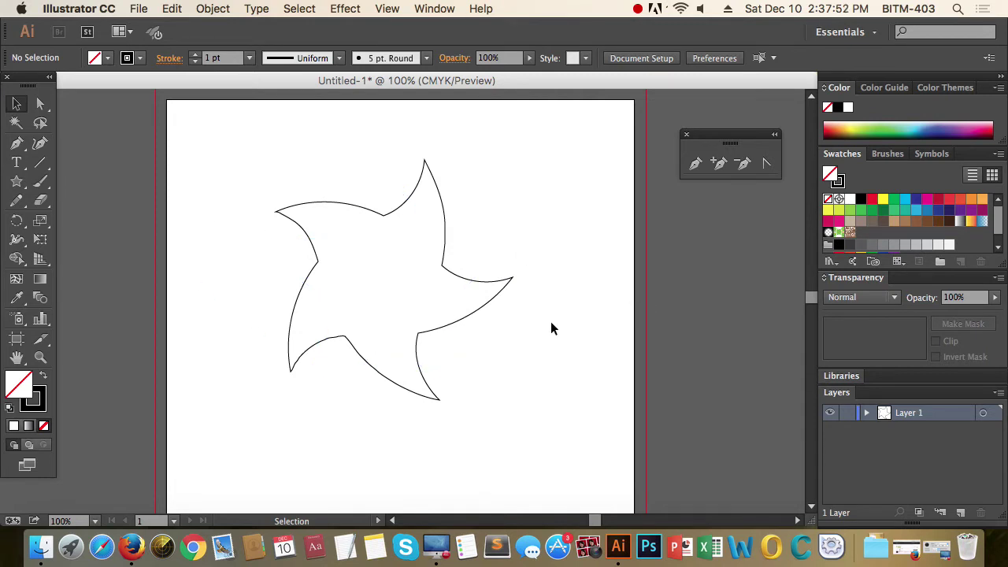
Reselect the twisted star and bring up its right-click menu with Make Guides.
drag(561, 364, 408, 271)
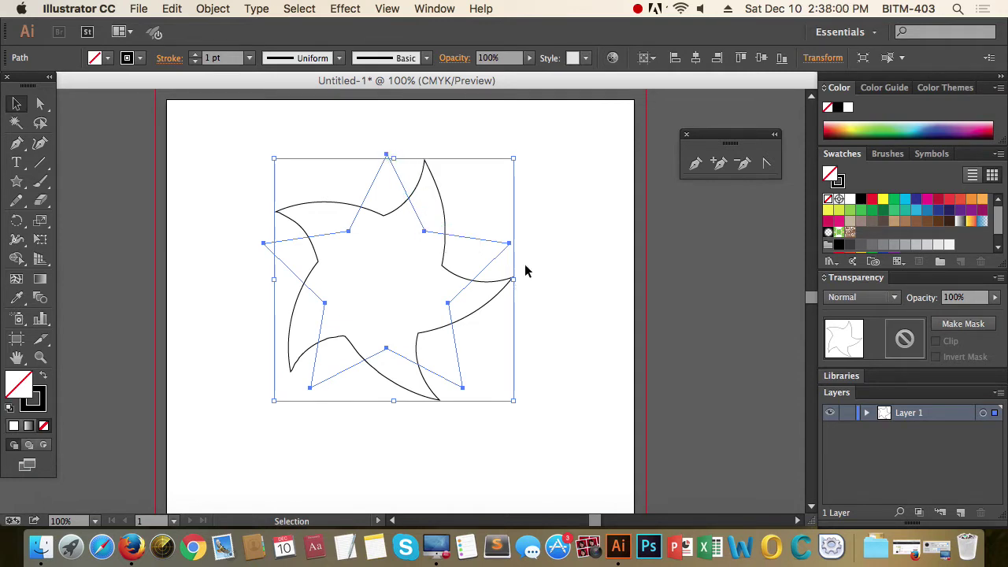
click(346, 9)
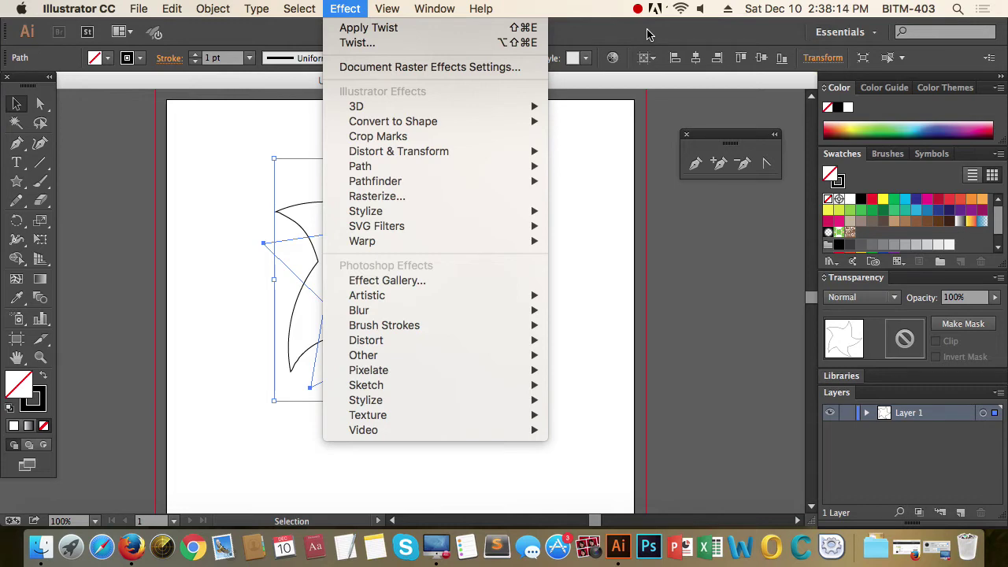
click(647, 33)
click(608, 352)
drag(535, 364, 344, 250)
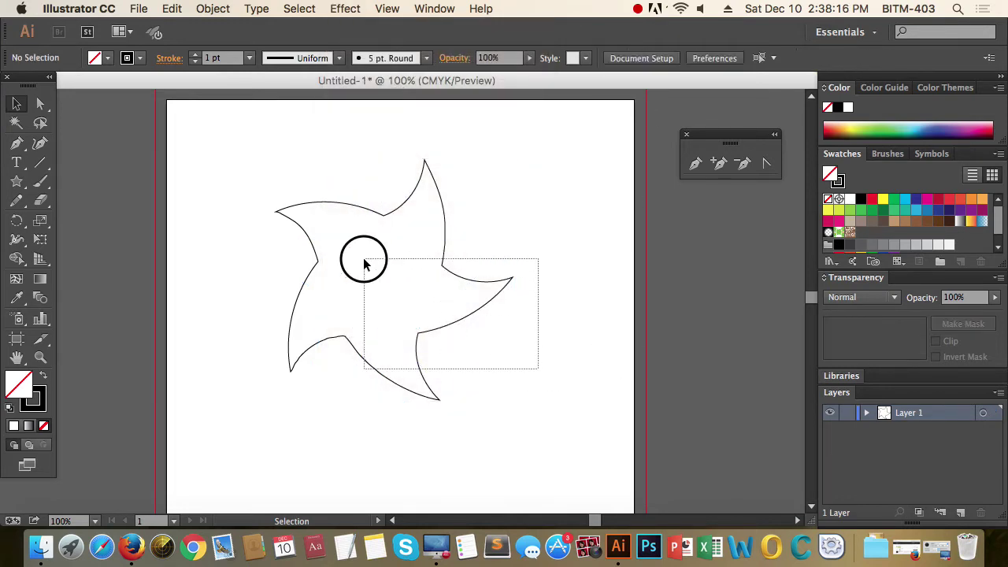
right_click(445, 246)
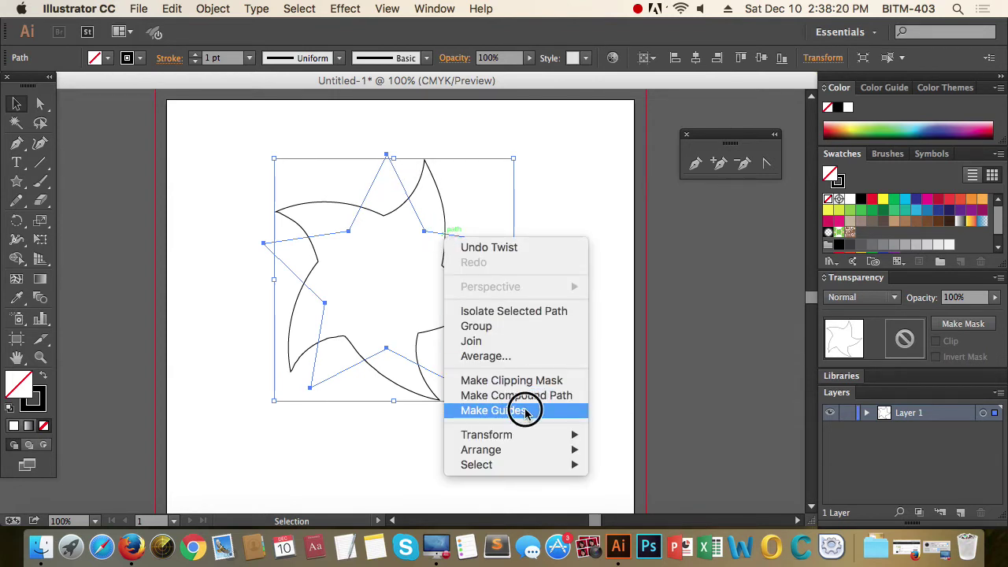
Convert the twisted star to guides, then undo back to the swirled star.
click(522, 409)
click(586, 439)
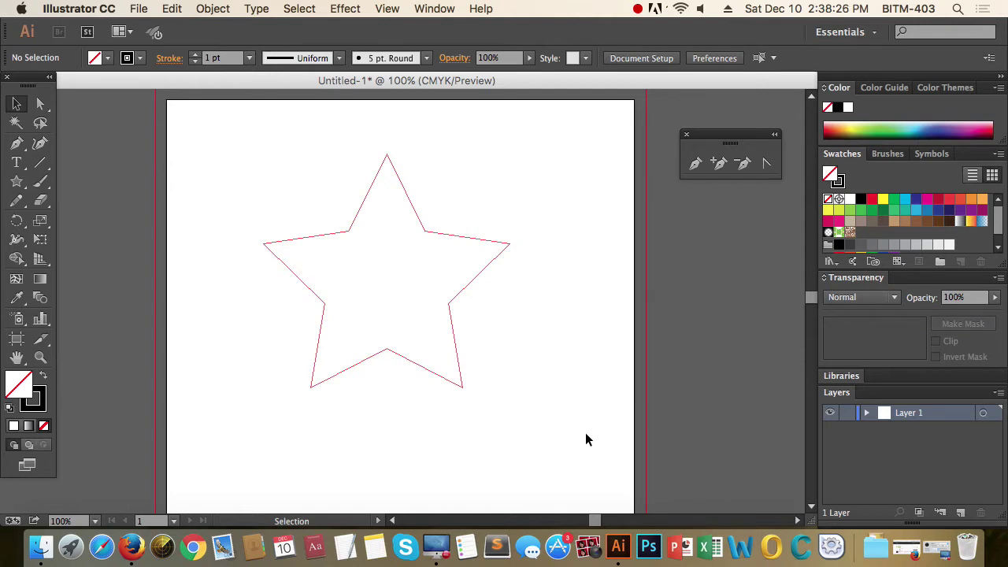
key(ctrl+z)
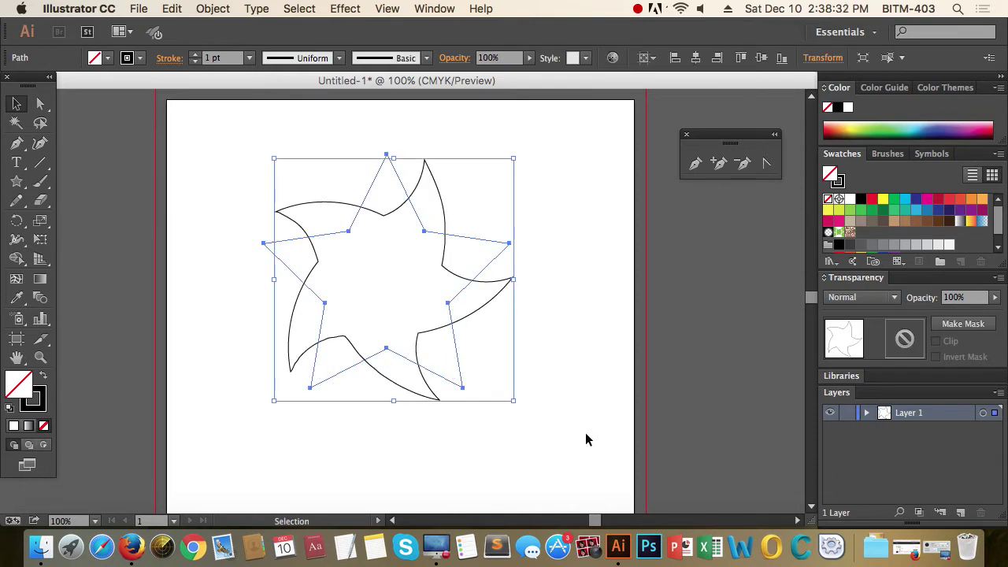
Reselect the star and expand its Twist appearance into editable path geometry.
click(595, 356)
click(477, 319)
click(211, 9)
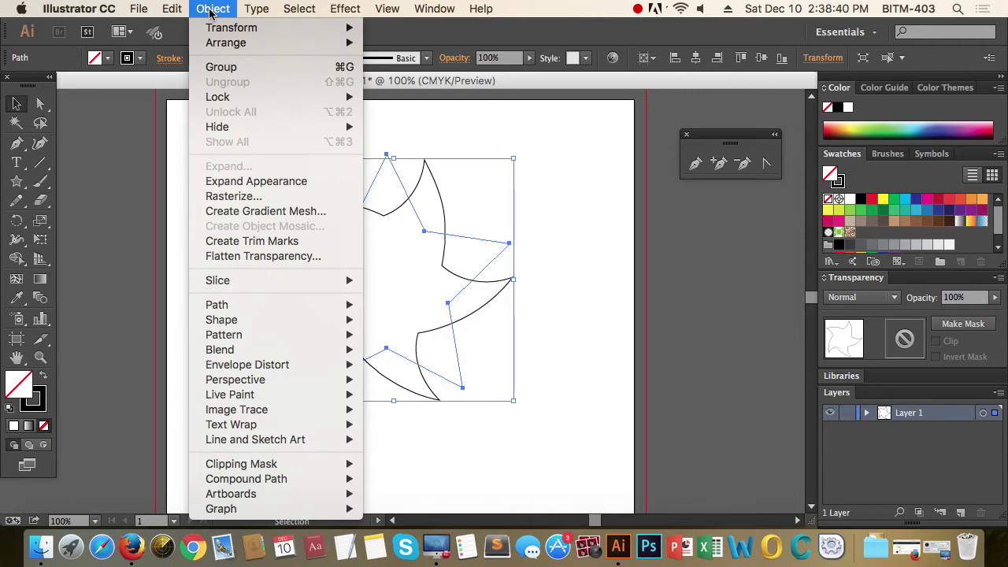
click(267, 183)
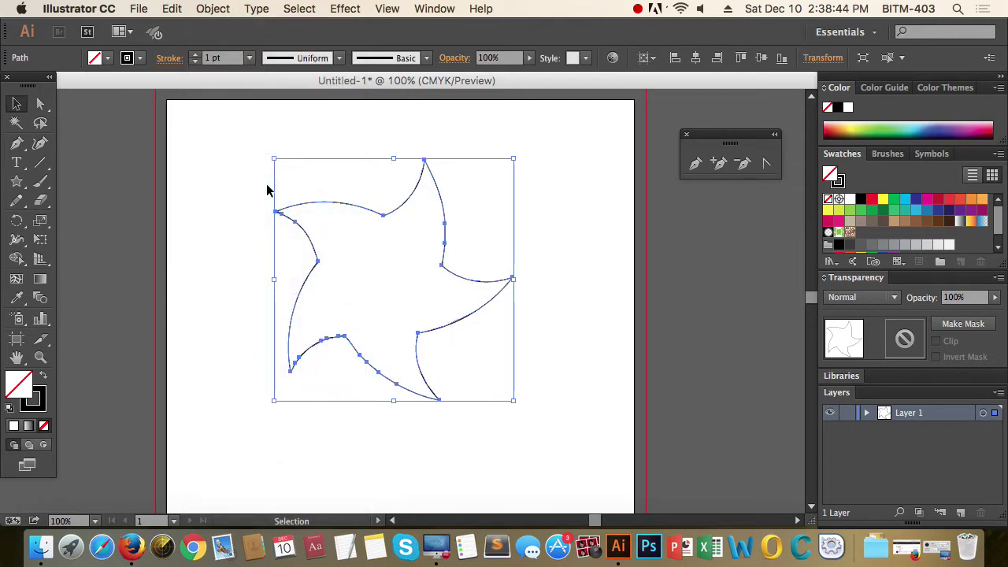
Turn the expanded pinwheel star into guides.
click(595, 205)
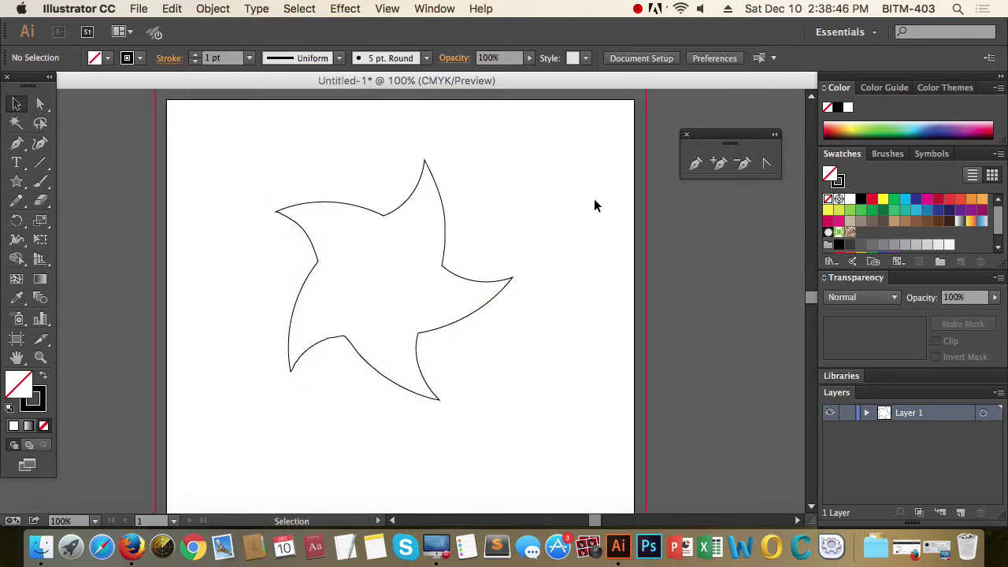
click(389, 270)
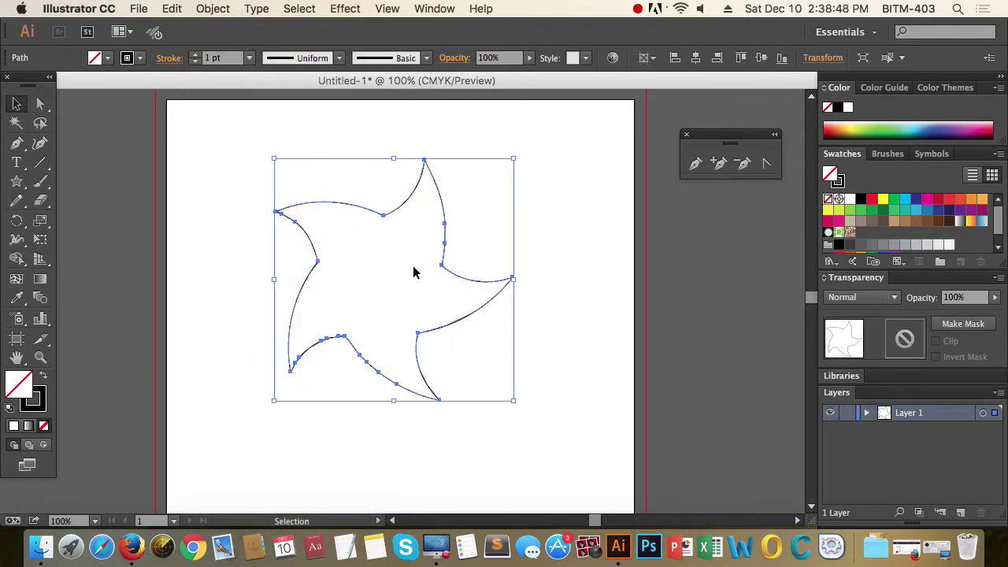
right_click(445, 249)
click(513, 424)
click(548, 429)
Lock the star guides in place.
right_click(512, 346)
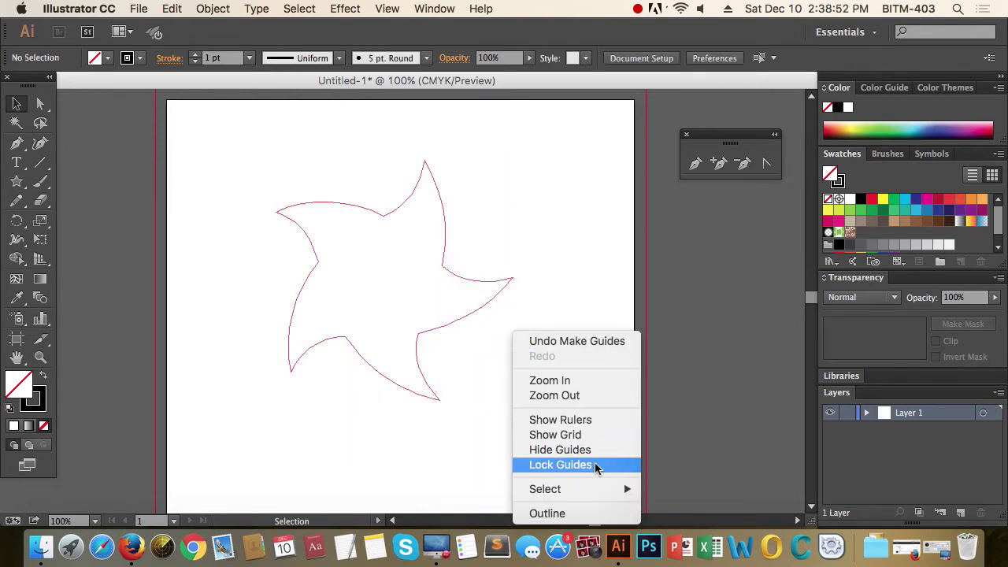
click(555, 461)
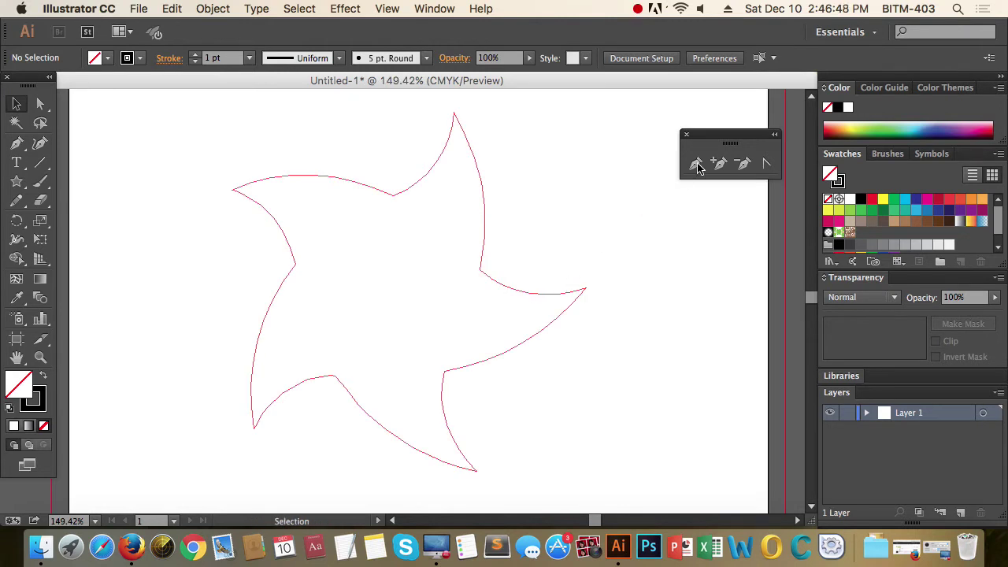
click(695, 163)
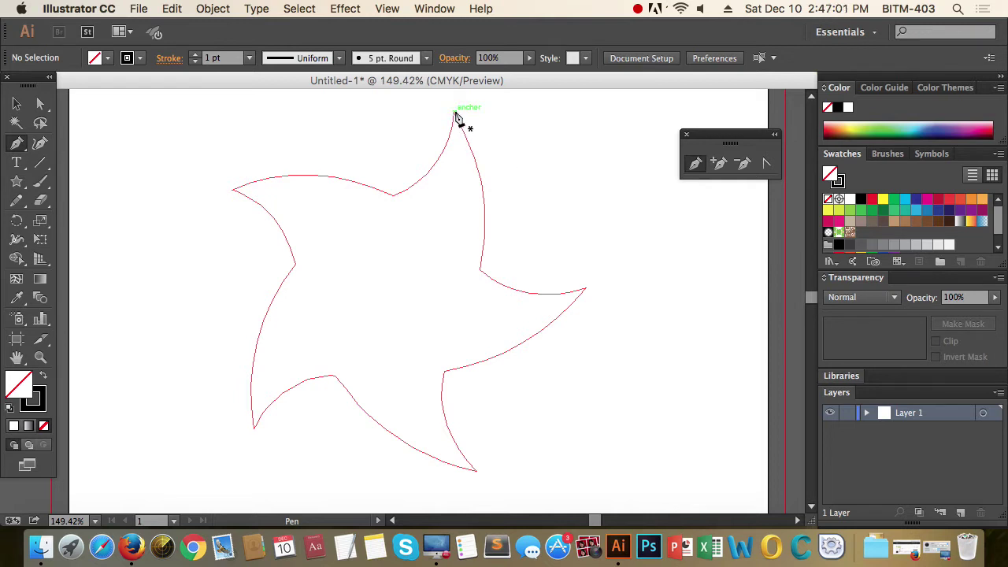
Start a pen path at the star's top tip, curving to the first inner corner.
click(454, 114)
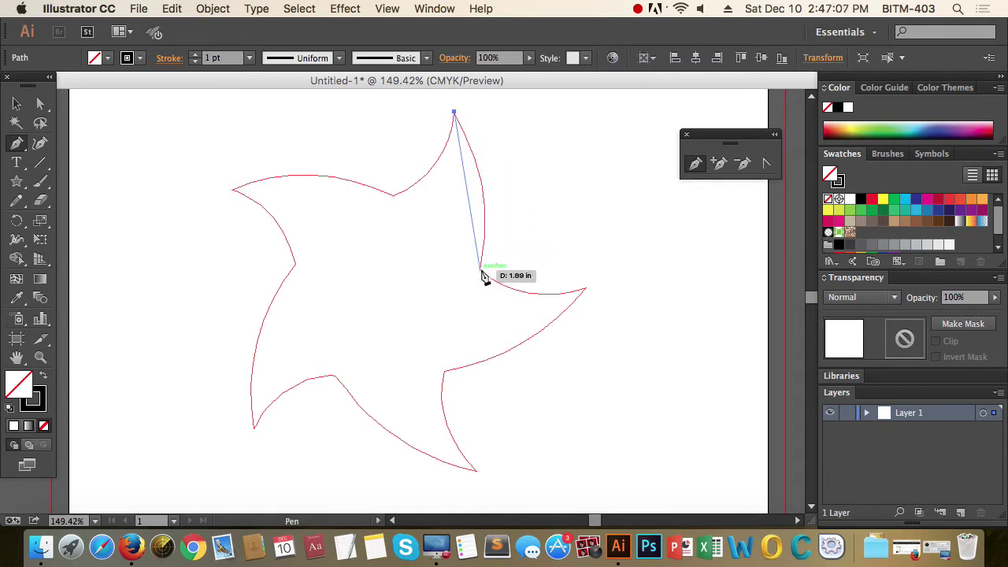
mouse_move(482, 272)
mouse_down()
mouse_move(467, 322)
mouse_move(473, 362)
mouse_move(471, 348)
mouse_move(467, 366)
mouse_move(472, 350)
mouse_move(467, 359)
mouse_move(414, 349)
mouse_move(485, 319)
mouse_move(693, 292)
mouse_move(637, 310)
mouse_move(452, 316)
mouse_move(468, 368)
mouse_move(450, 378)
mouse_move(482, 382)
mouse_move(458, 385)
mouse_move(460, 352)
mouse_up()
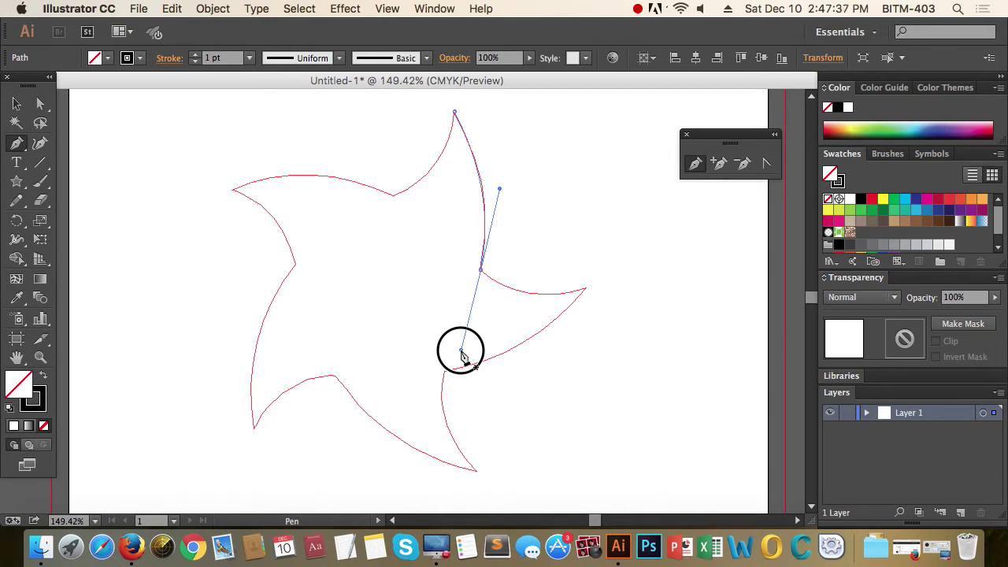
drag(461, 351, 460, 349)
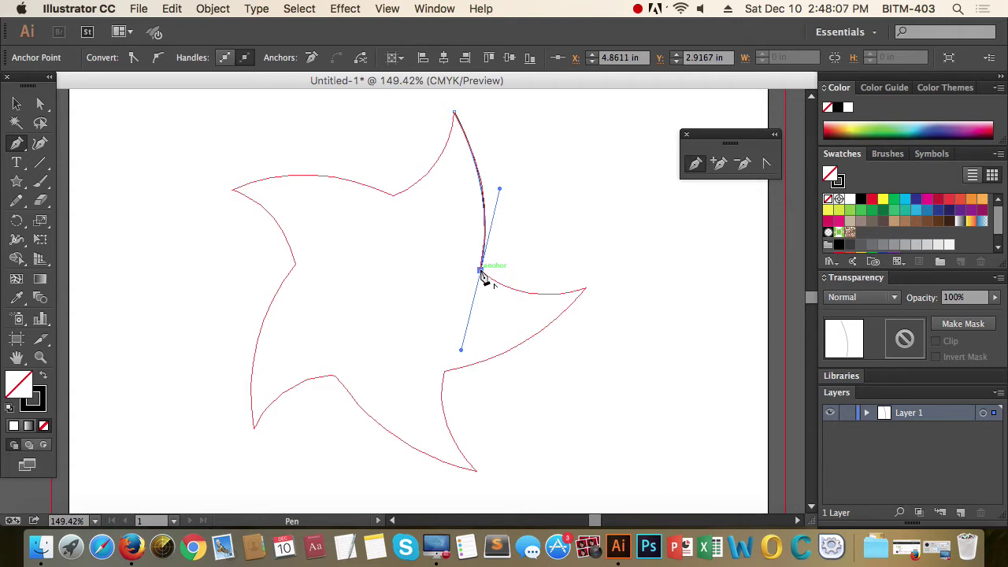
Trace on through the star's right tip down to its bottom tip, with sharp corners.
click(480, 271)
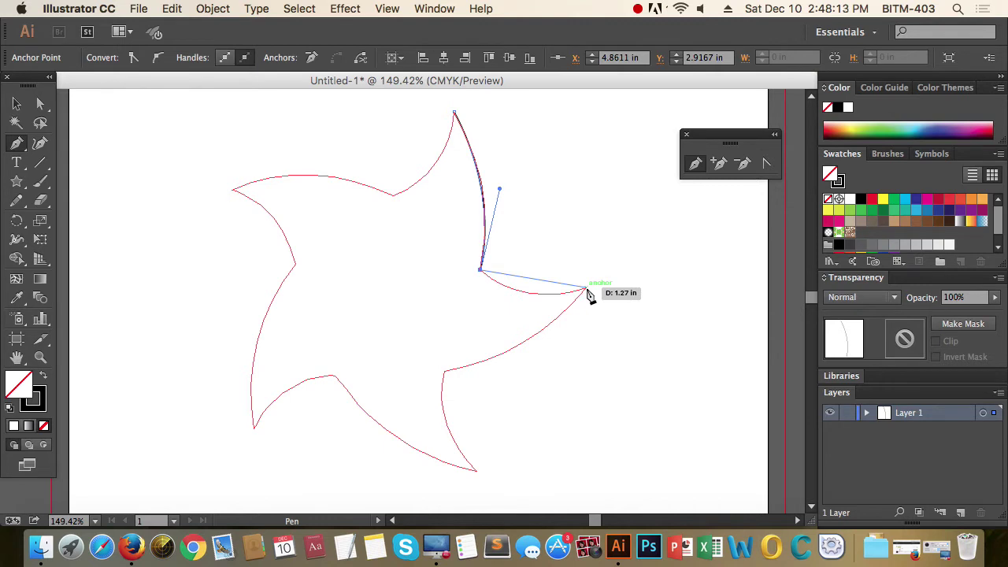
drag(587, 291, 607, 284)
drag(640, 272, 648, 268)
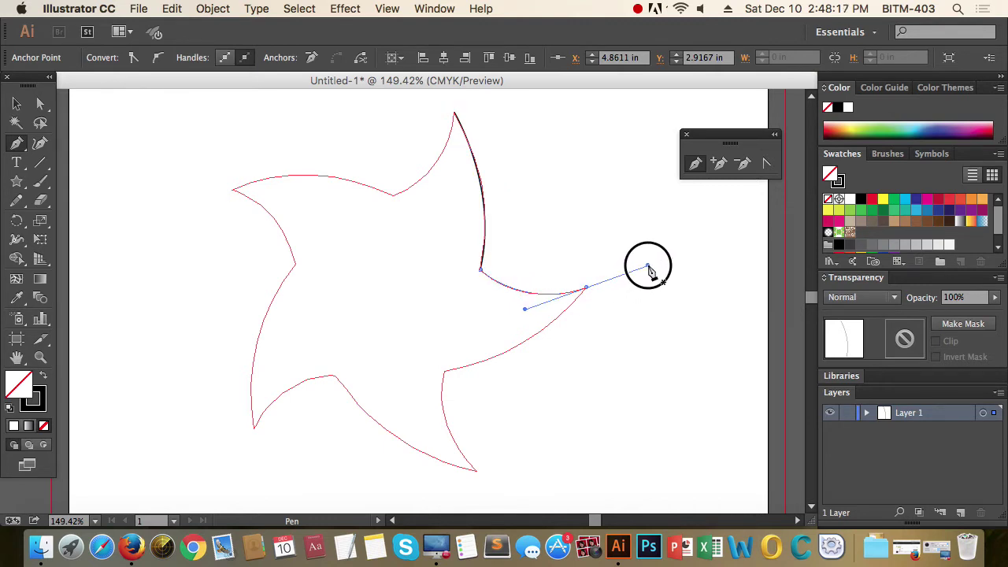
drag(647, 268, 648, 266)
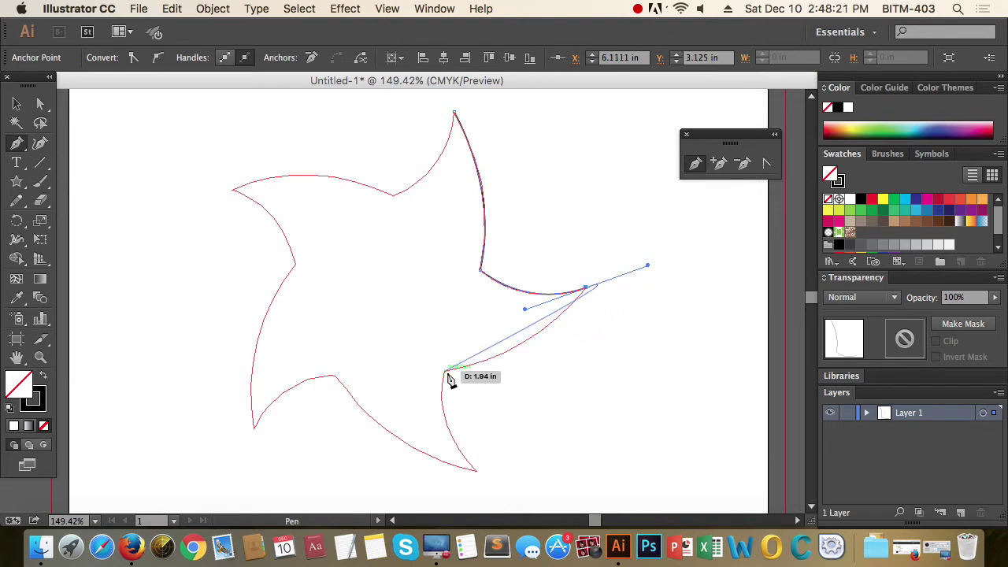
click(586, 290)
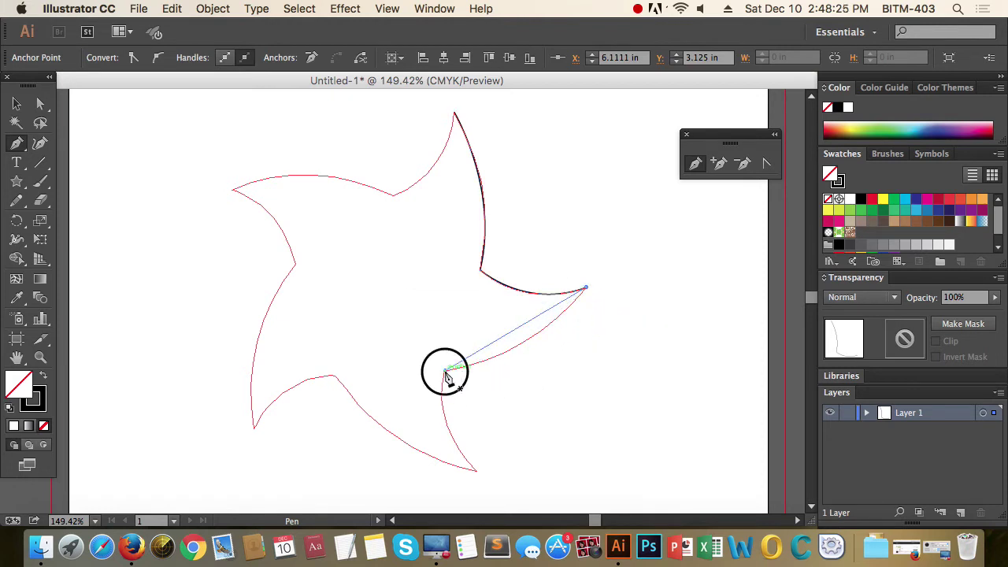
mouse_move(445, 370)
mouse_down()
mouse_move(427, 339)
mouse_move(377, 386)
mouse_move(344, 396)
mouse_up()
mouse_move(444, 371)
mouse_down()
mouse_move(474, 471)
mouse_move(497, 490)
mouse_move(499, 513)
mouse_move(510, 489)
mouse_move(523, 492)
mouse_up()
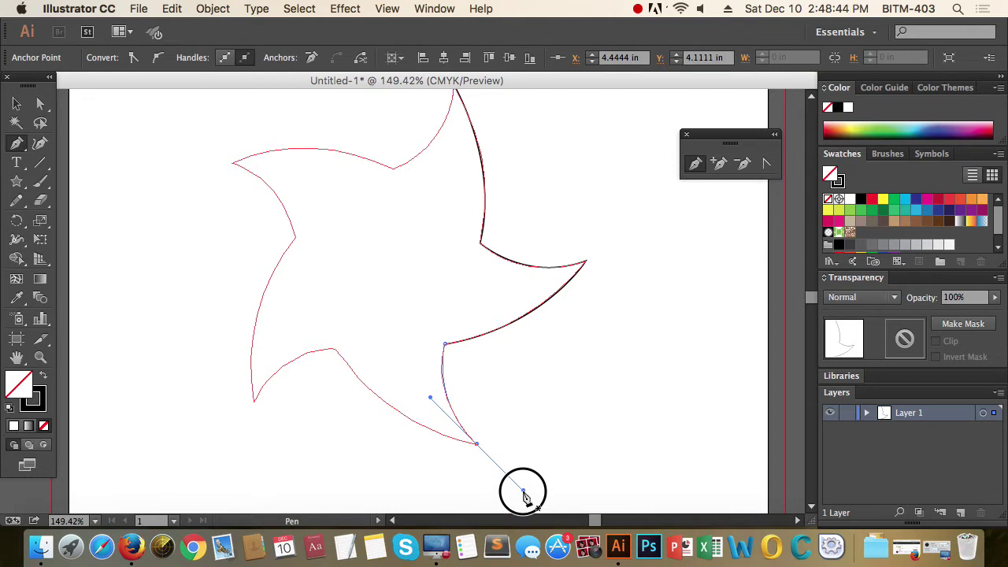
click(476, 443)
Continue tracing around the lower-left and upper-left tips to the top inner corner.
mouse_move(335, 348)
mouse_down()
mouse_move(308, 273)
mouse_move(261, 259)
mouse_up()
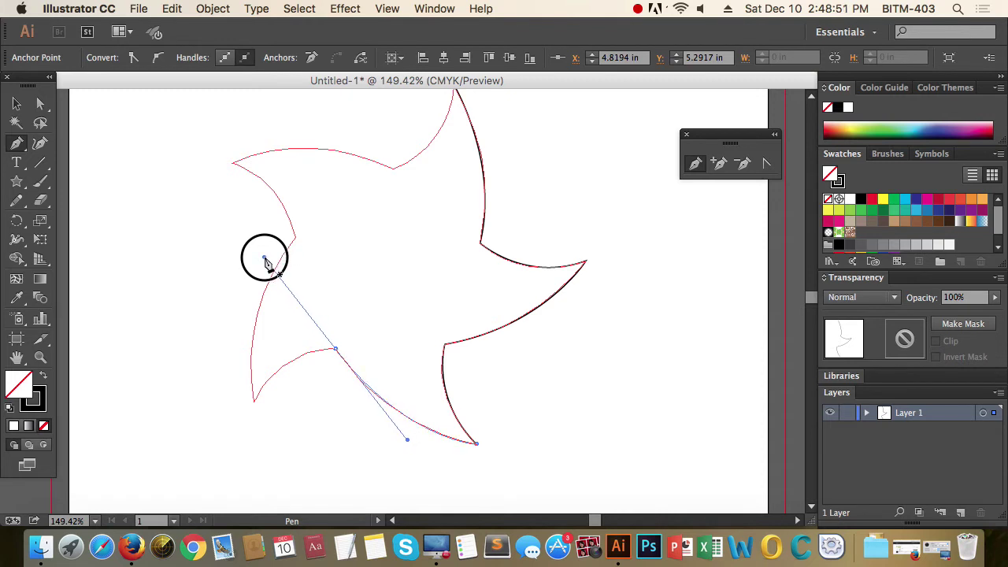
click(336, 349)
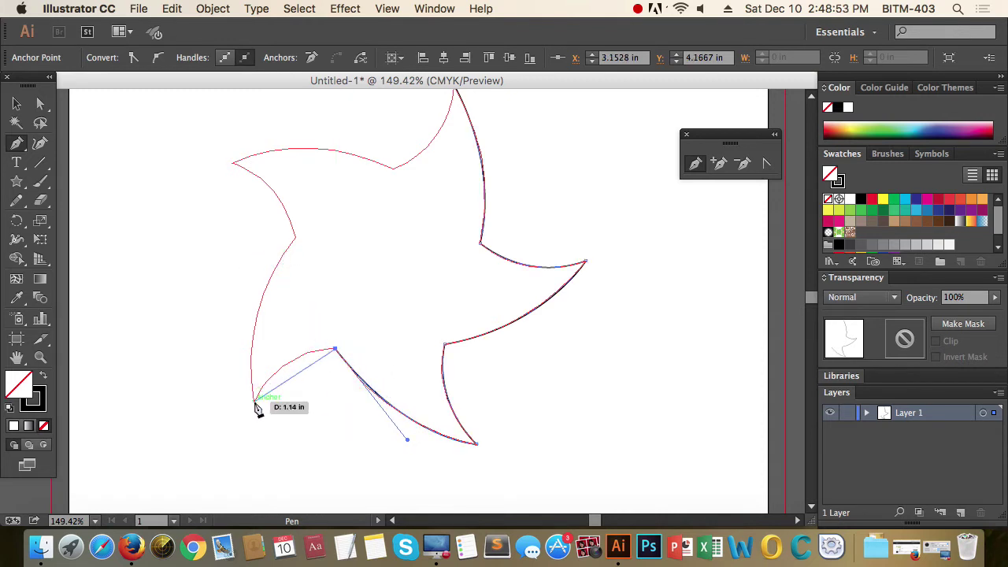
mouse_move(255, 401)
mouse_down()
mouse_move(210, 462)
mouse_move(227, 459)
mouse_move(265, 405)
mouse_move(290, 288)
mouse_move(356, 161)
mouse_up()
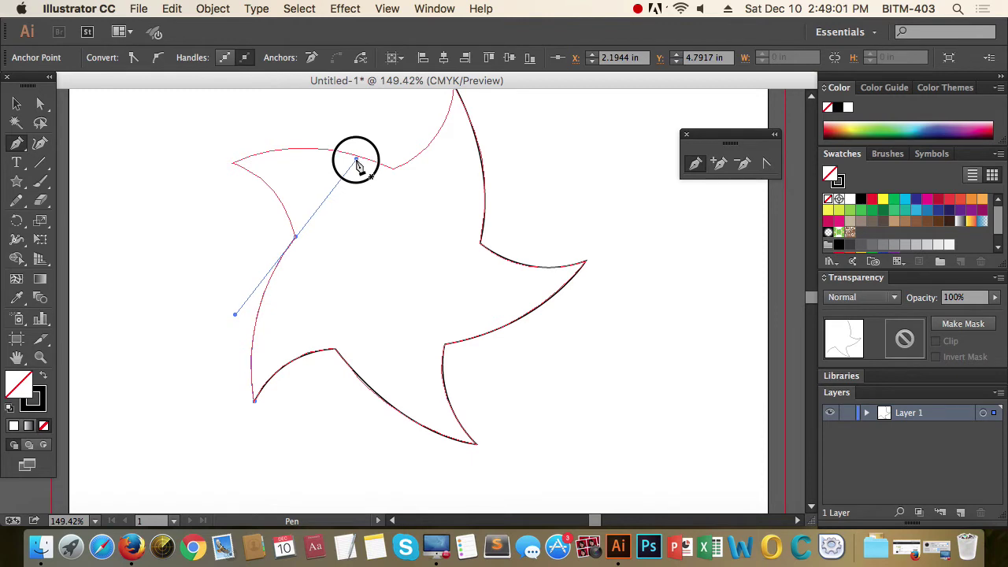
click(295, 235)
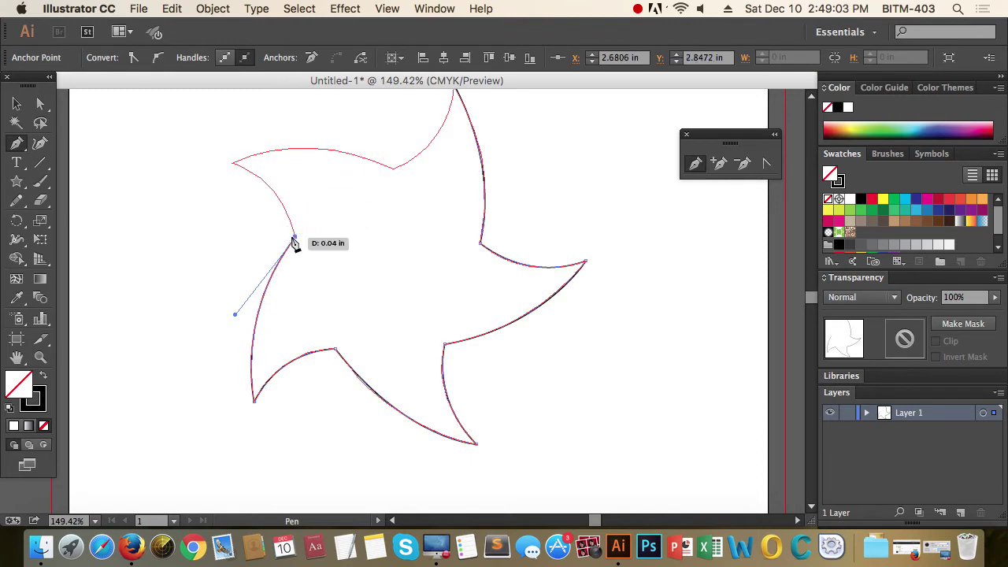
mouse_move(233, 163)
mouse_down()
mouse_move(166, 155)
mouse_move(180, 146)
mouse_up()
click(232, 163)
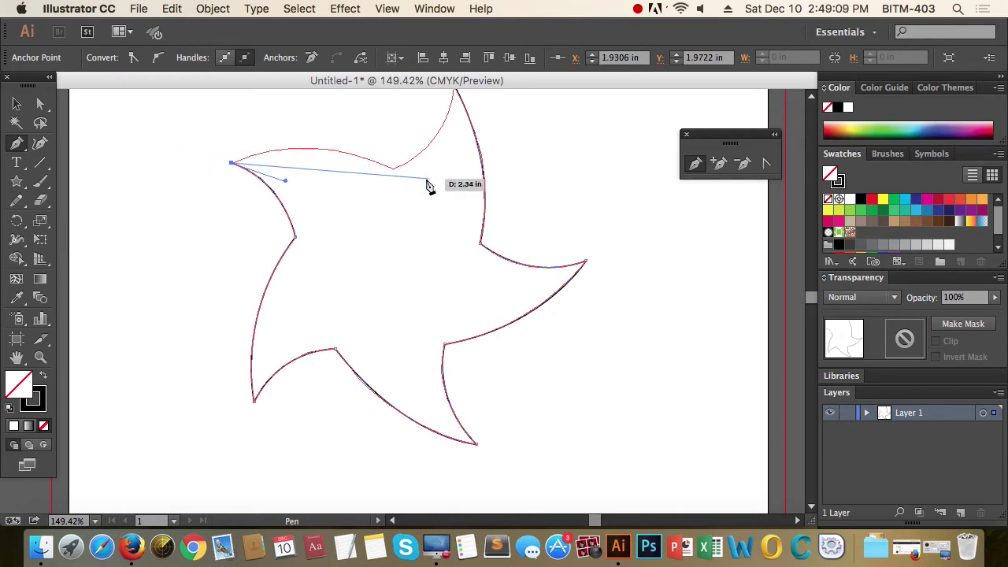
drag(394, 168, 477, 210)
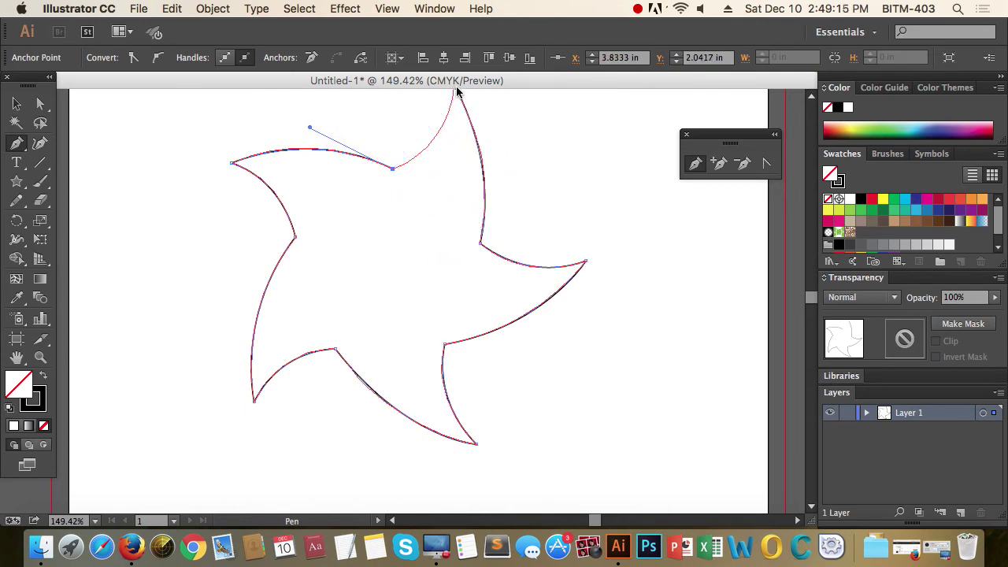
Close the path at the star's top tip, shaping the final curve to the guide.
key(space)
drag(459, 175, 418, 332)
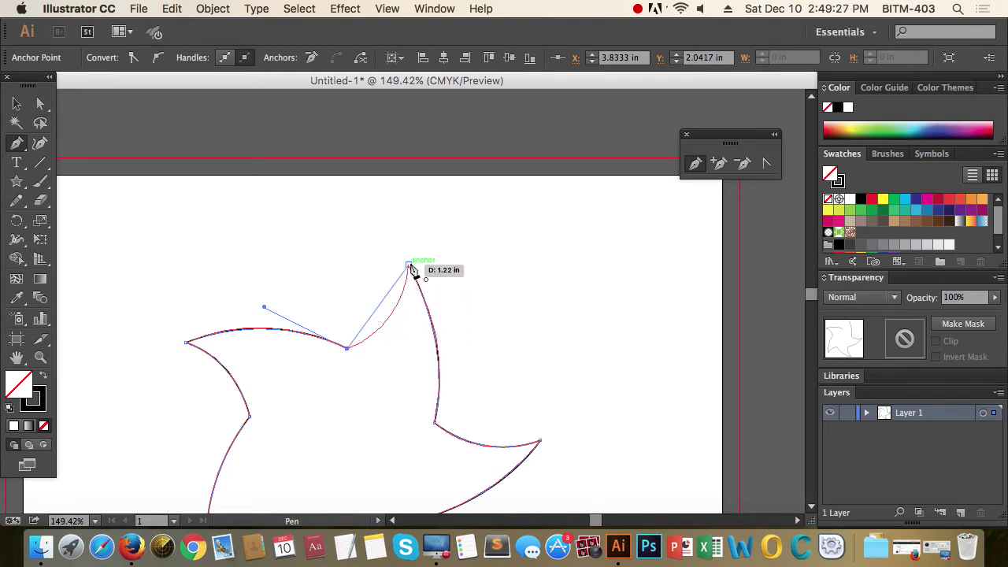
click(409, 268)
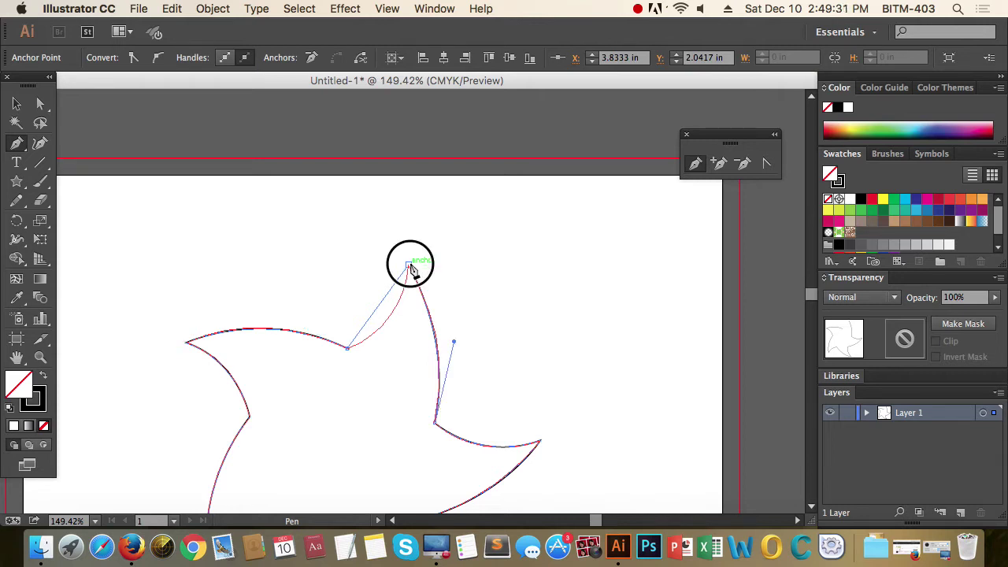
drag(409, 269, 428, 241)
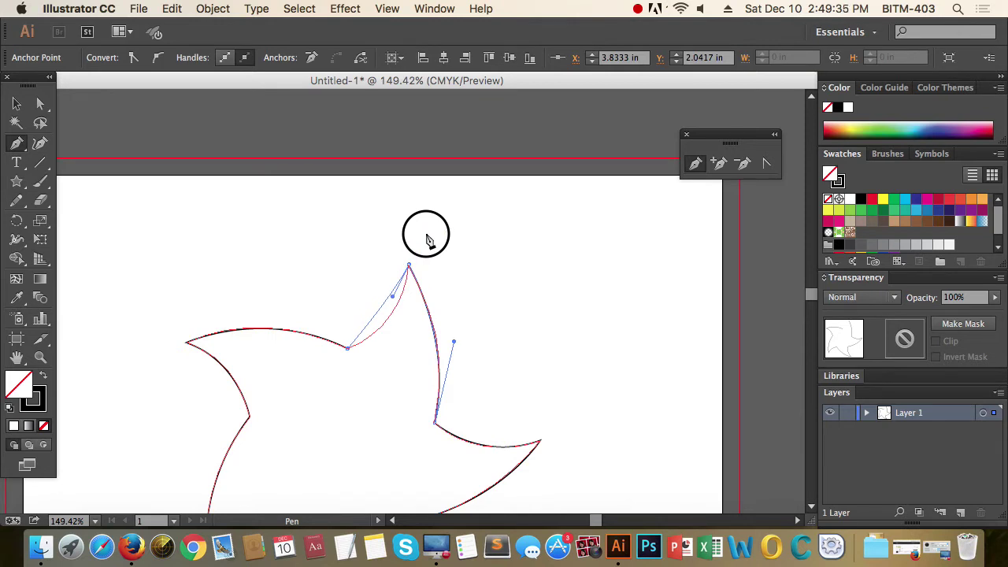
drag(427, 237, 418, 202)
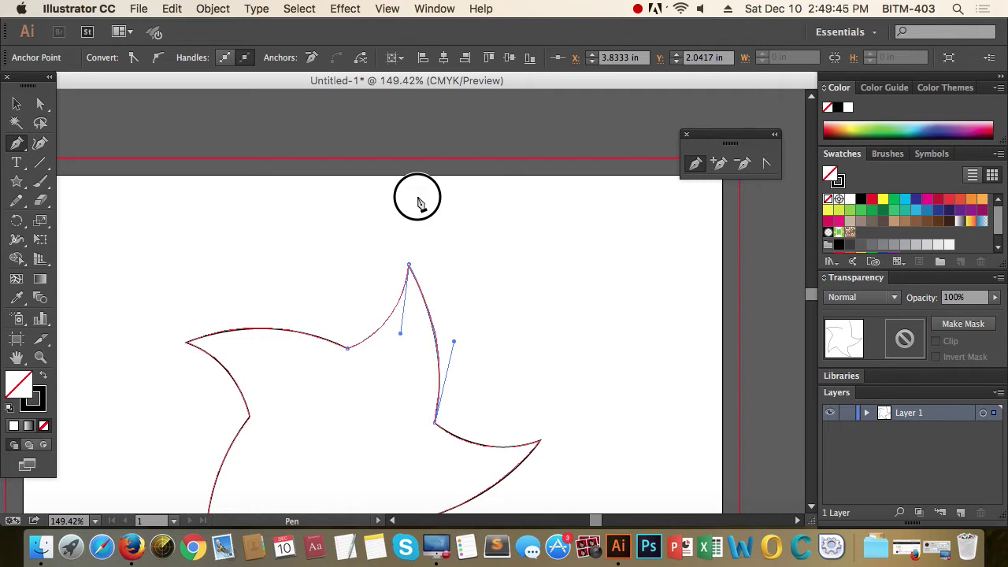
drag(420, 203, 420, 203)
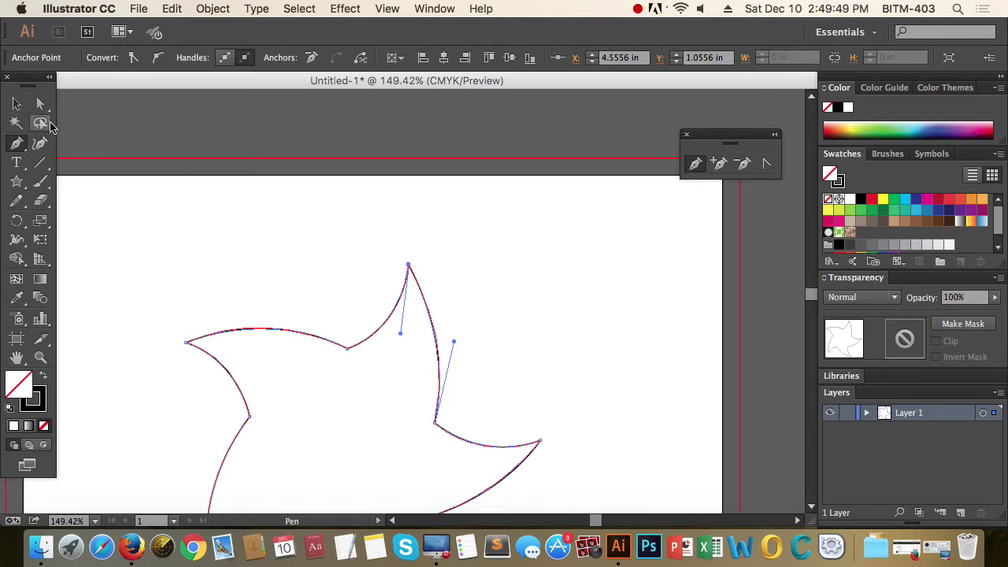
key(v)
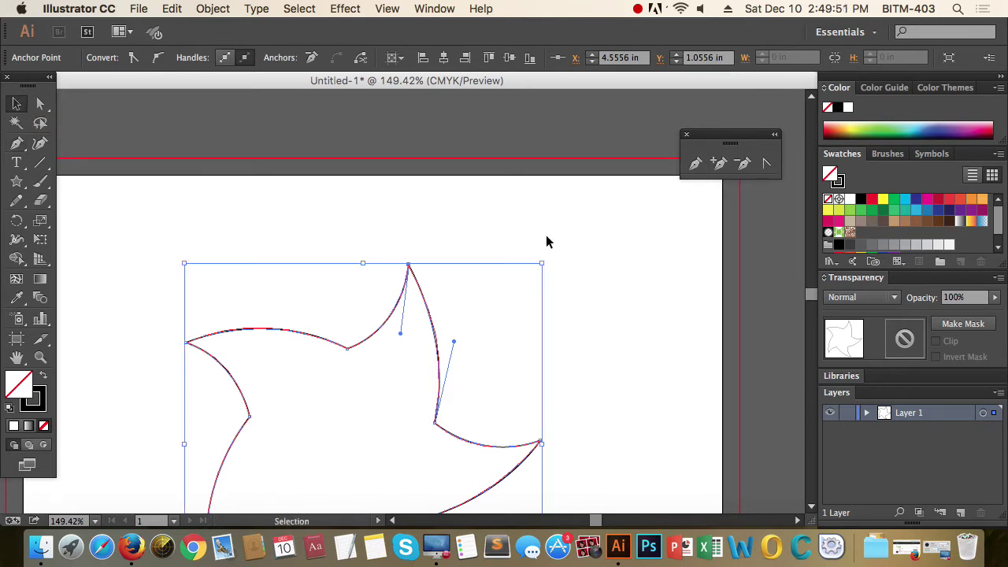
Drag the traced black star down the page, below the red star guide.
click(503, 218)
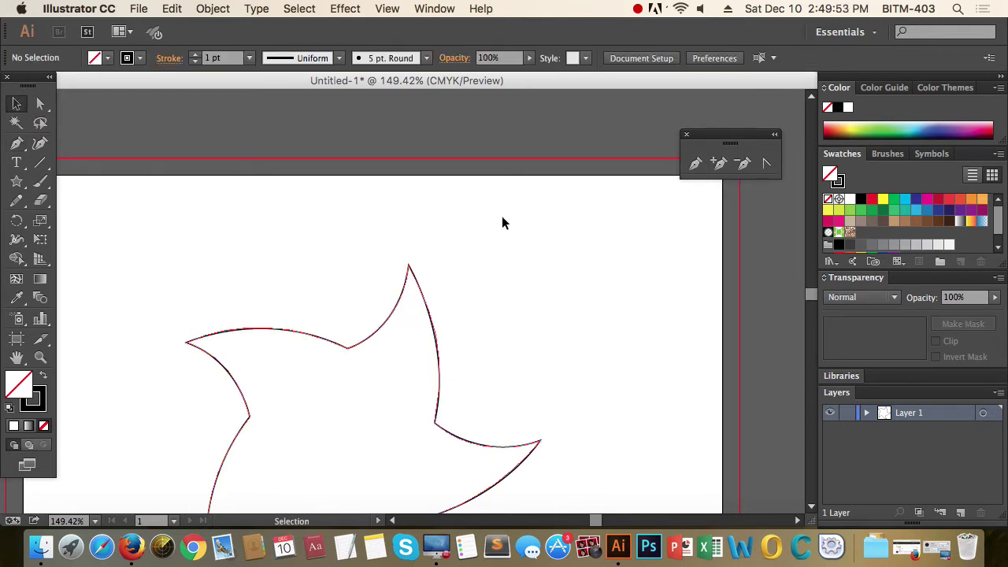
drag(513, 344, 519, 145)
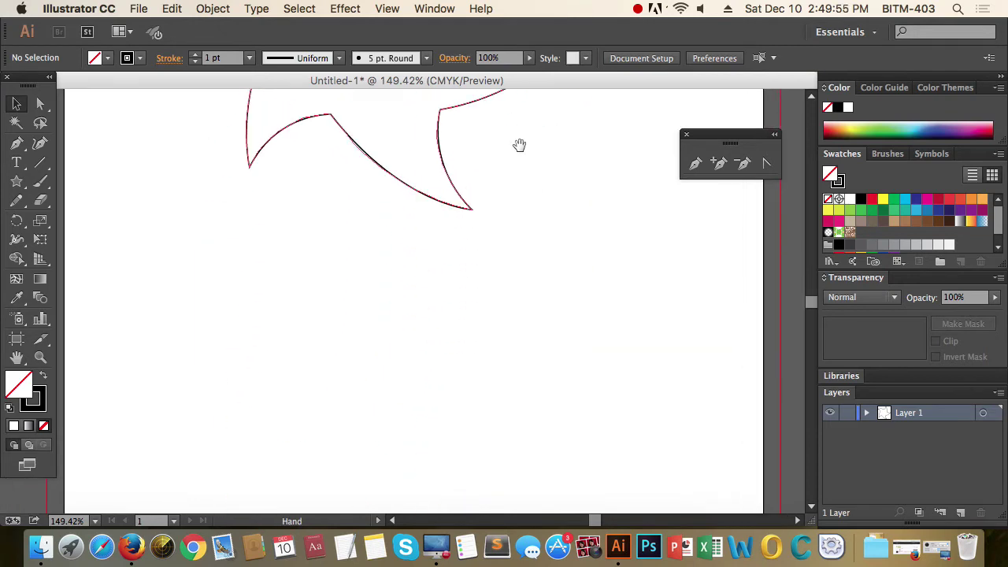
drag(490, 95, 445, 381)
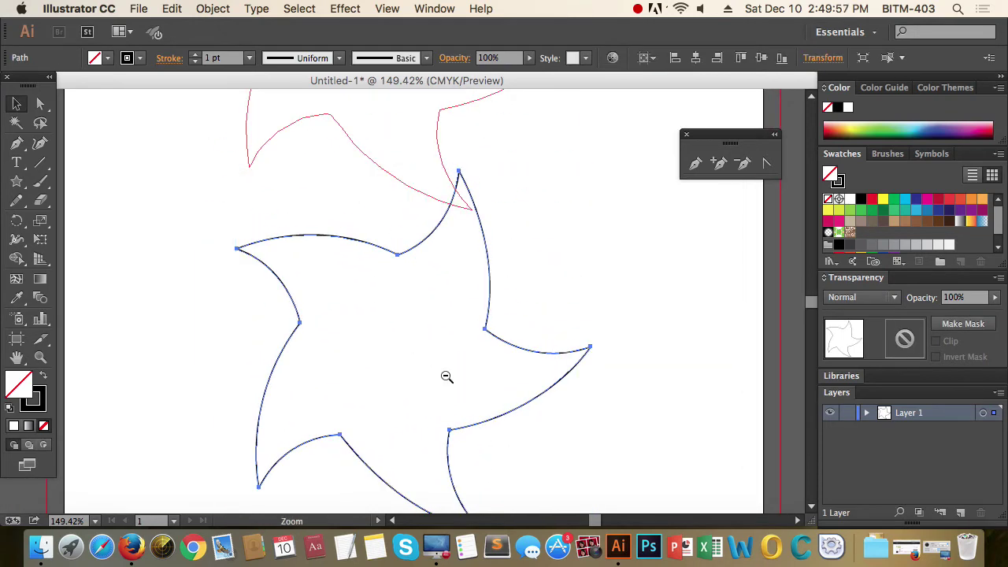
alt+click(446, 381)
drag(415, 265, 409, 323)
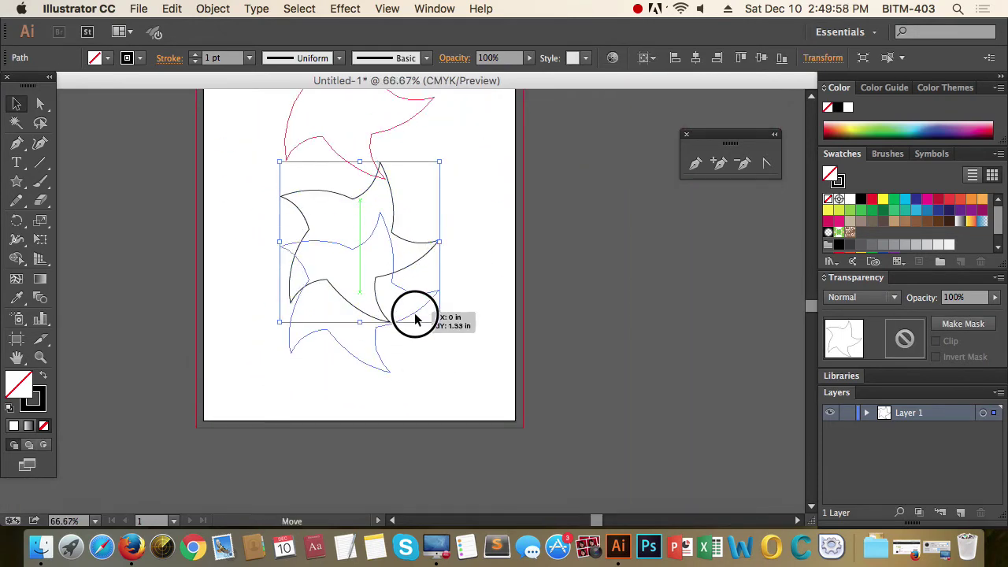
click(487, 261)
drag(472, 210, 464, 312)
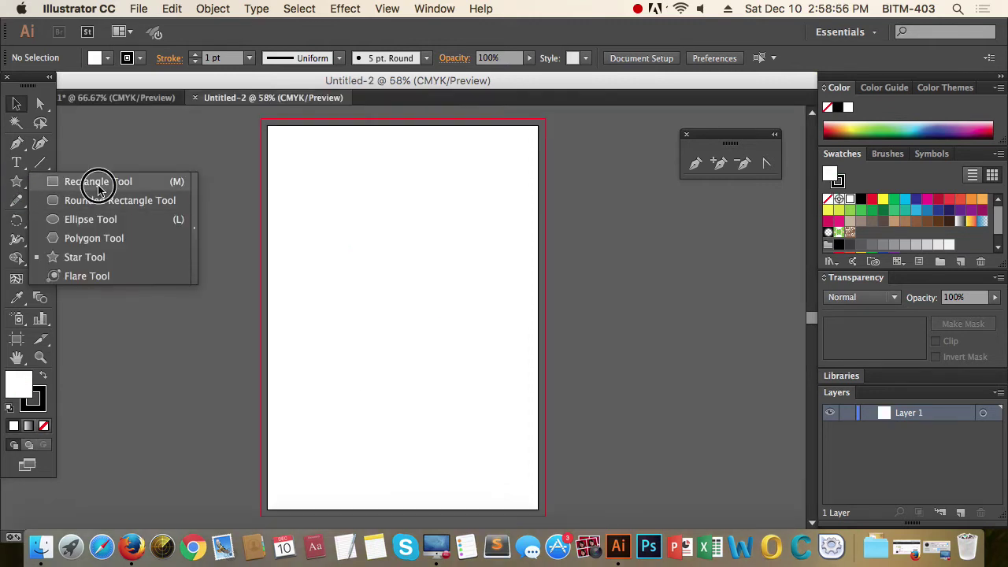
Draw a small square and set its fill to None.
click(94, 181)
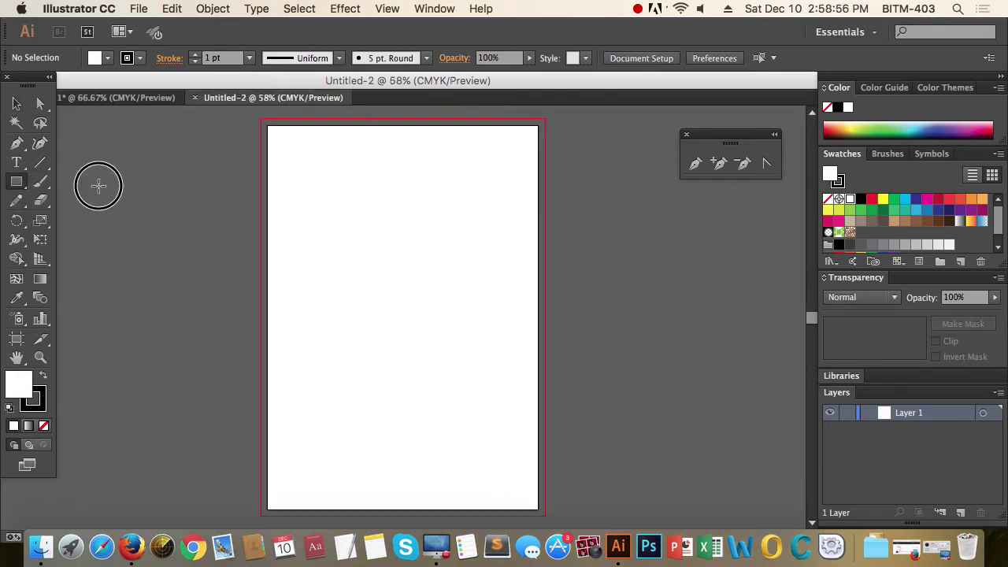
drag(402, 266, 458, 316)
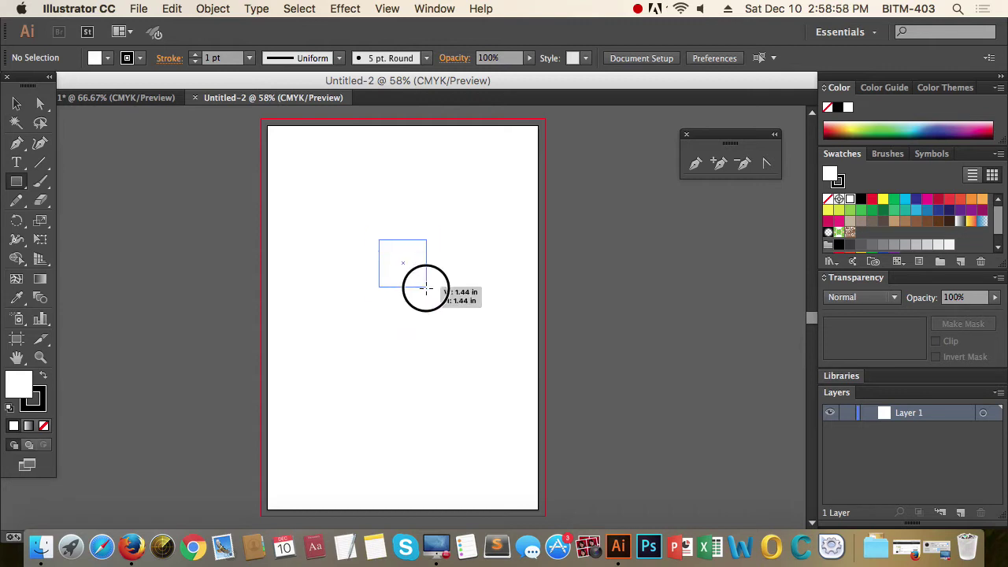
key(v)
click(586, 307)
mouse_move(311, 191)
mouse_down()
mouse_move(562, 373)
mouse_move(415, 338)
mouse_move(603, 404)
mouse_up()
drag(584, 340, 367, 288)
click(44, 426)
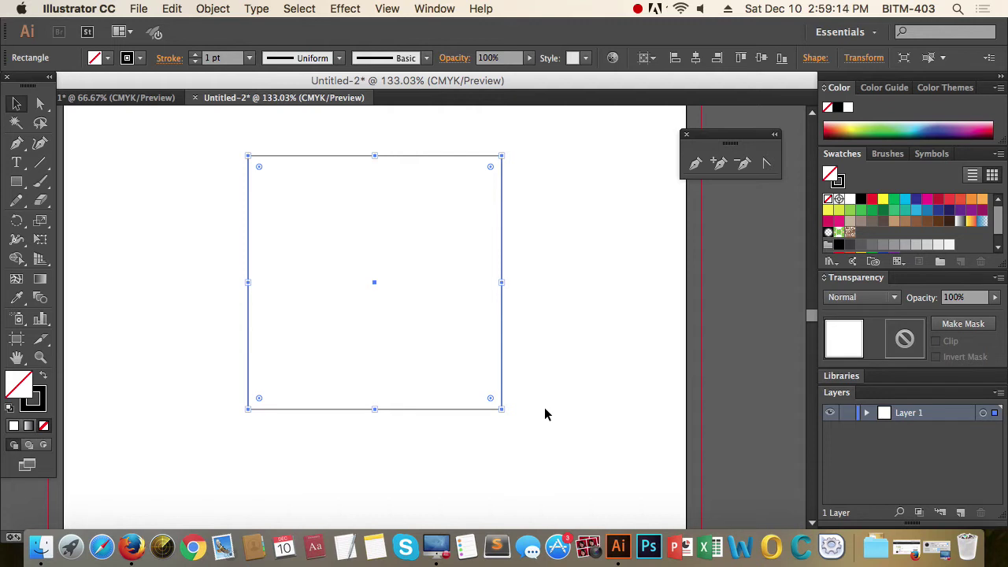
click(346, 9)
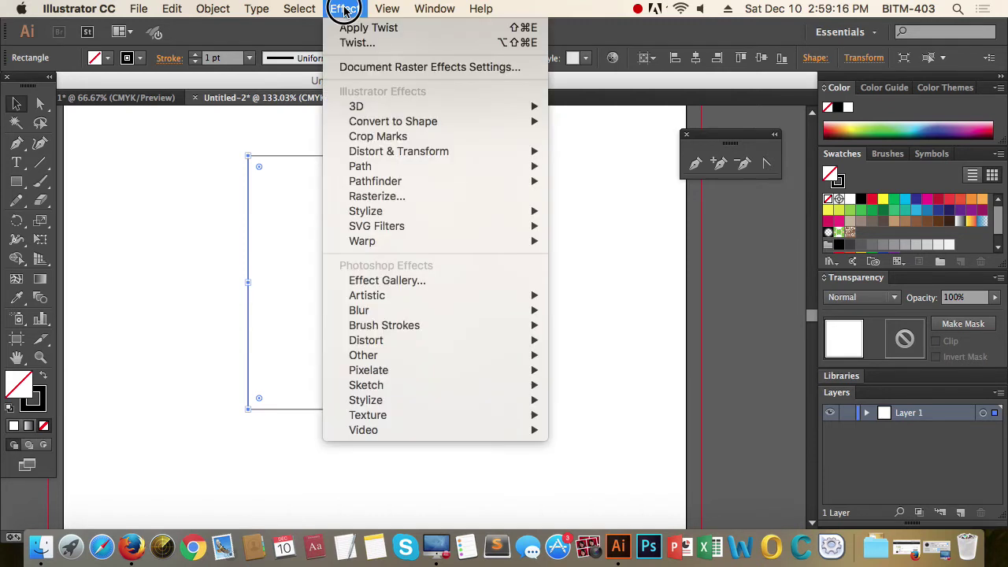
mouse_move(398, 151)
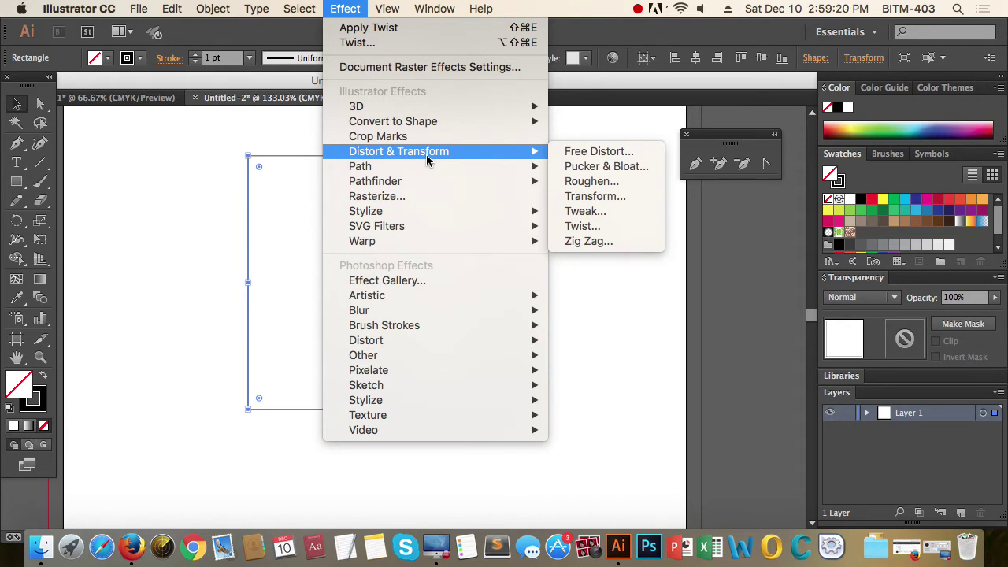
Apply a 44% Pucker & Bloat effect to the square.
click(622, 169)
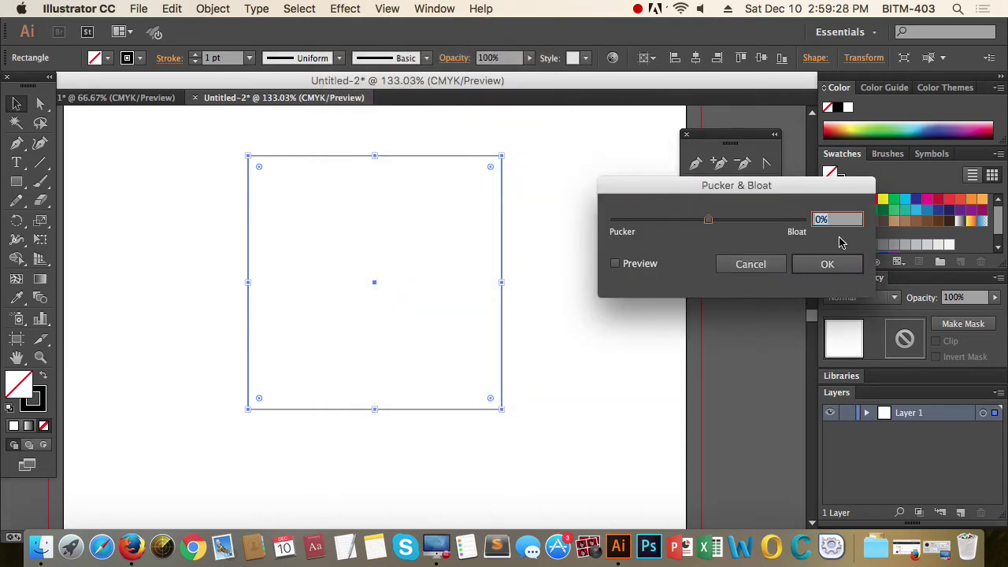
text(44)
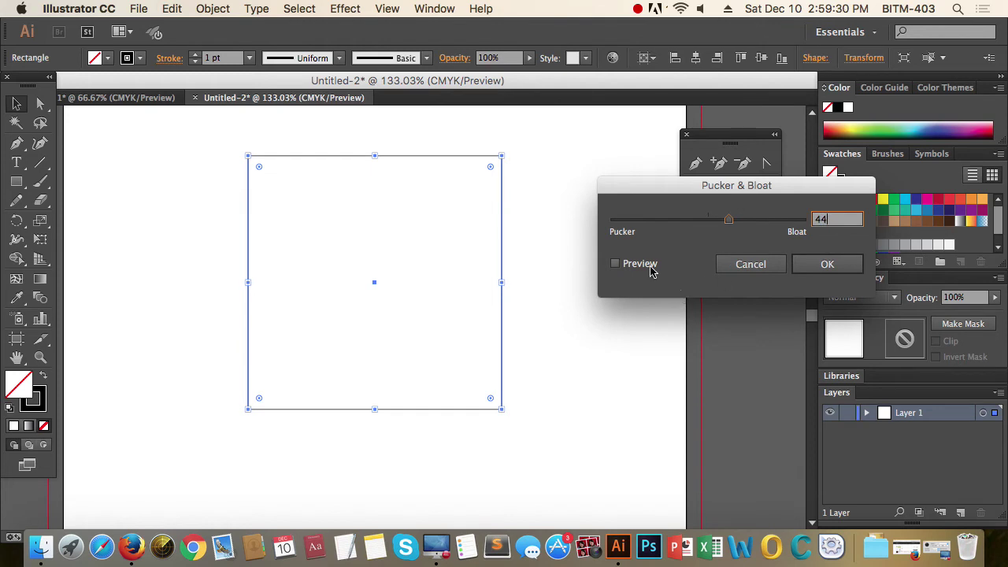
click(650, 269)
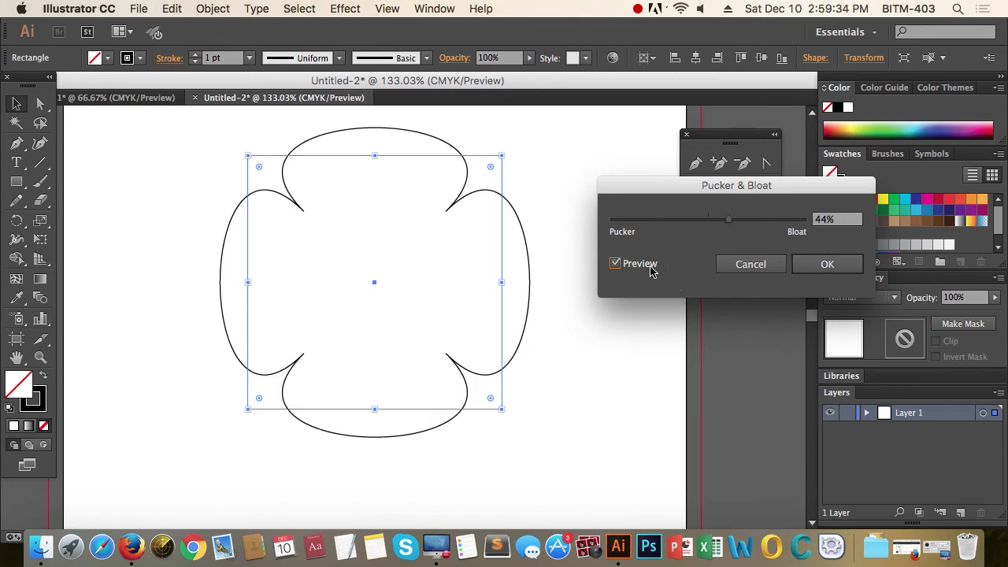
click(842, 266)
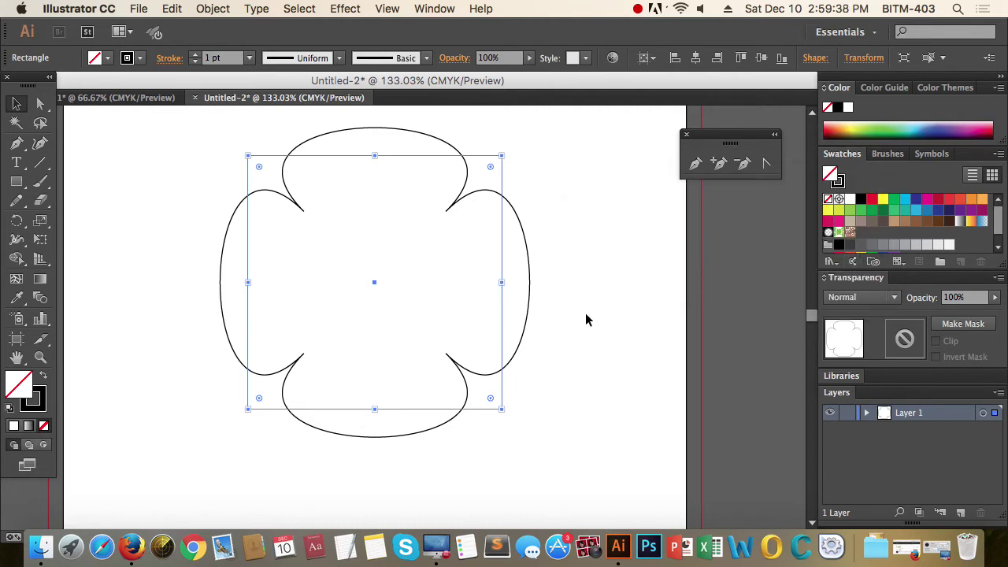
click(213, 8)
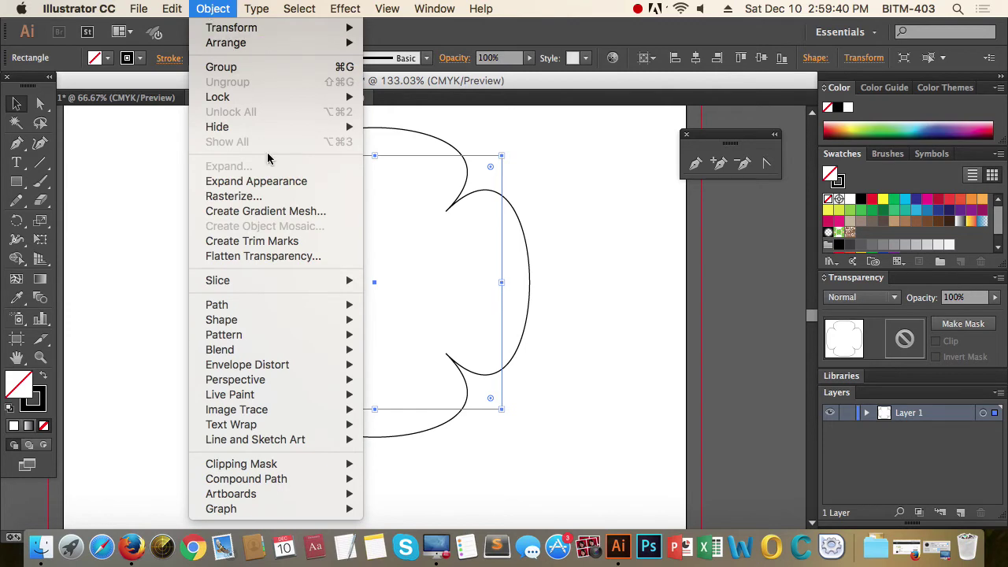
Expand the bloated square's appearance and convert the path into a guide.
click(277, 187)
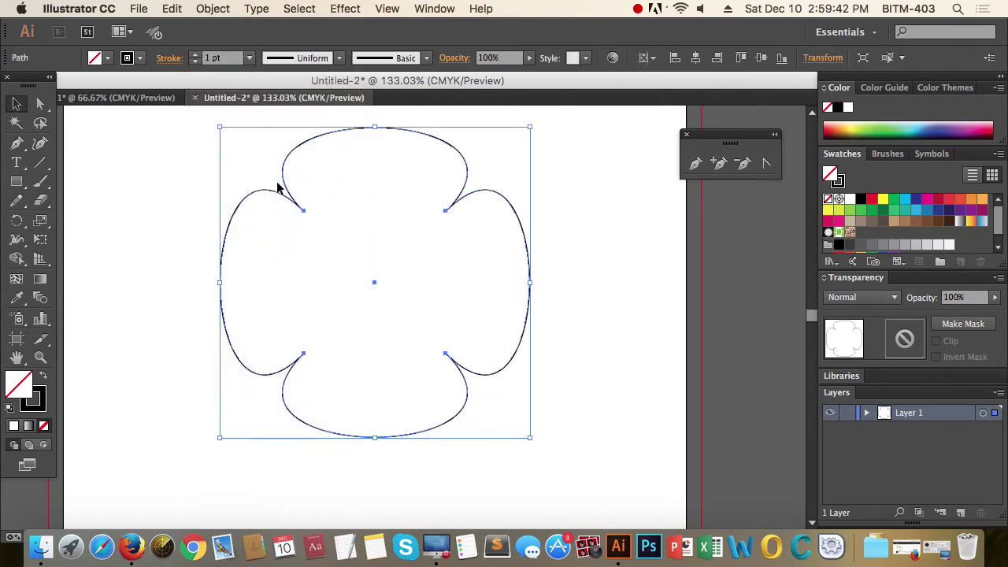
right_click(572, 256)
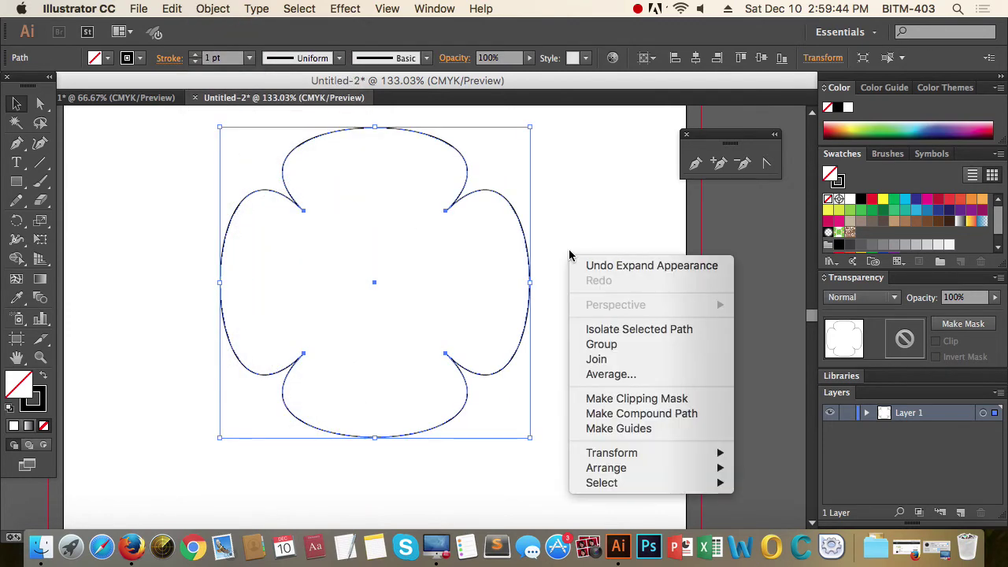
click(652, 429)
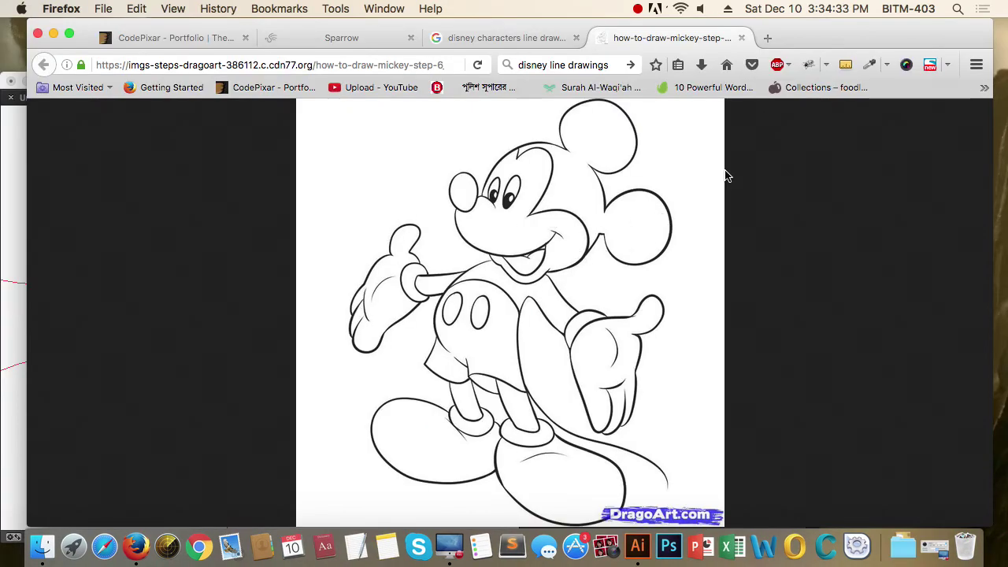
Open the full-size Mr Potato Head line drawing from the Disney line-drawing image results.
click(504, 41)
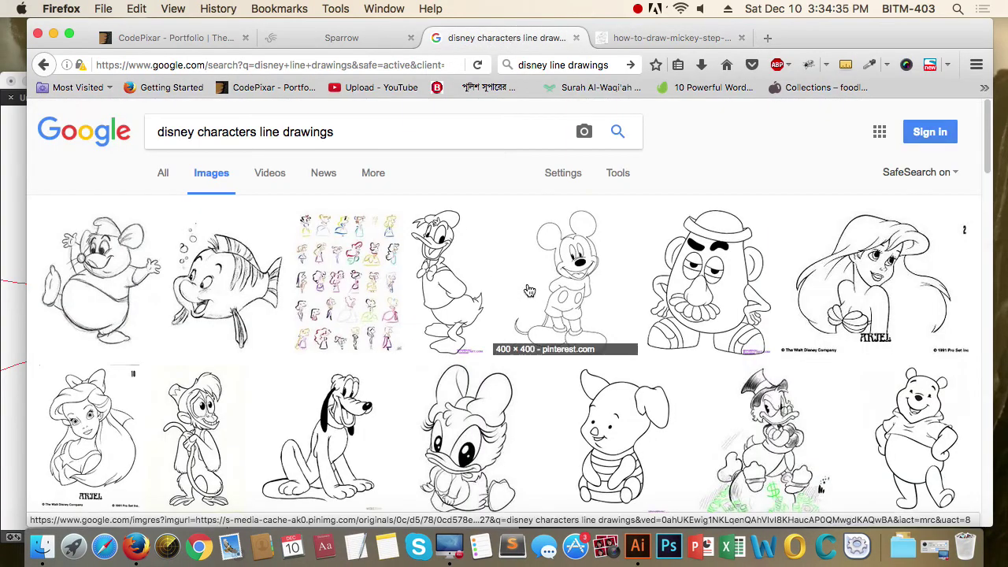
click(705, 287)
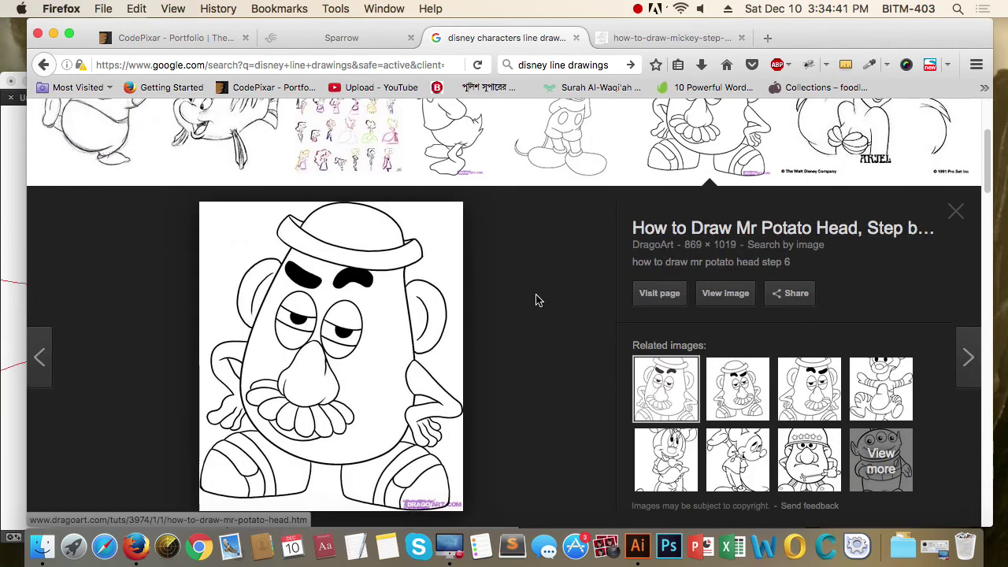
click(732, 297)
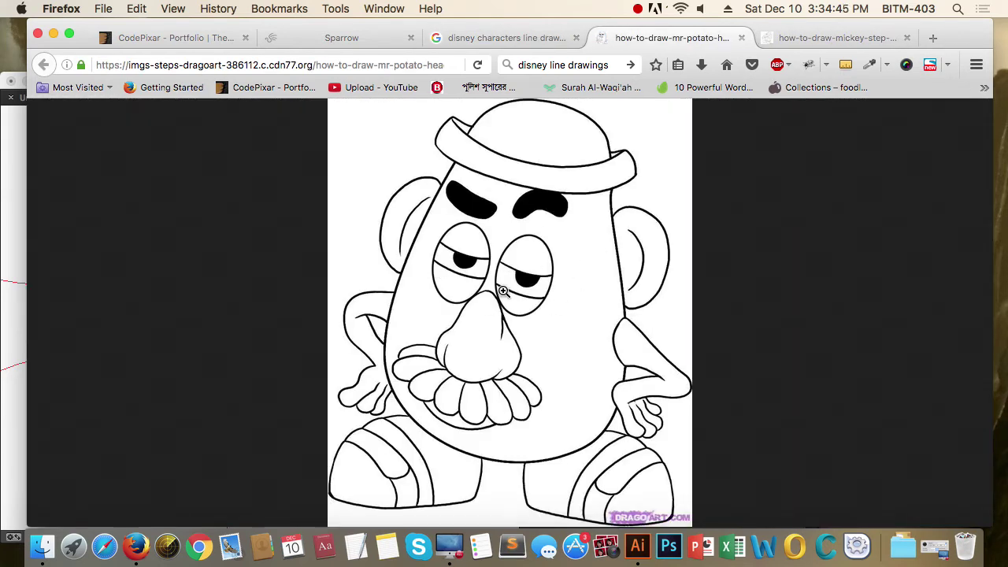
click(509, 255)
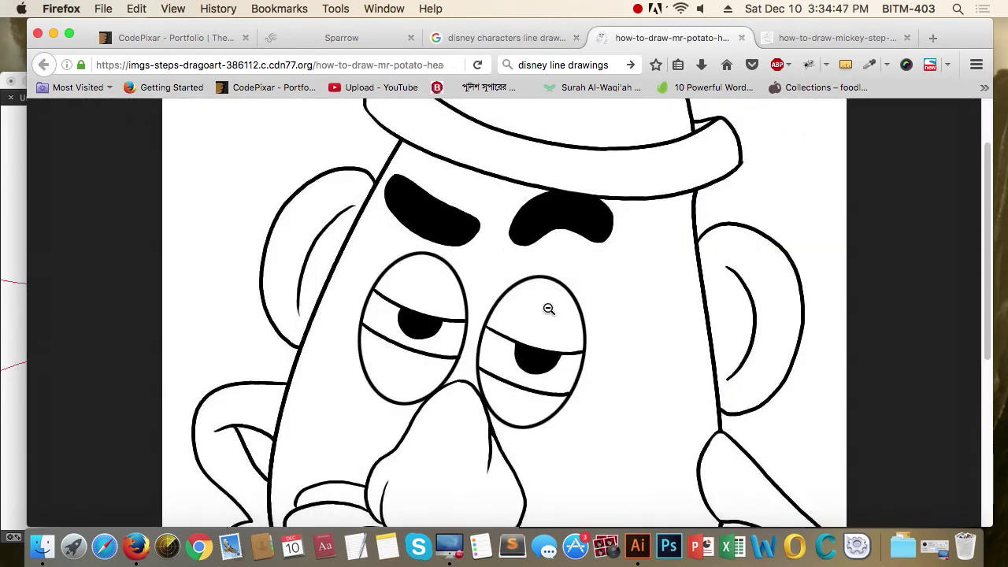
Copy the Mr Potato Head image from Firefox and return to Illustrator.
scroll(517, 360, down, 5)
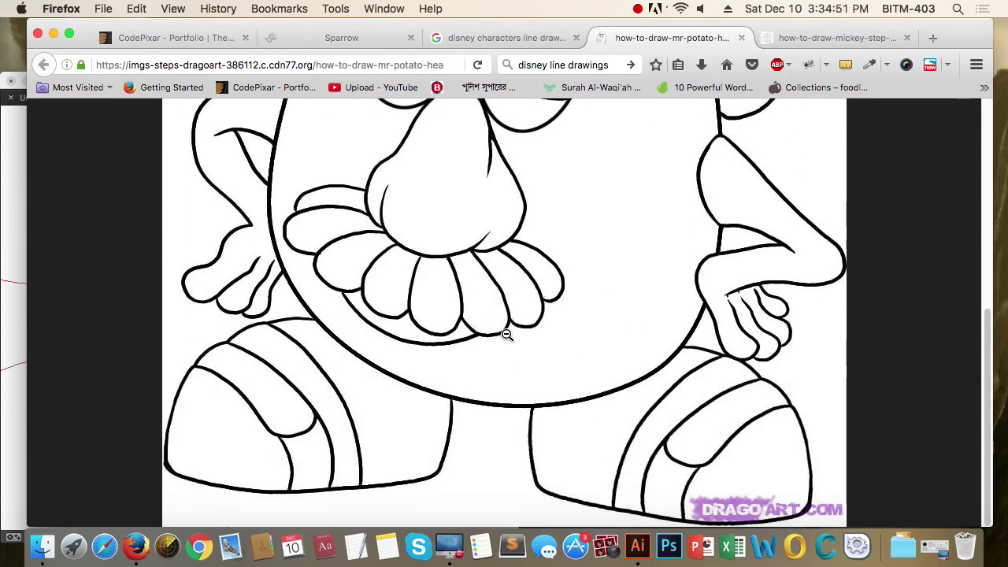
click(504, 265)
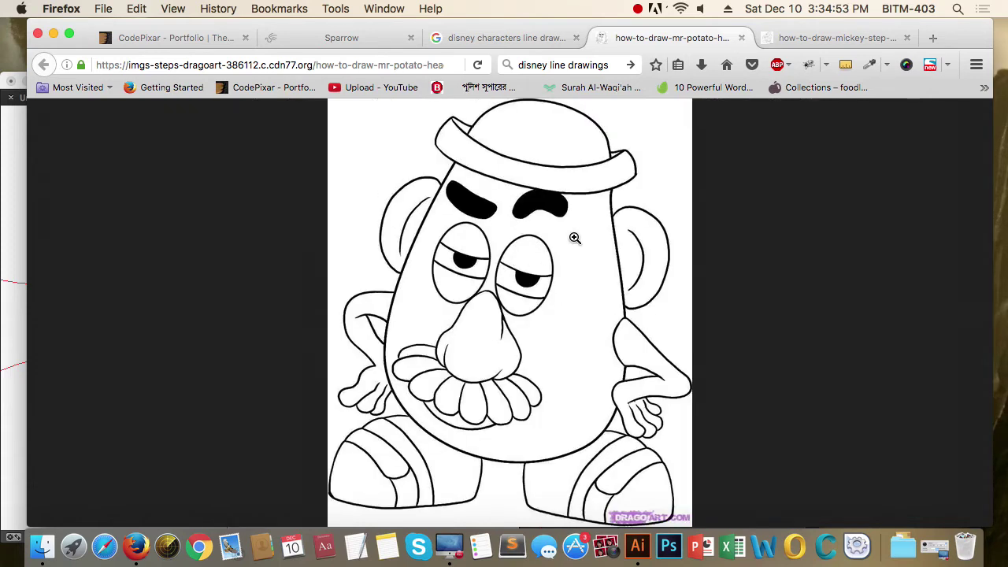
click(574, 238)
right_click(507, 262)
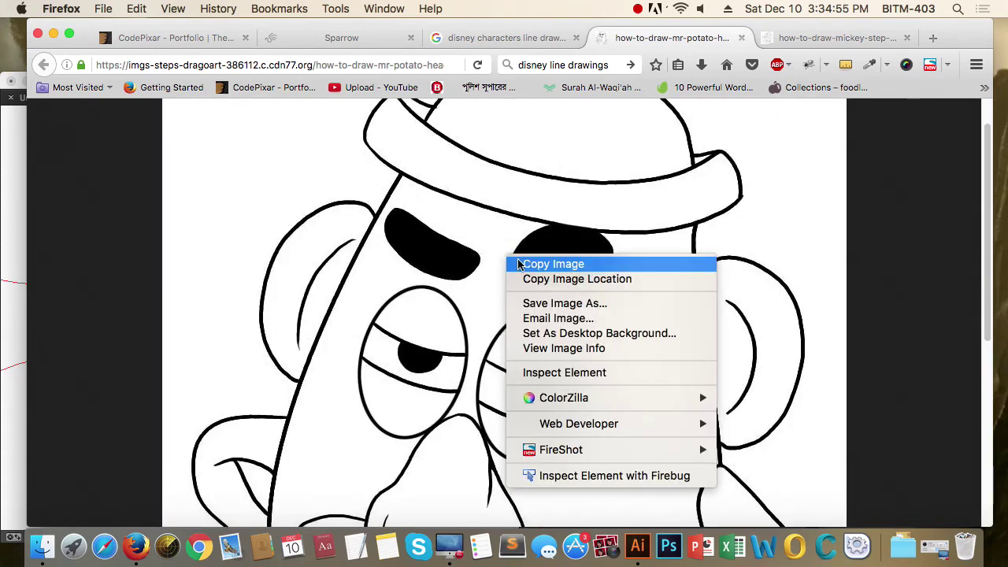
click(562, 265)
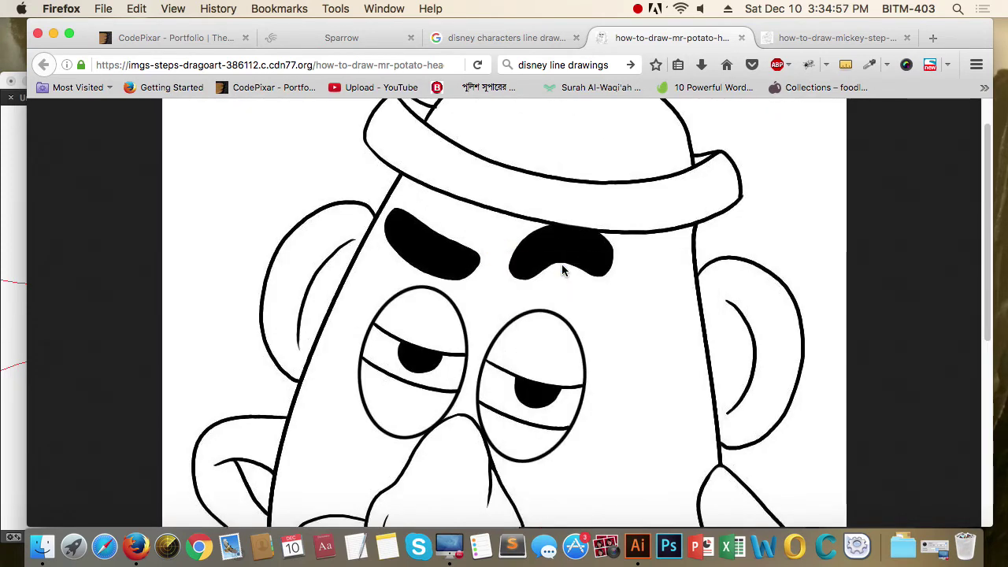
click(634, 556)
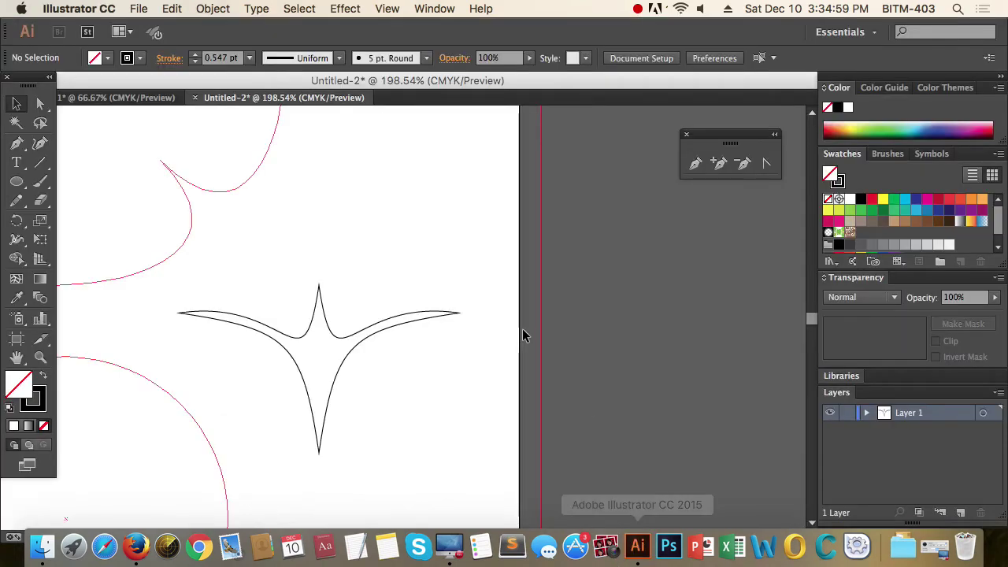
Create a new blank A4 document and paste the Mr Potato Head image into it.
key(super+n)
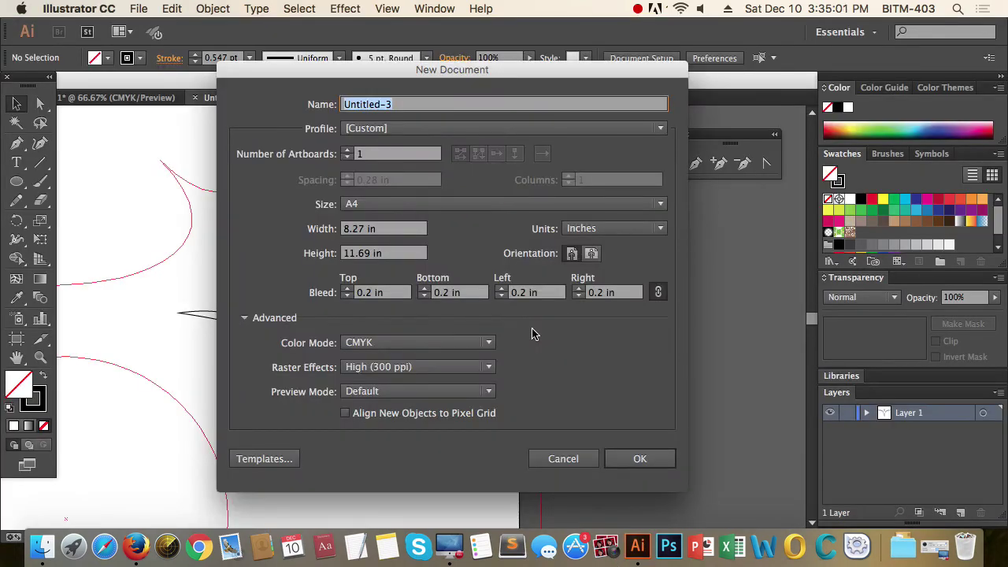
key(Return)
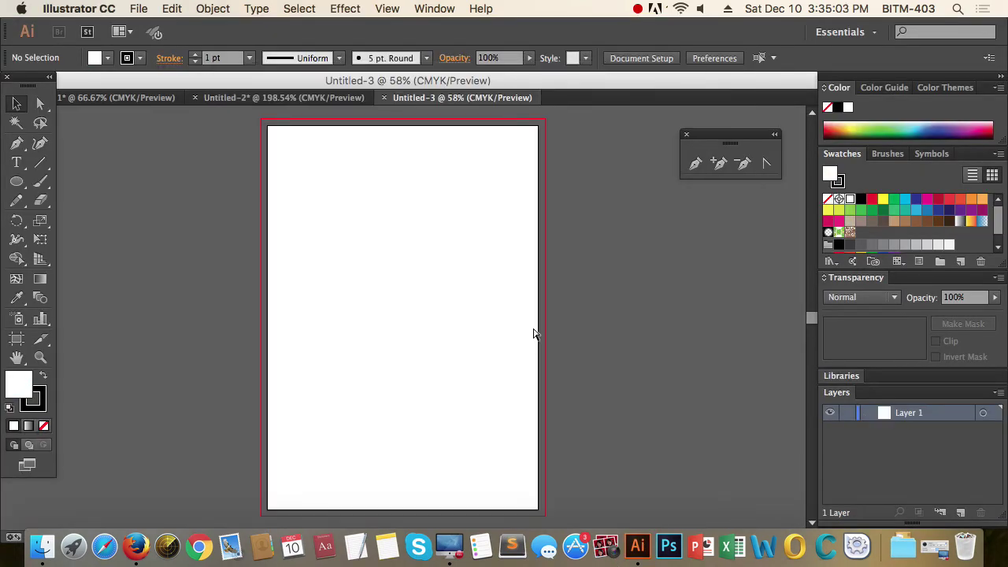
key(super+v)
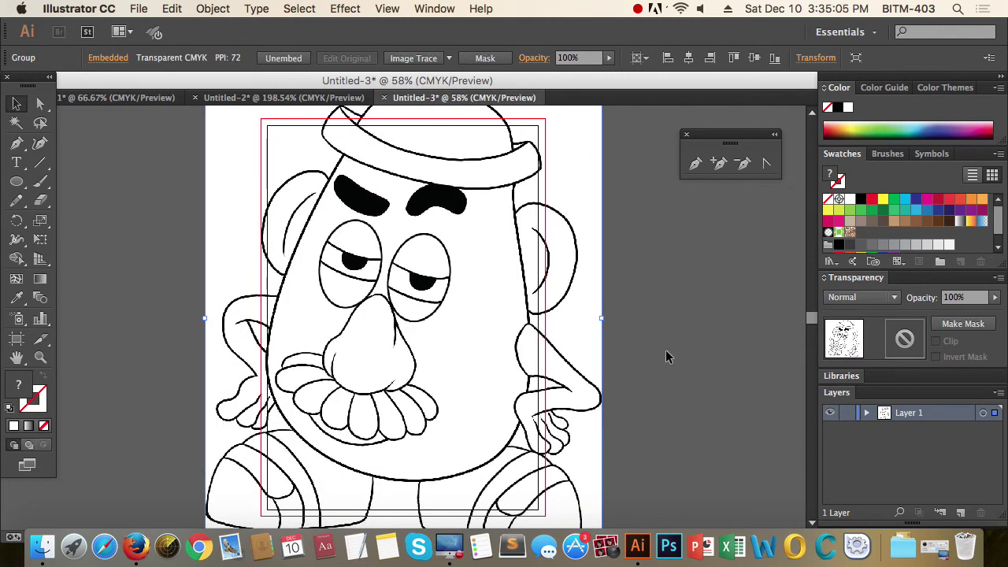
key(super+minus)
key(super+minus)
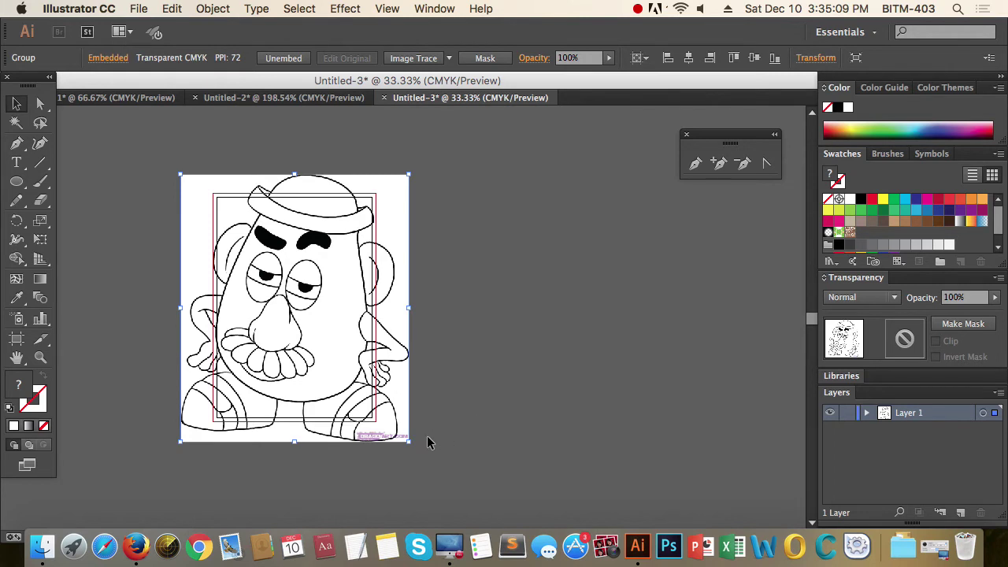
Scale the pasted image down to fit the artboard and lock it in place.
drag(407, 441, 363, 409)
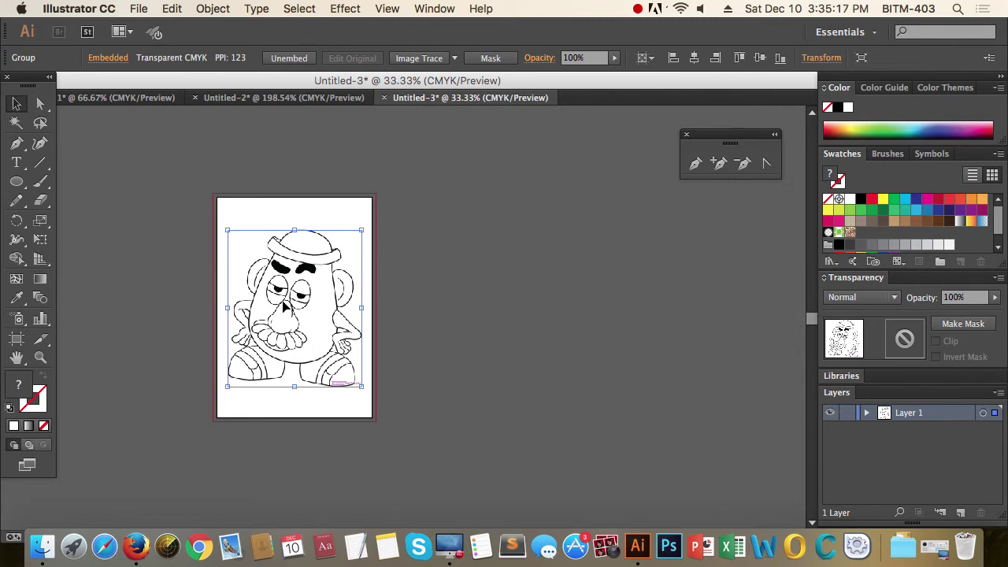
mouse_move(364, 388)
mouse_down()
mouse_move(320, 377)
mouse_move(341, 384)
mouse_up()
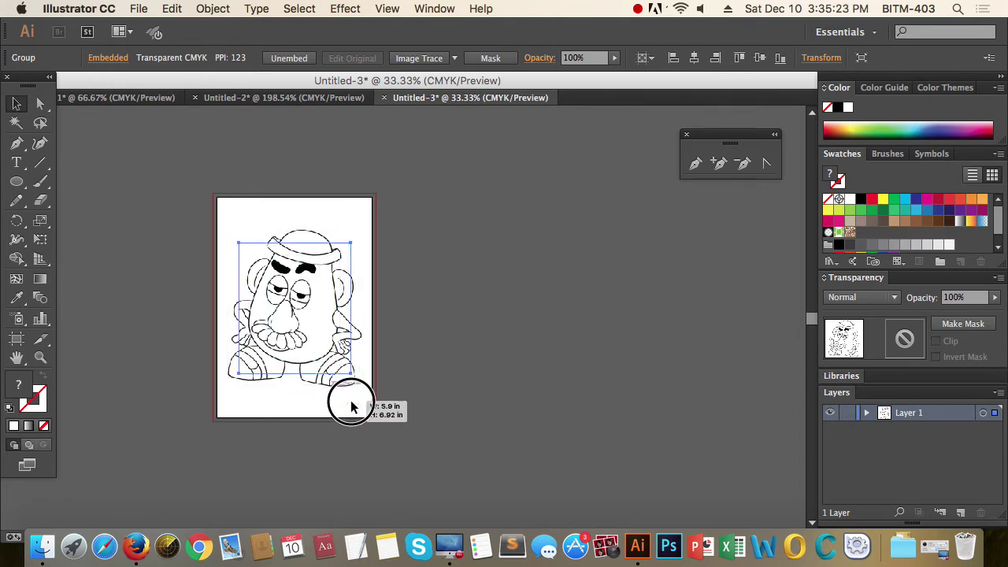
drag(341, 384, 349, 398)
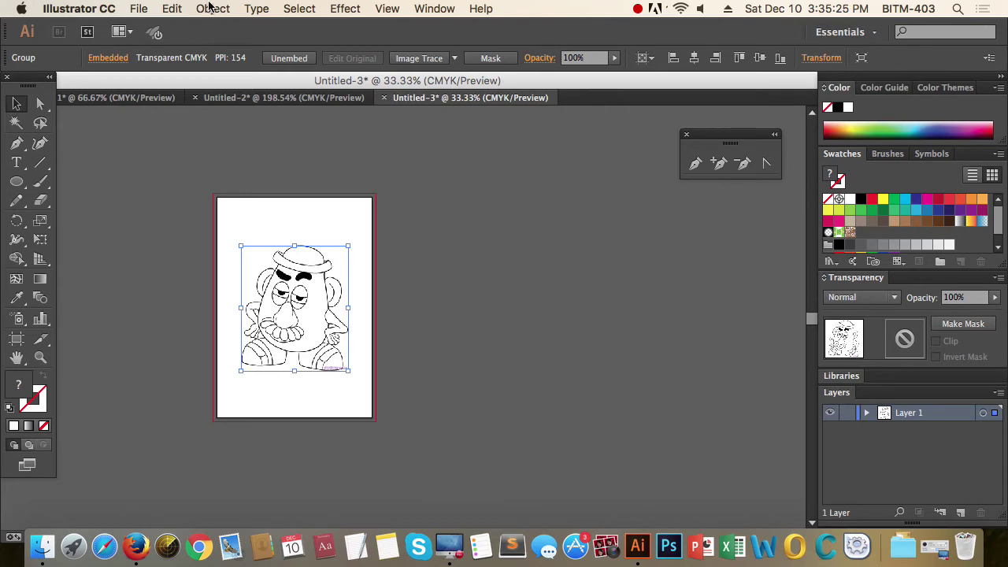
click(211, 8)
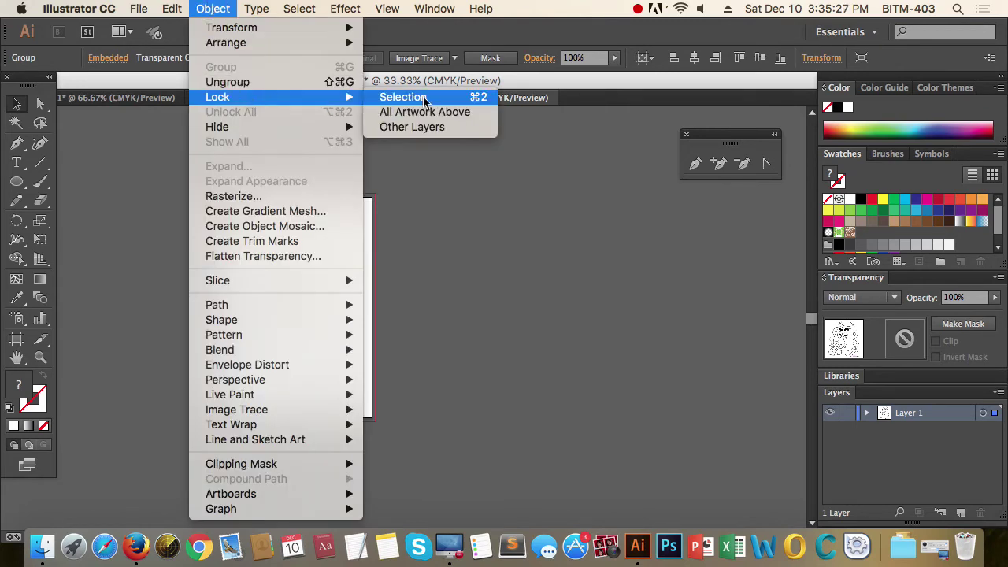
click(423, 97)
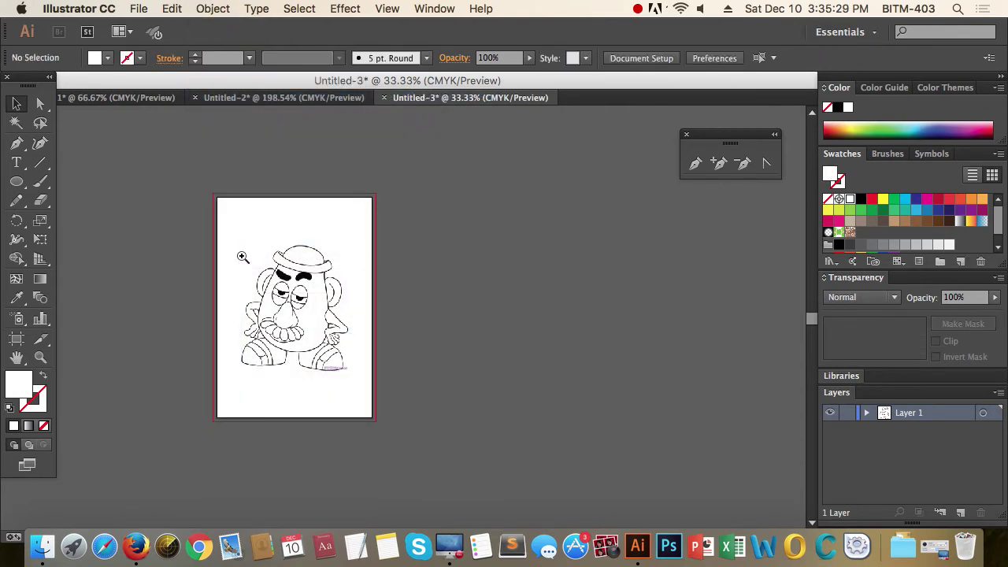
Zoom in on the hat, then zoom back out onto an empty part of the page.
drag(258, 243, 412, 315)
drag(233, 257, 371, 288)
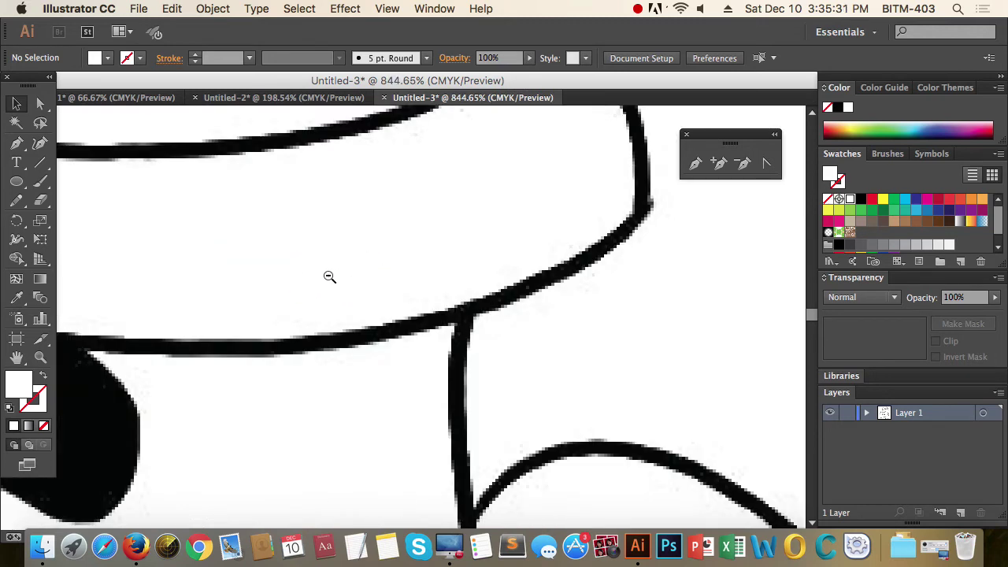
alt+click(329, 276)
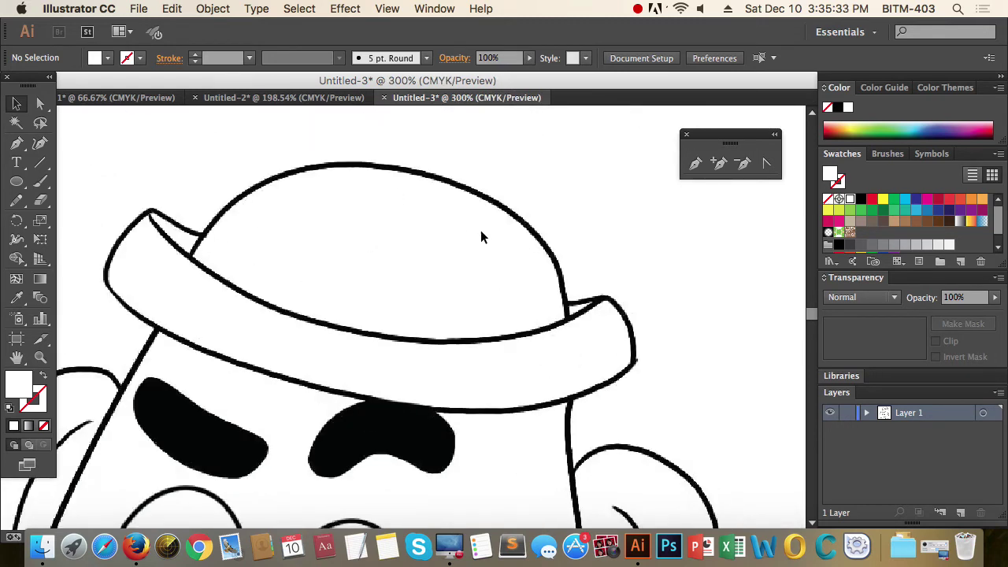
scroll(528, 349, down, 3)
alt+click(411, 246)
alt+click(411, 245)
alt+click(412, 246)
scroll(606, 341, down, 5)
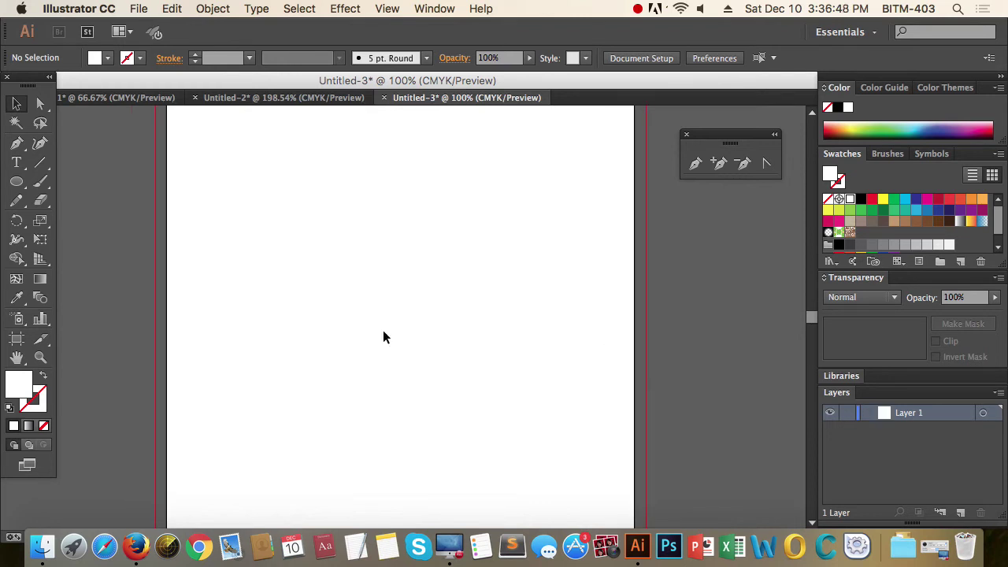
super+click(373, 213)
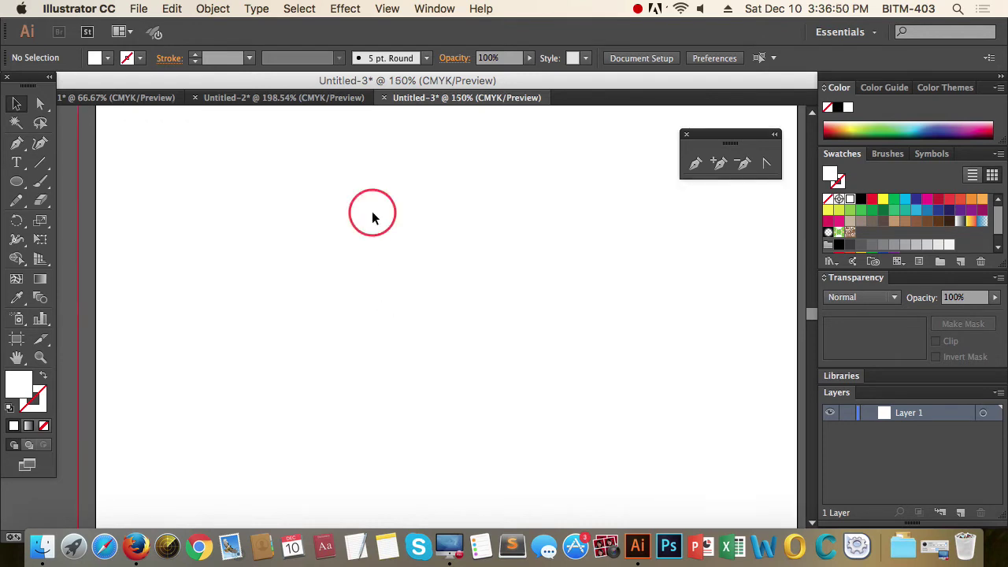
Pen-draw a six-point open zigzag path on a blank stretch of the page.
mouse_move(430, 212)
mouse_down()
mouse_move(480, 344)
mouse_move(454, 288)
mouse_up()
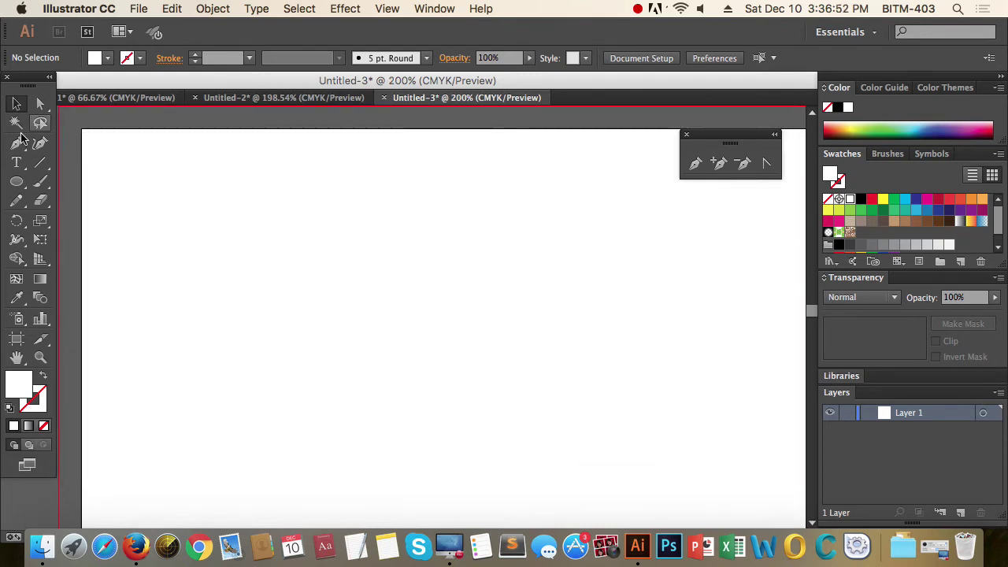
click(16, 142)
click(384, 310)
click(302, 427)
click(526, 456)
click(503, 373)
click(601, 286)
click(503, 280)
Give the zigzag path a black stroke and no fill.
click(16, 103)
click(9, 407)
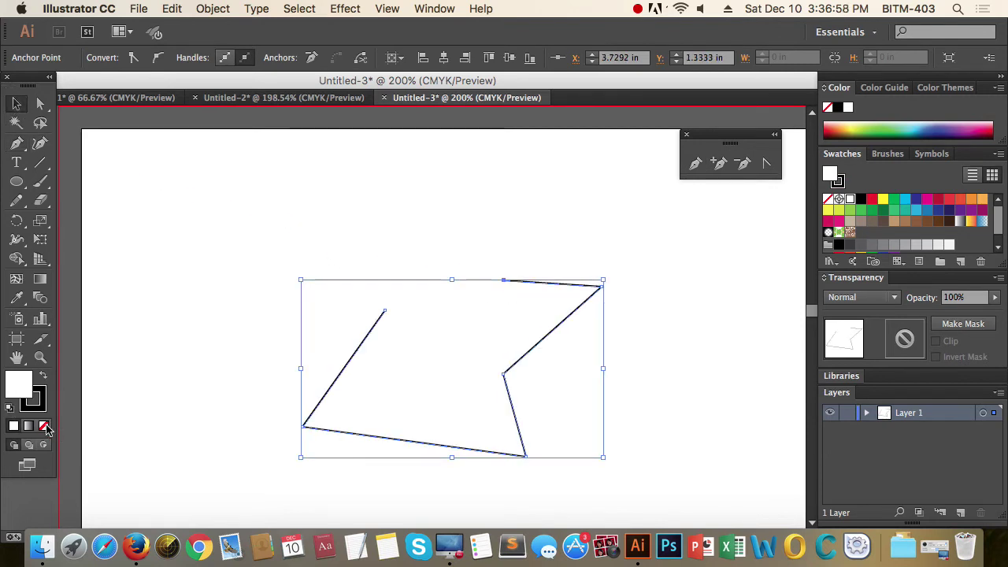
click(43, 425)
click(154, 355)
Move the upper-left end anchor down beside the other loose end and nudge it closer.
key(a)
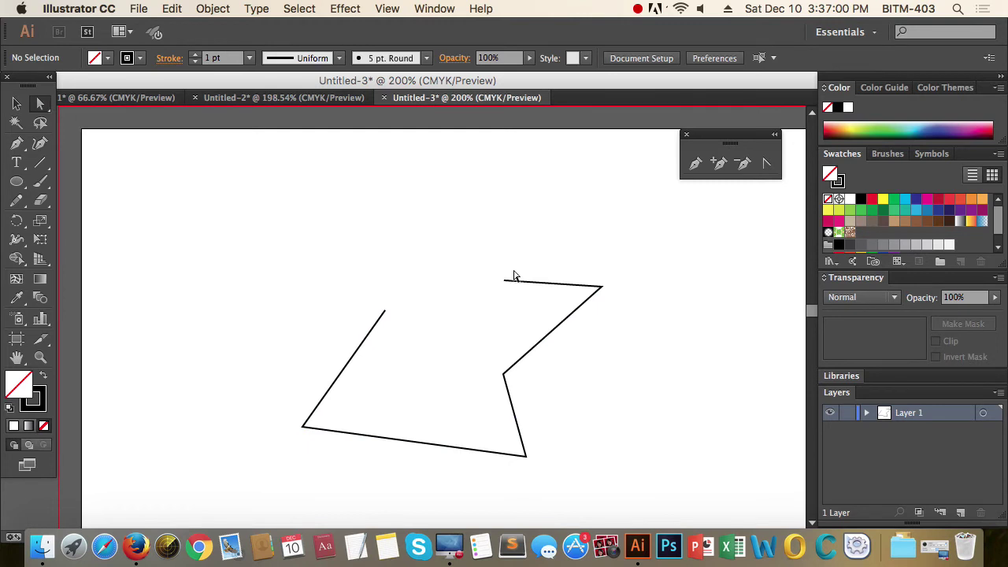
drag(503, 280, 386, 318)
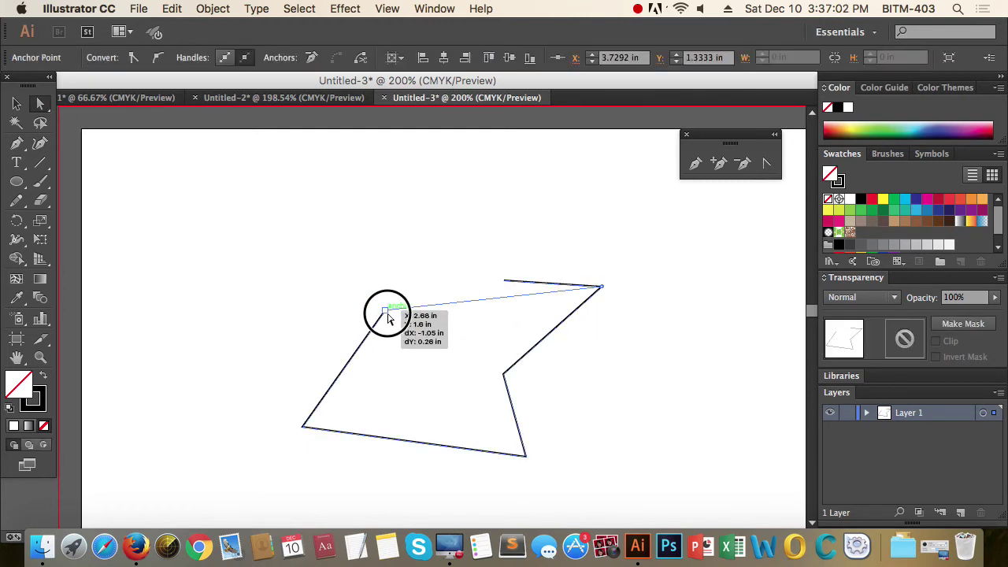
click(434, 349)
click(386, 311)
key(z)
drag(342, 283, 485, 380)
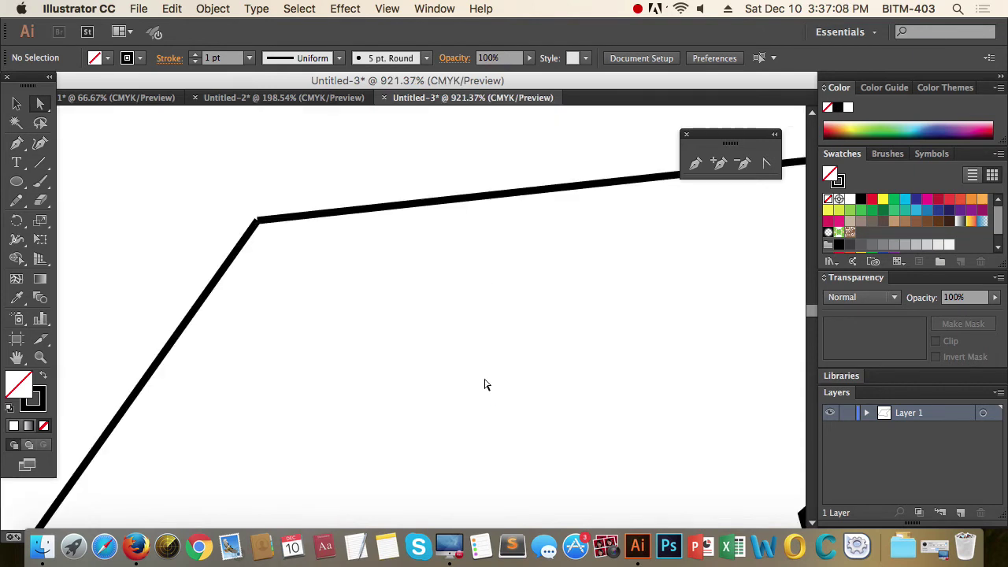
drag(231, 191, 293, 226)
mouse_move(225, 192)
mouse_down()
mouse_move(272, 228)
mouse_move(281, 203)
mouse_move(202, 191)
mouse_move(232, 250)
mouse_up()
click(241, 203)
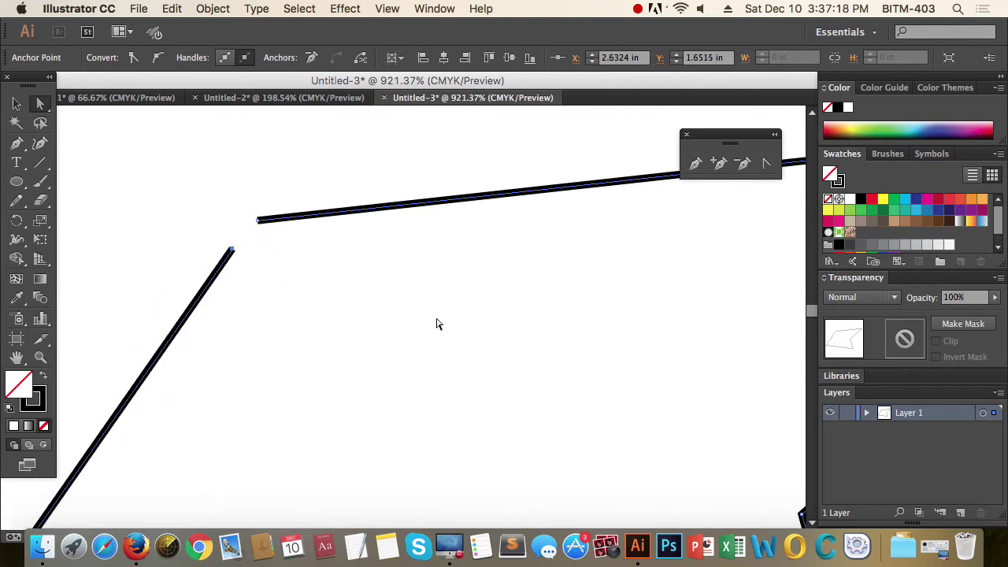
Try connecting the two loose ends with a Pen segment, then undo it.
click(695, 163)
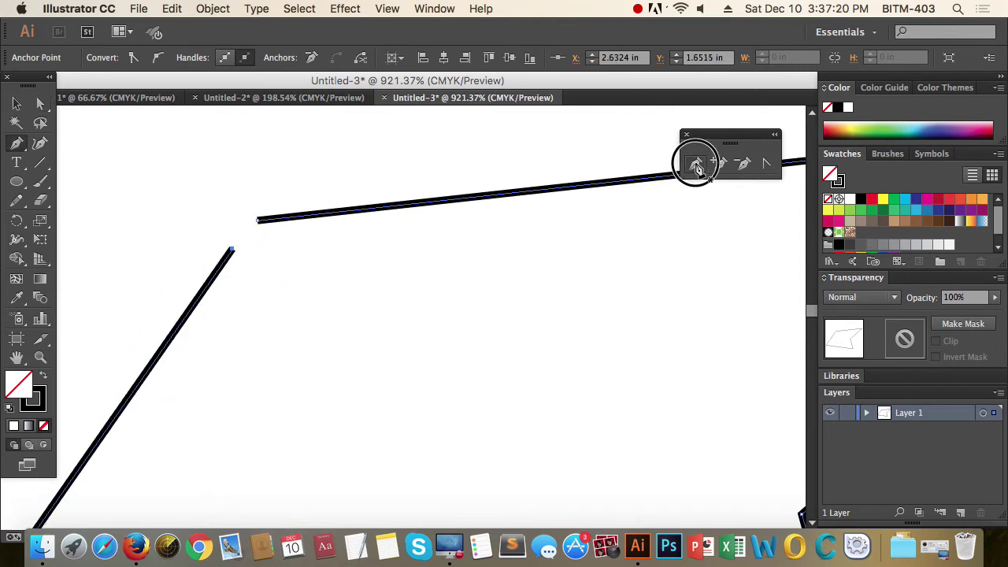
click(231, 250)
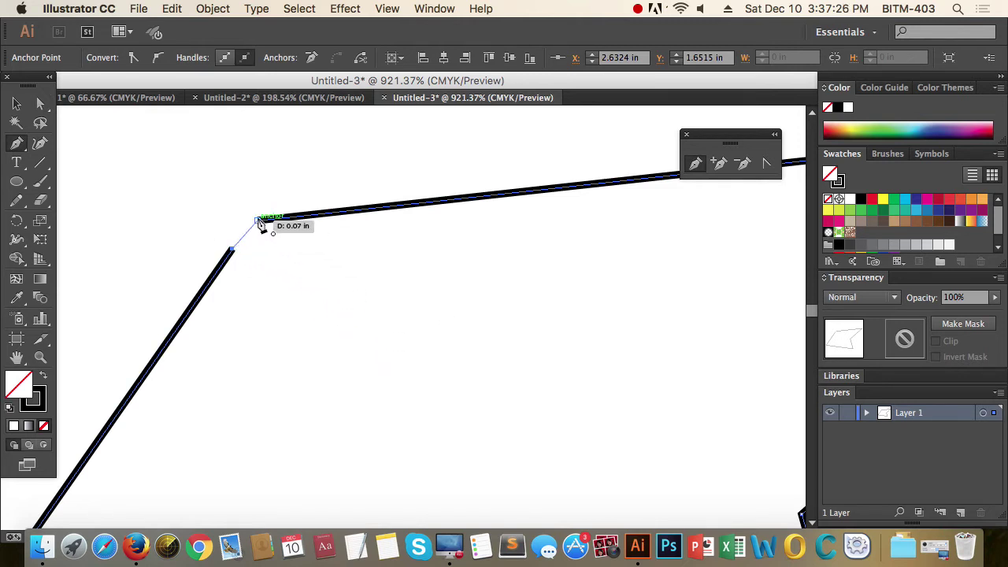
click(258, 219)
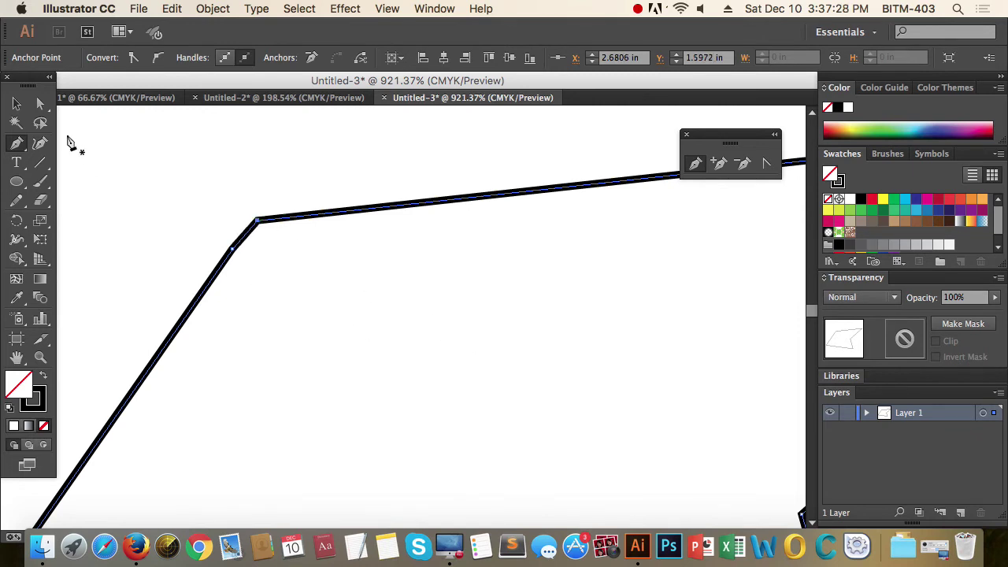
click(17, 103)
click(492, 360)
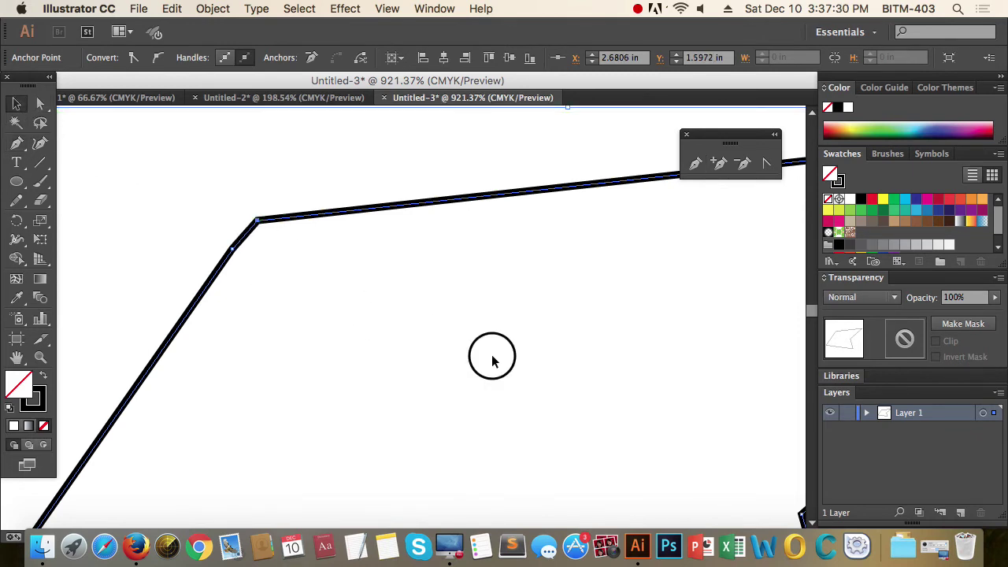
key(ctrl+z)
Marquee-select both loose end anchors with Direct Selection.
click(434, 337)
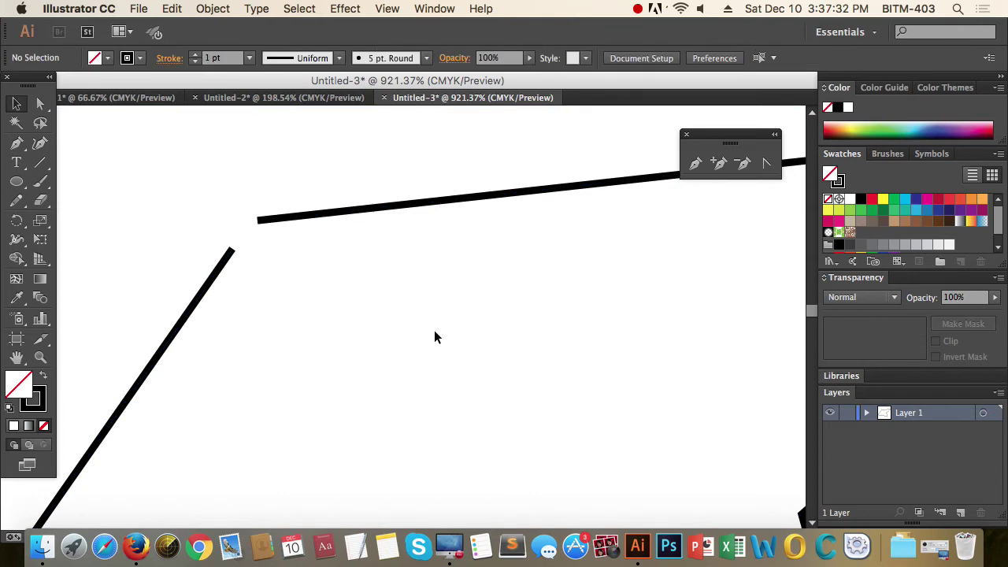
key(a)
drag(197, 186, 276, 278)
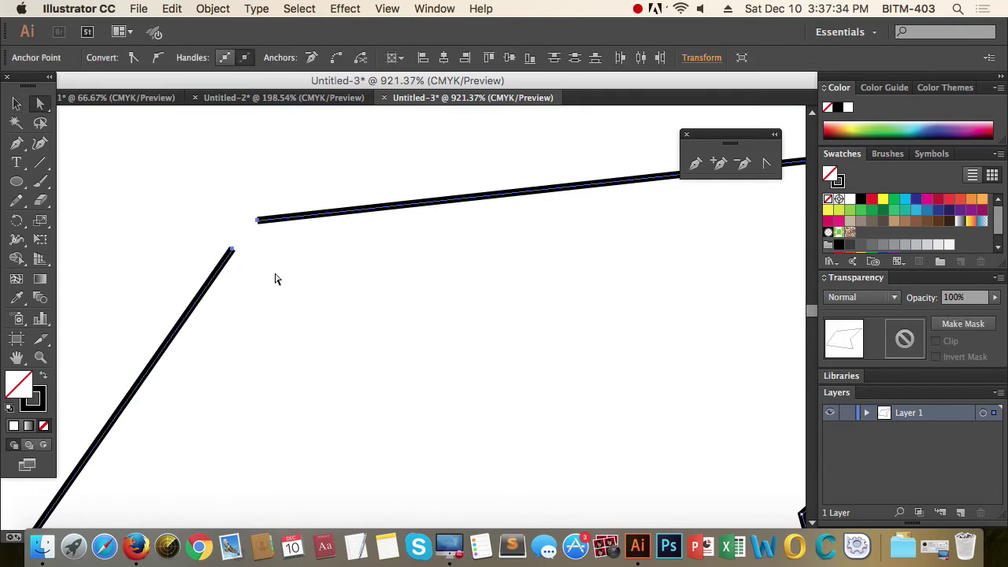
drag(164, 175, 279, 309)
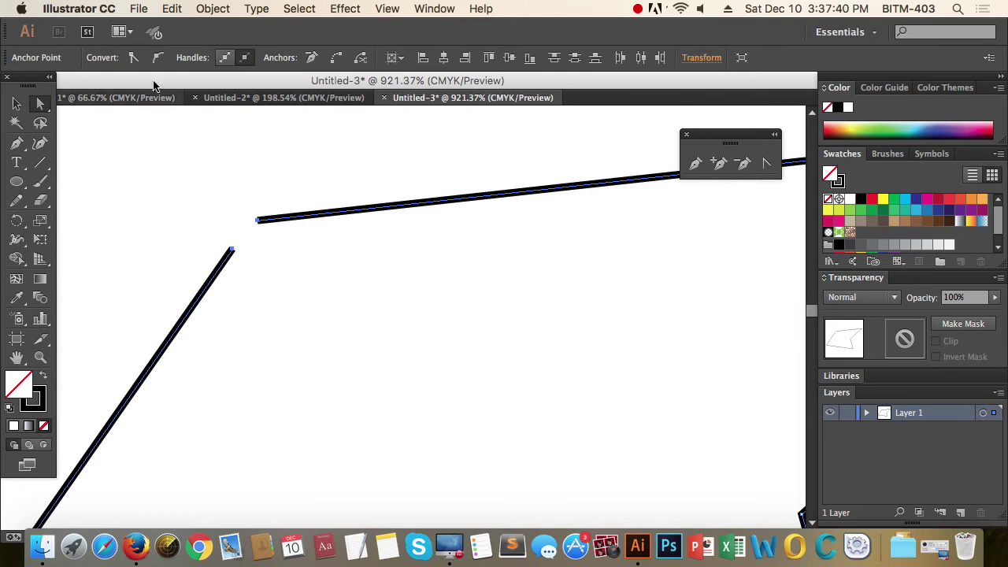
Join the two selected end anchors using Object > Path > Join.
click(208, 8)
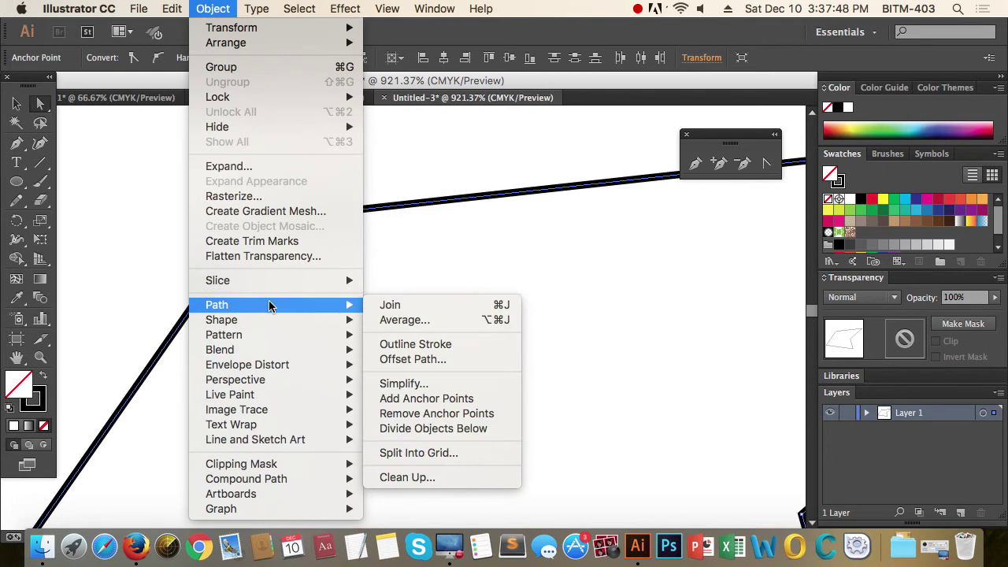
mouse_move(216, 305)
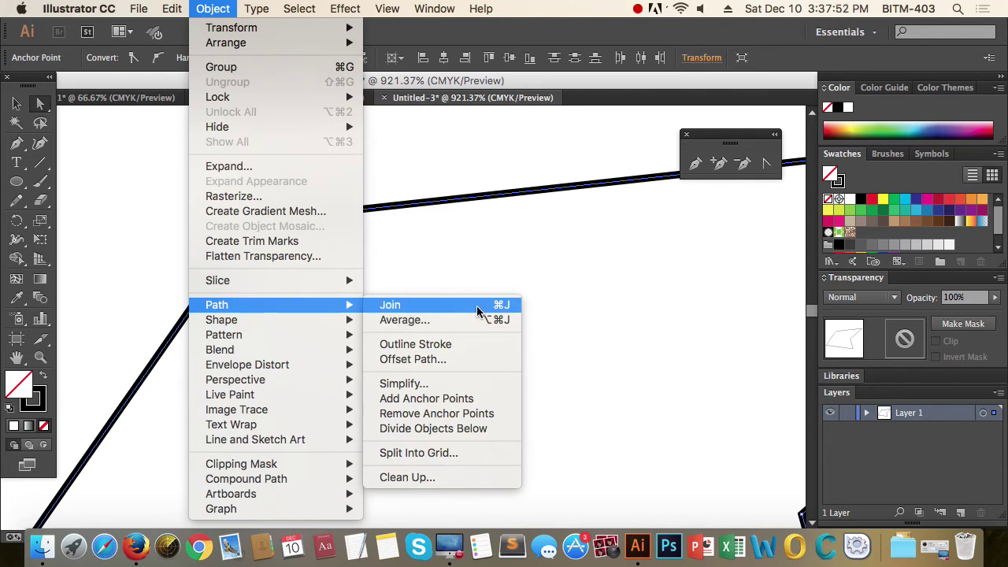
click(477, 311)
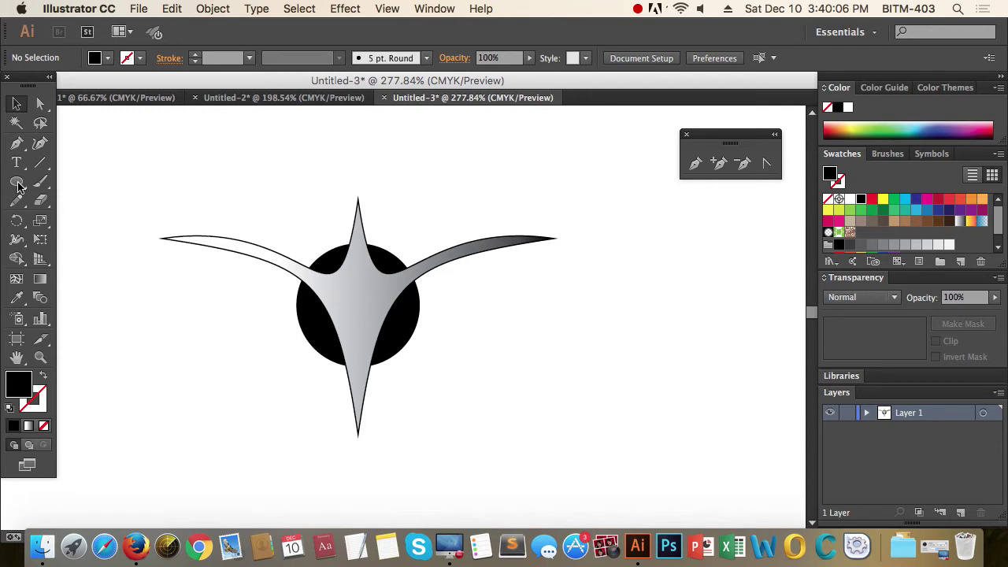
Close the pen tools palette and tear off the Rotate/Reflect tools into a floating palette.
click(686, 134)
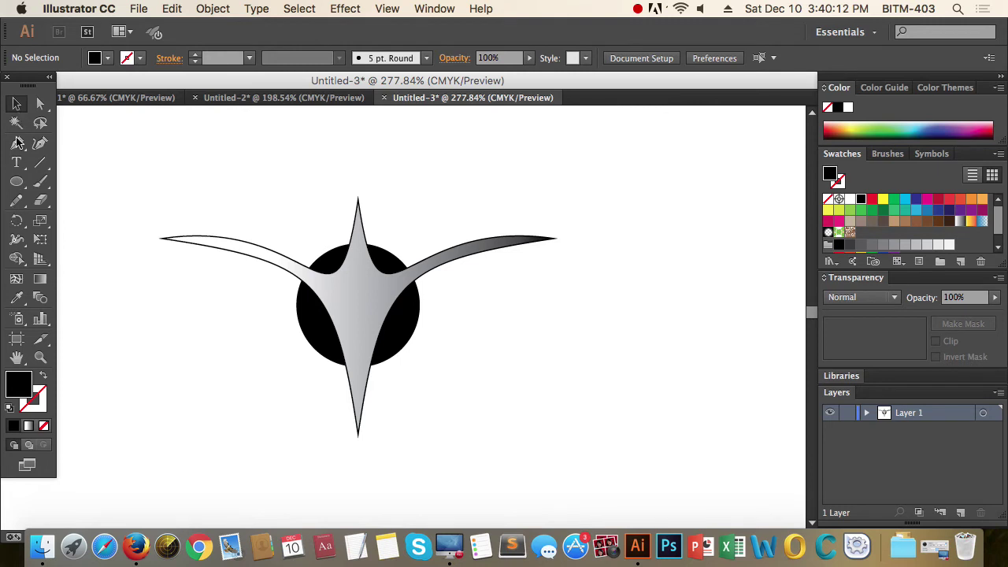
click(16, 225)
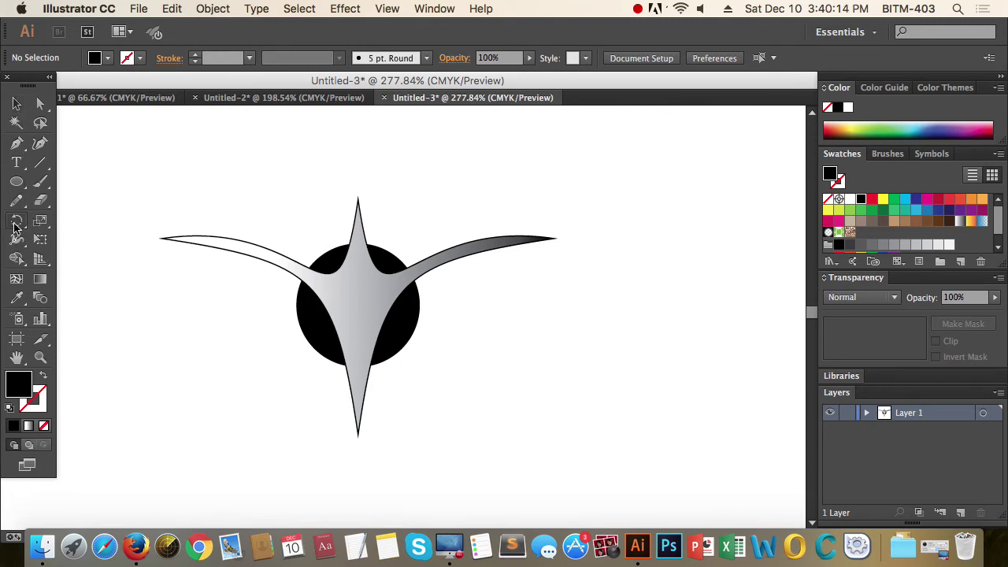
drag(17, 224, 152, 228)
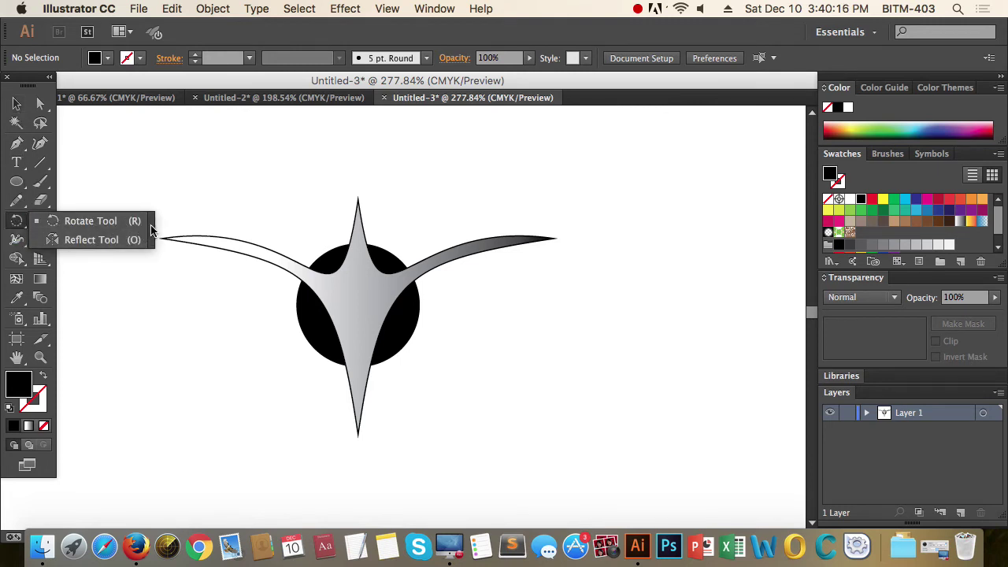
mouse_move(47, 230)
mouse_down()
mouse_move(497, 228)
mouse_move(712, 173)
mouse_up()
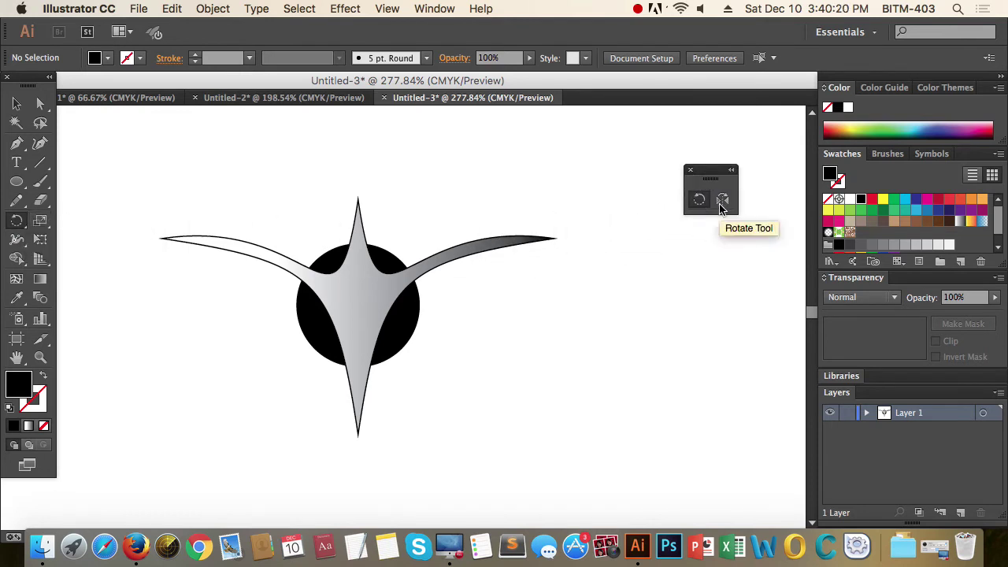
click(723, 203)
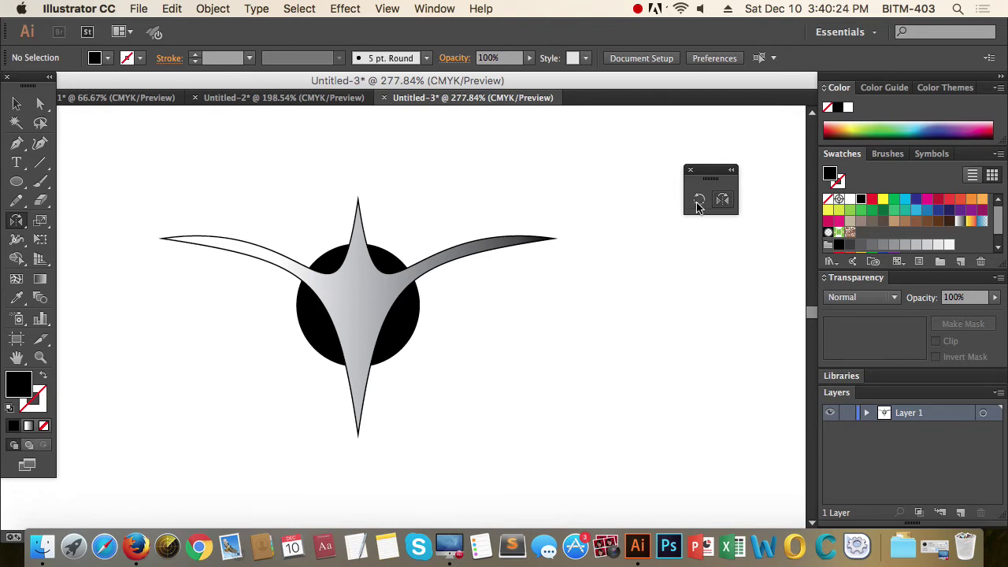
Drag the winged artwork group off the right side of the page.
key(v)
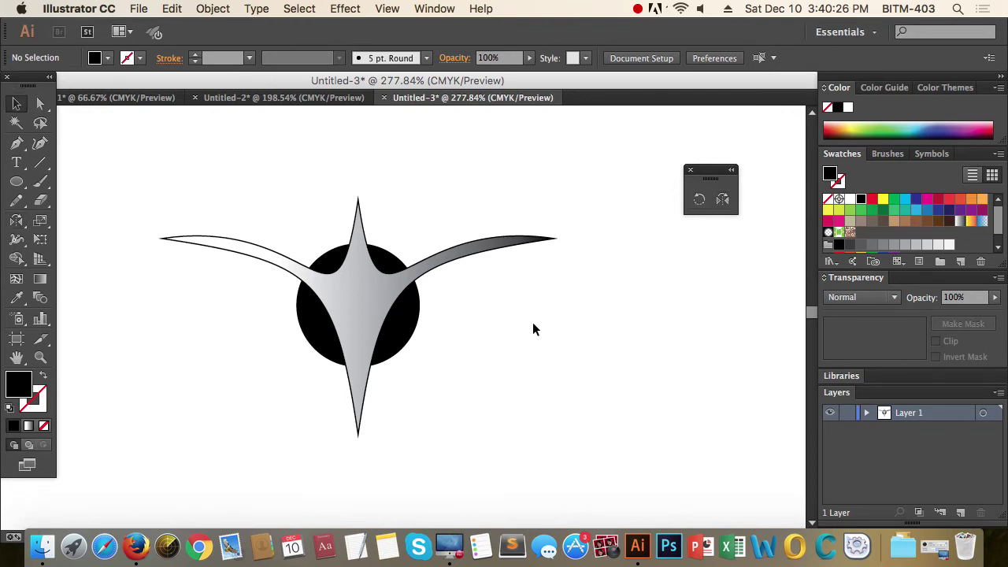
alt+super+click(406, 292)
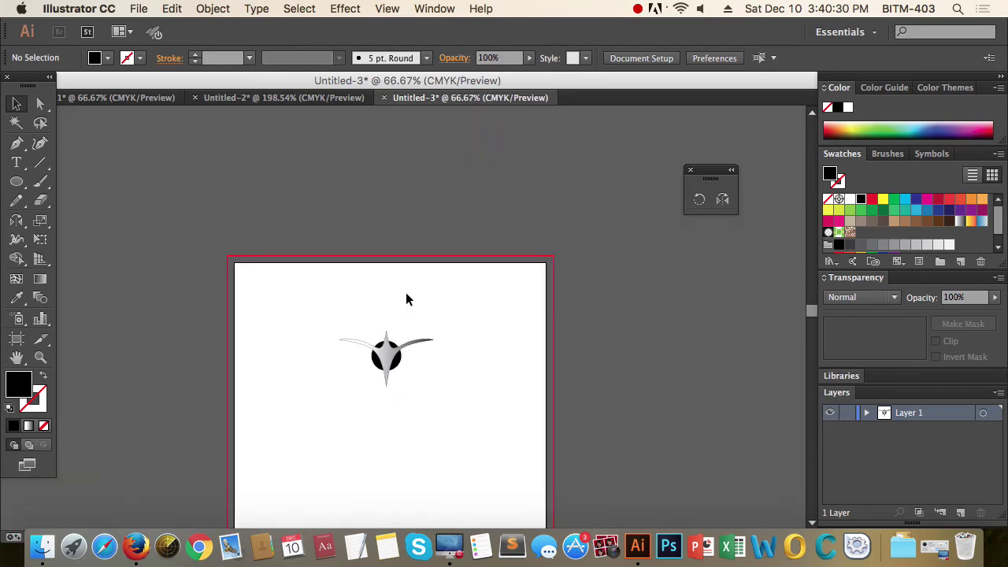
super+click(420, 412)
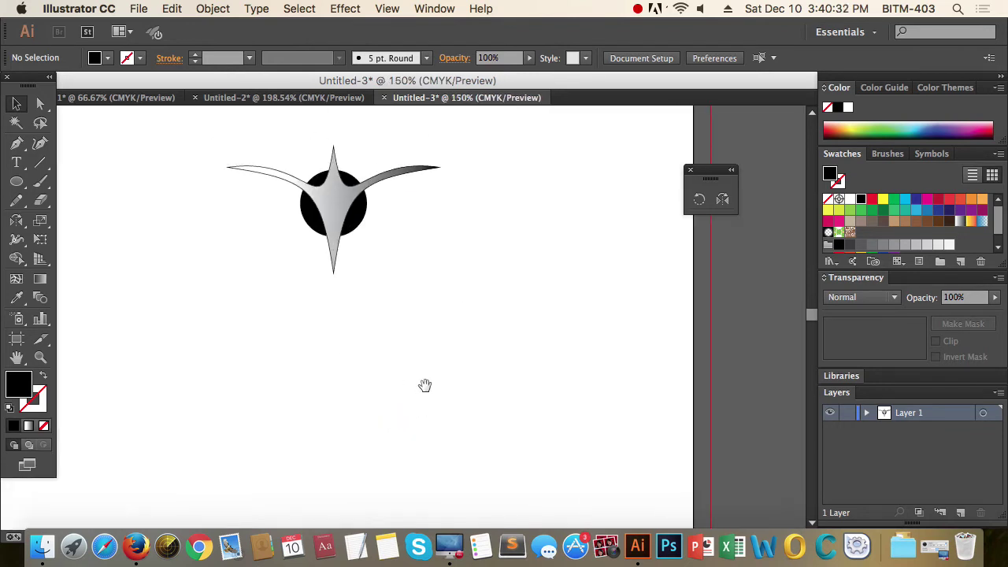
drag(169, 155, 513, 389)
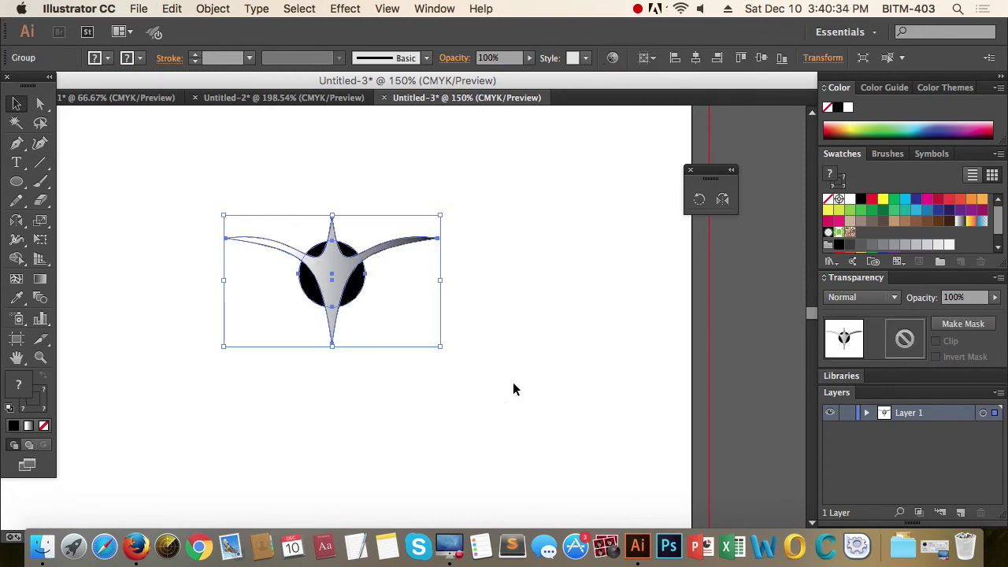
click(376, 316)
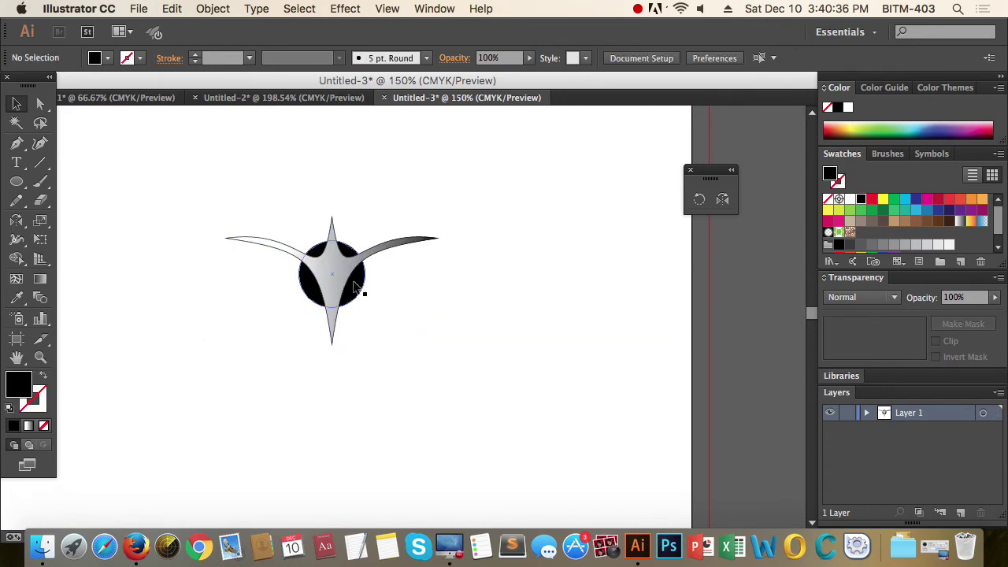
drag(328, 270, 777, 354)
drag(712, 334, 776, 315)
click(684, 321)
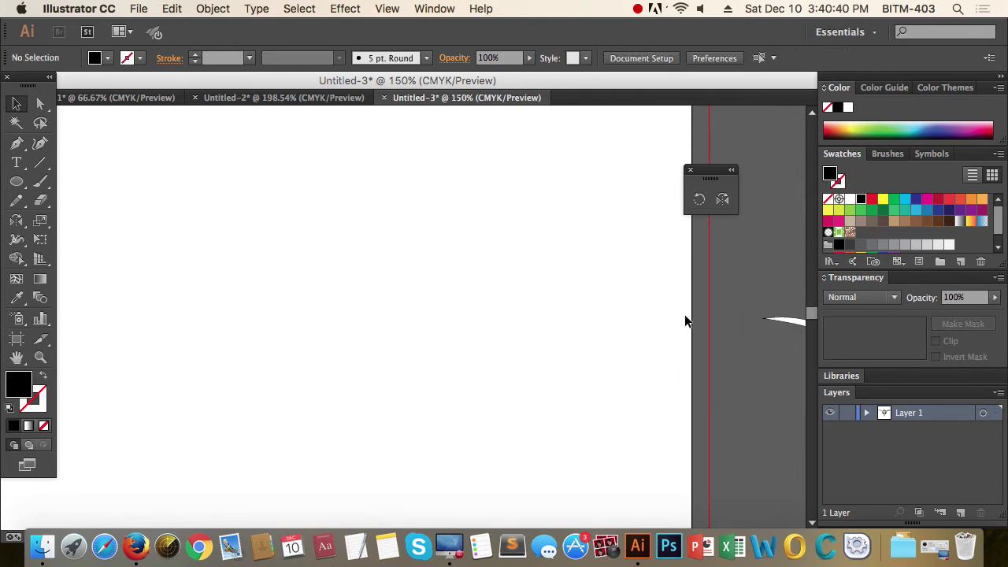
Pen-draw a black triangular wedge with one inward-curving edge.
click(18, 145)
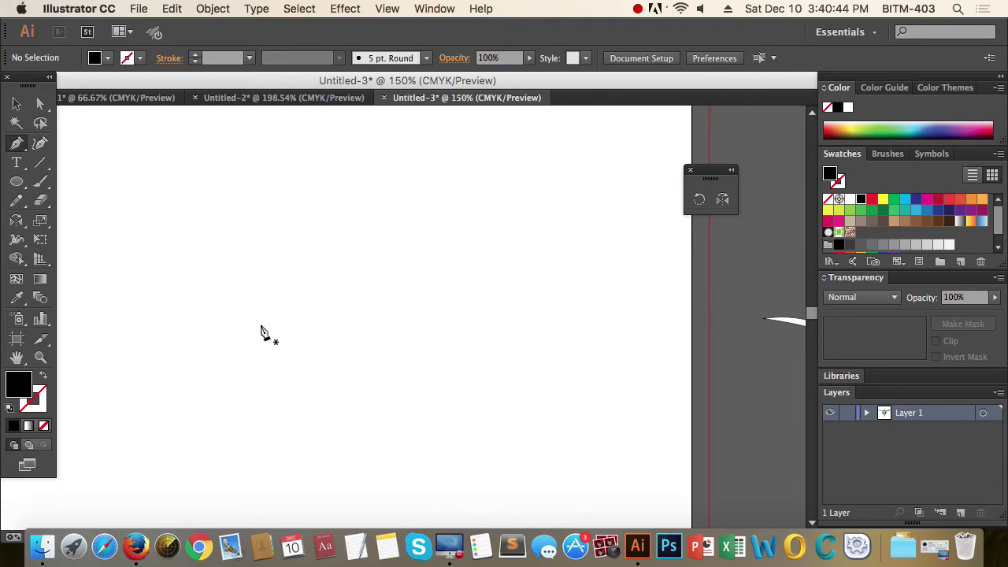
click(197, 257)
drag(274, 333, 285, 418)
click(273, 332)
click(272, 236)
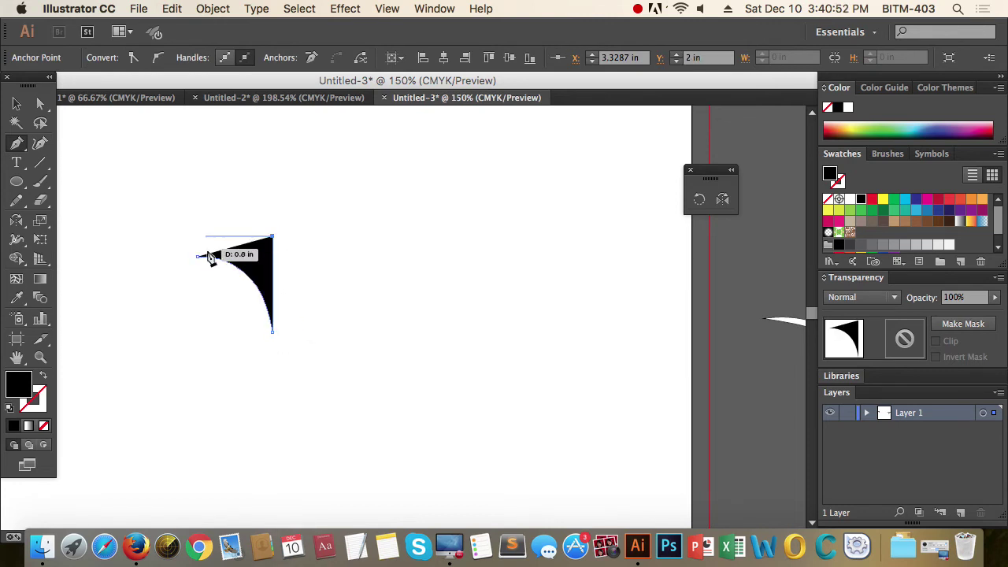
drag(209, 258, 210, 255)
Select the curved wedge shape and delete it.
click(16, 103)
click(337, 224)
drag(328, 245, 214, 297)
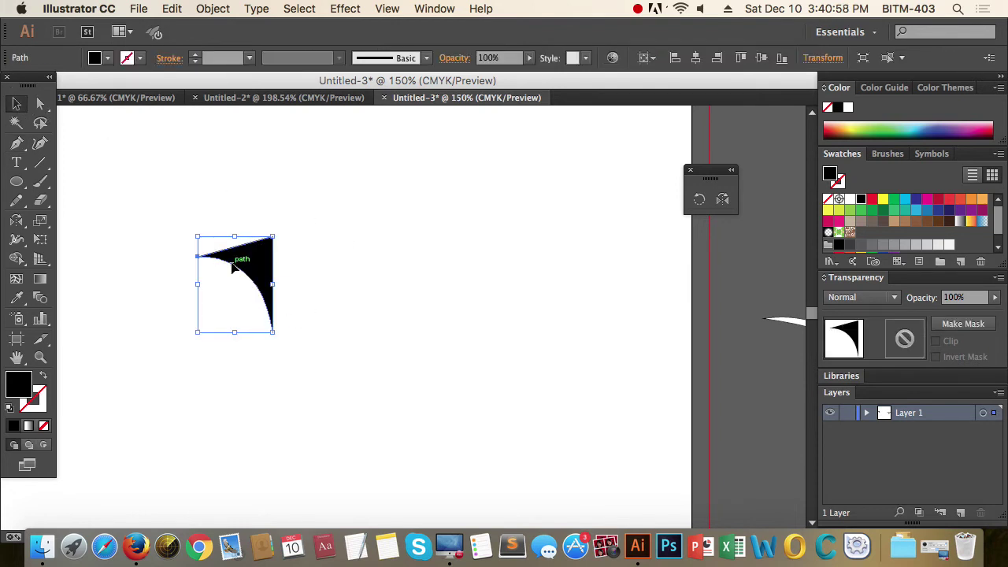
click(378, 275)
drag(236, 274, 195, 277)
key(Delete)
Pen-draw a straight-edged bracket with top bar, upright stem and widened left foot.
key(p)
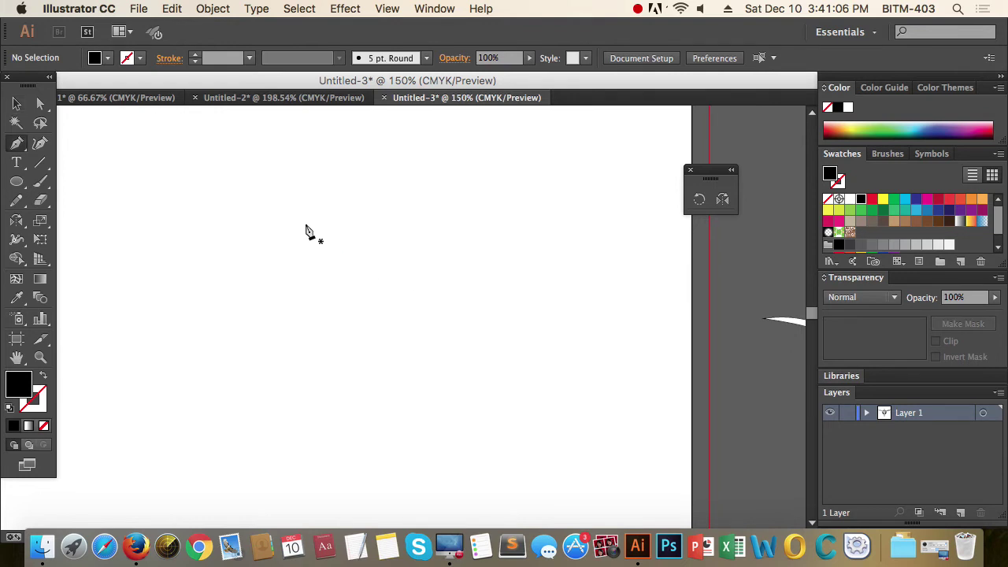
click(289, 188)
click(259, 187)
click(259, 208)
click(292, 207)
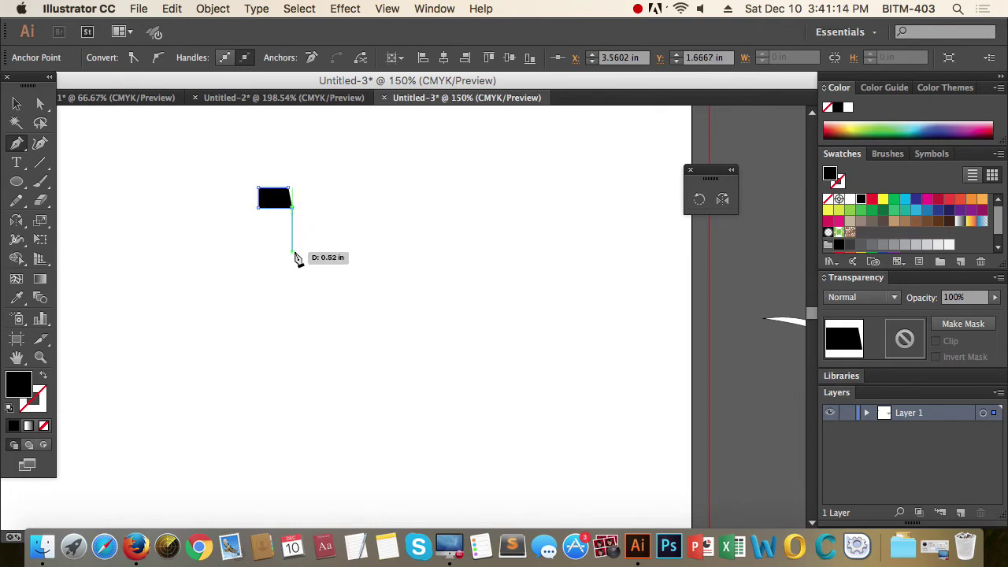
click(292, 308)
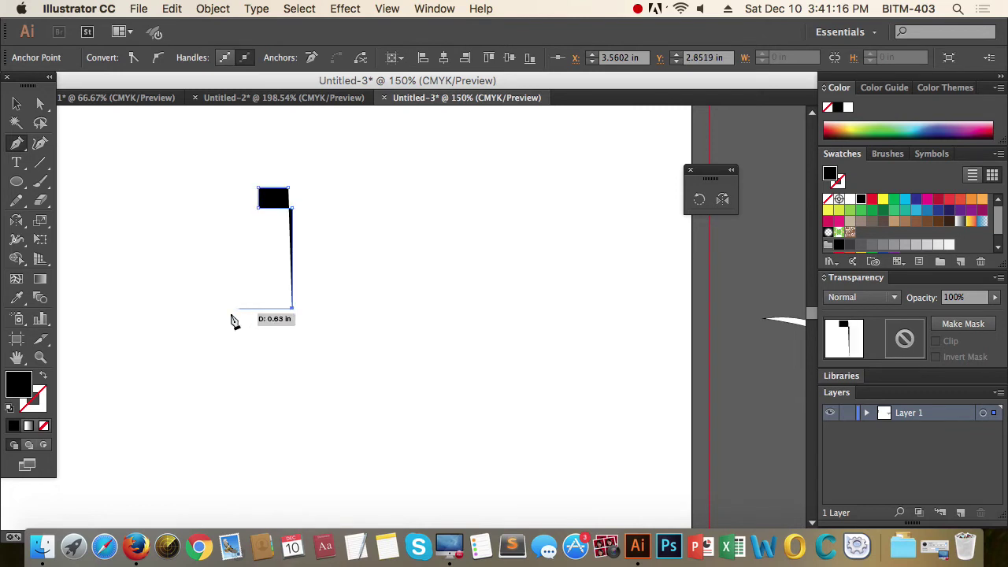
click(221, 309)
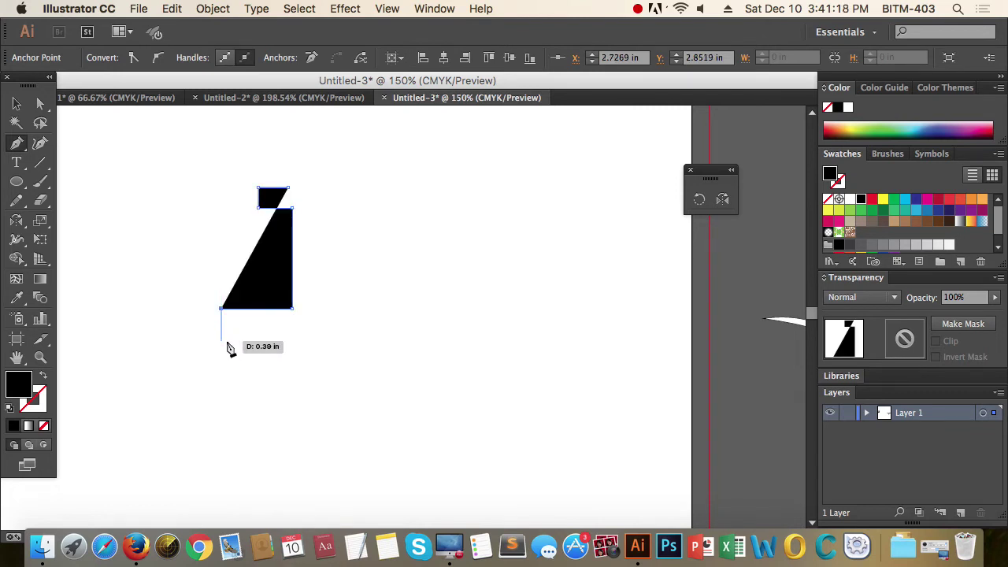
click(221, 340)
click(320, 340)
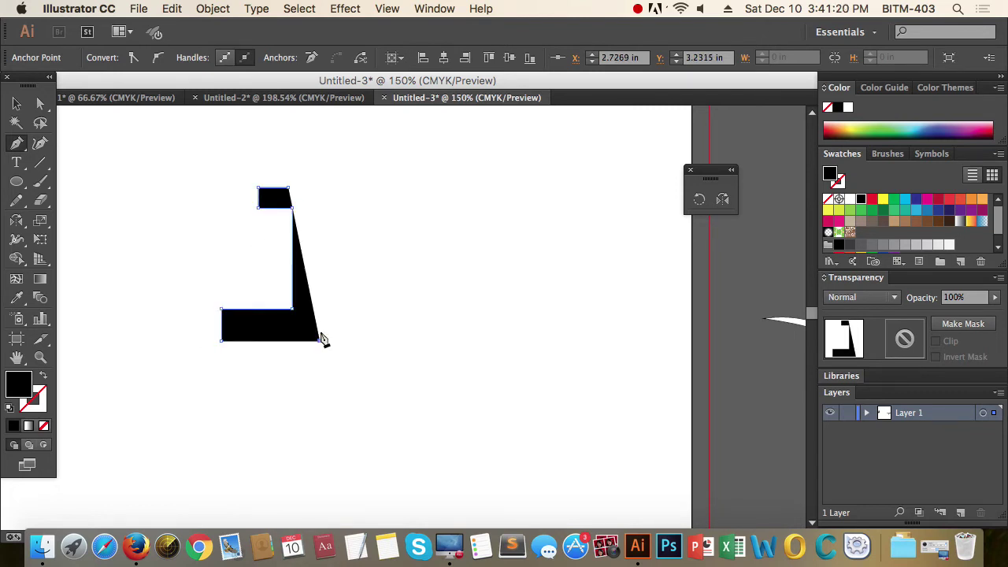
Drag the bracket's top-right anchor right to square off the top edge.
key(a)
drag(288, 190, 320, 189)
click(177, 160)
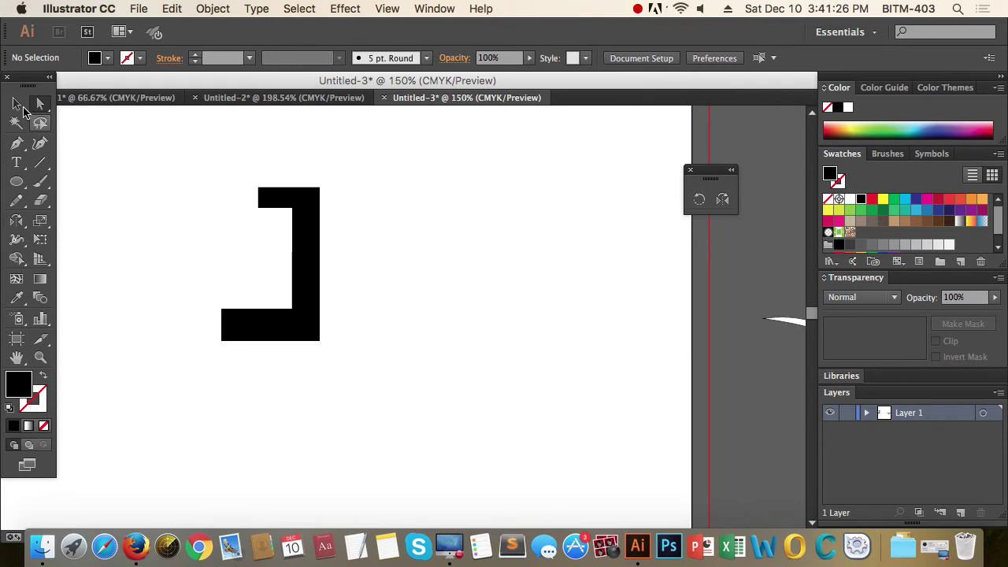
click(15, 103)
drag(389, 211, 307, 285)
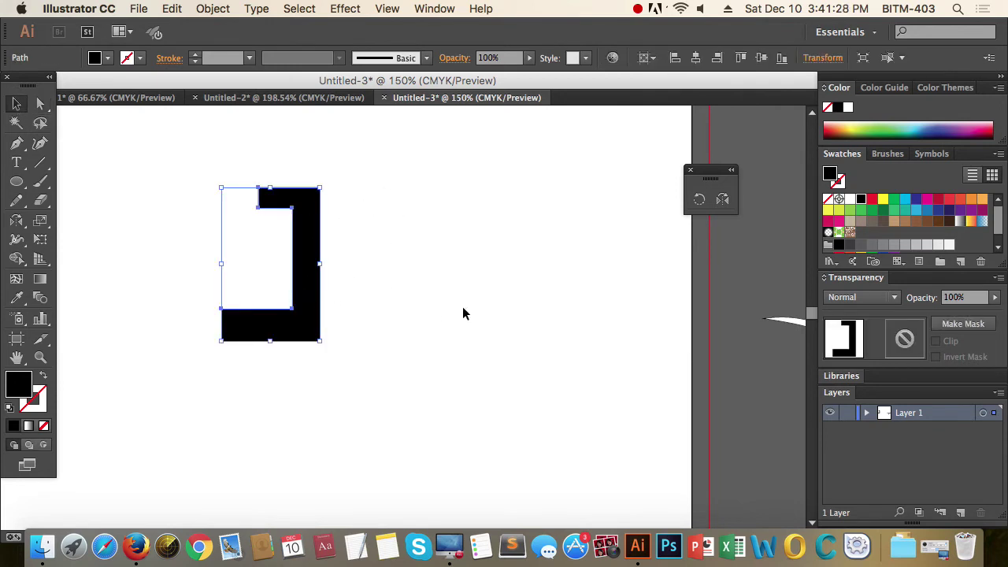
click(462, 313)
click(271, 283)
key(r)
click(728, 201)
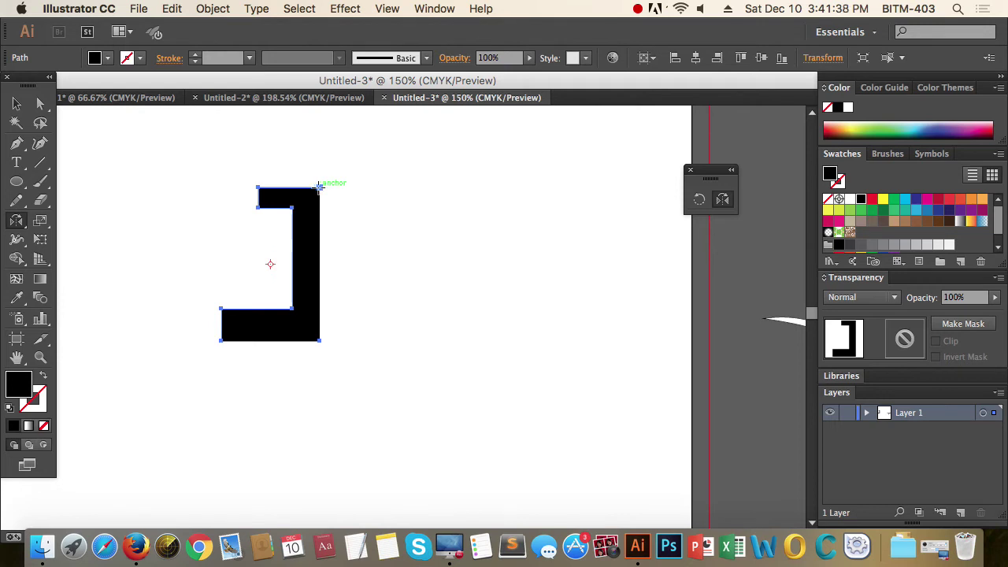
click(319, 186)
click(320, 342)
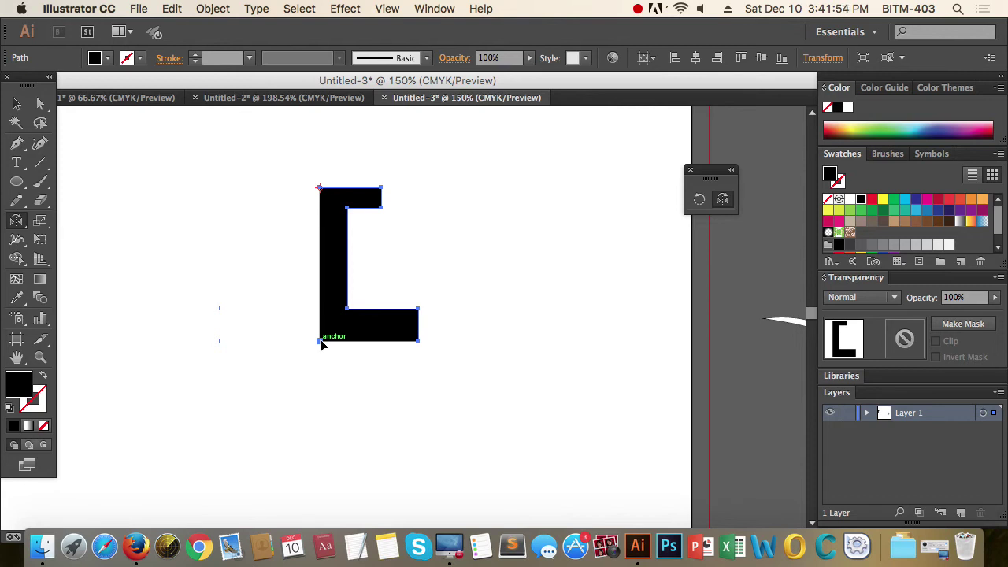
drag(321, 344, 320, 339)
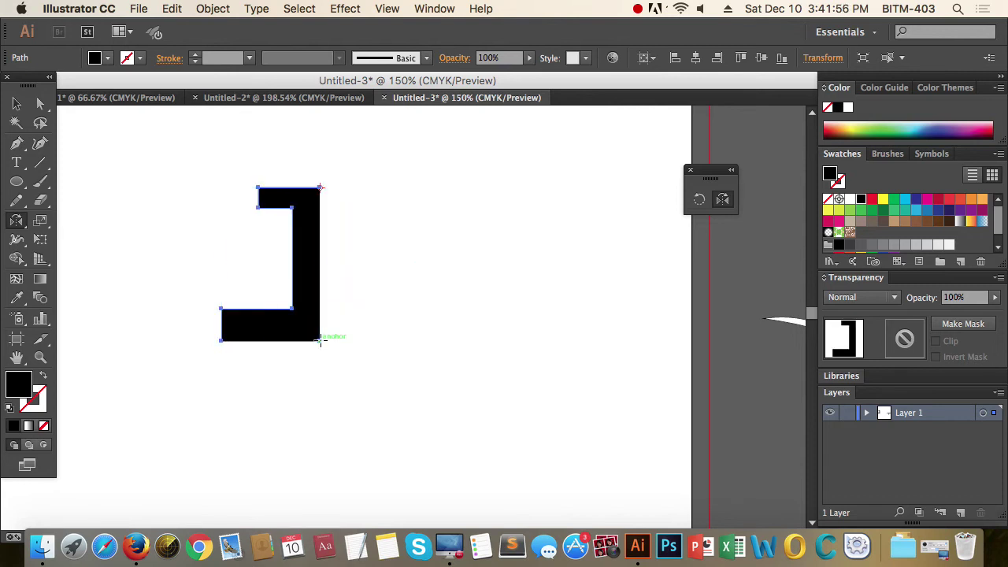
click(319, 187)
drag(321, 344, 320, 341)
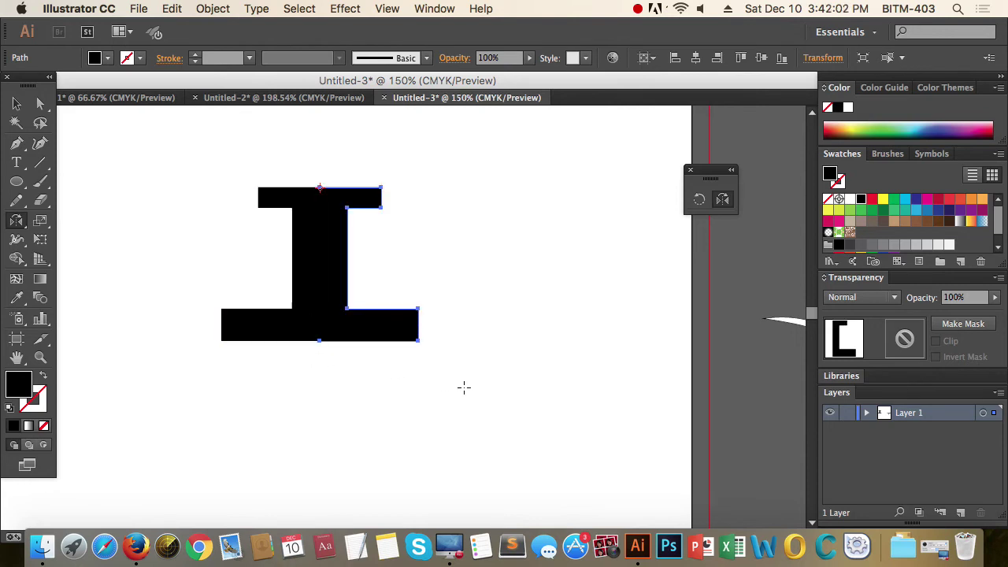
key(super+z)
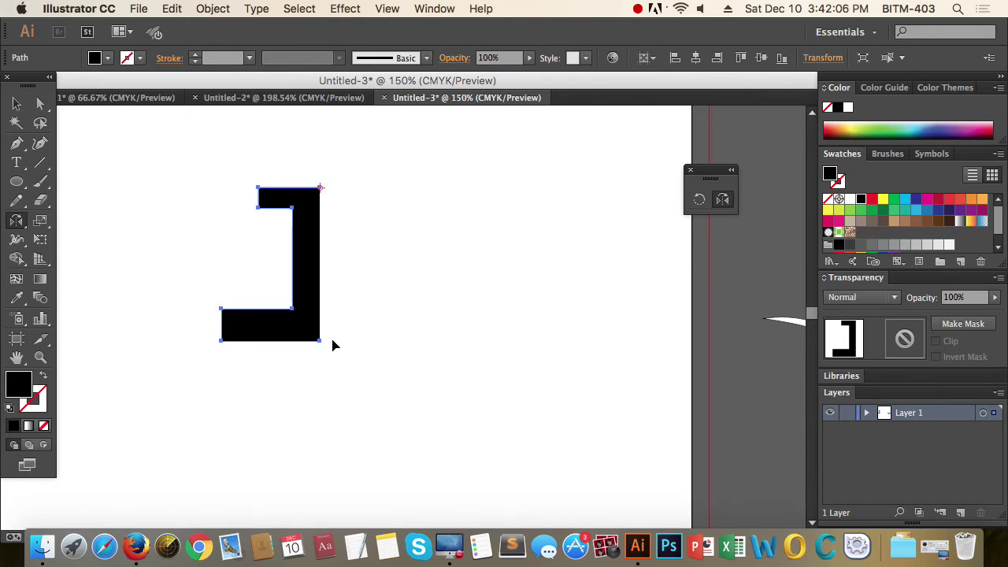
drag(333, 345, 332, 345)
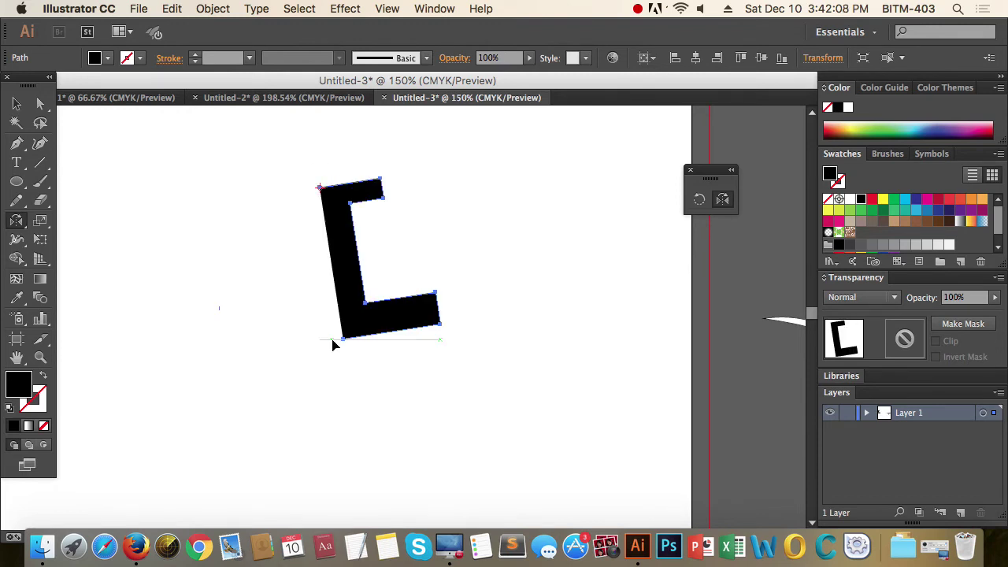
drag(333, 345, 344, 349)
click(320, 187)
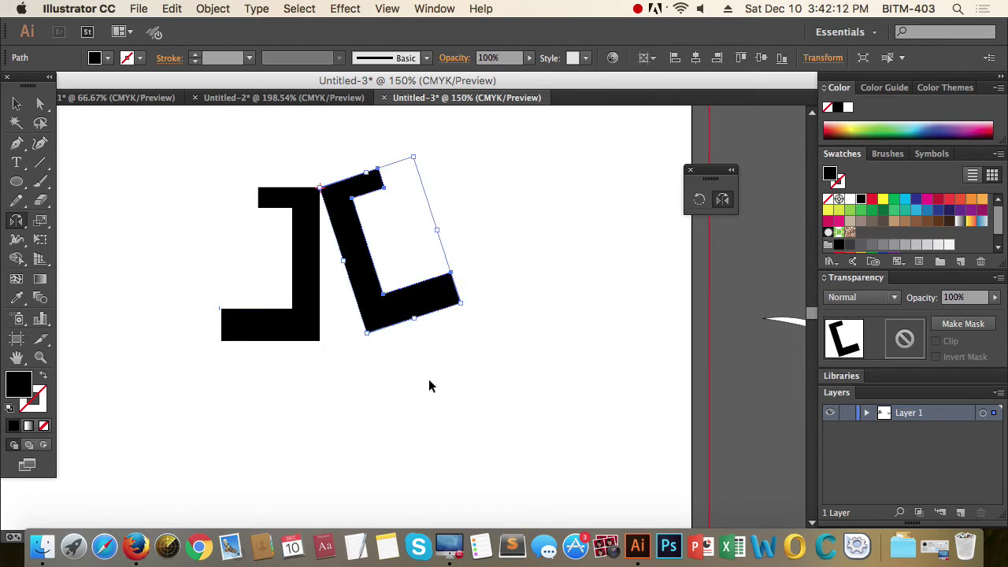
key(super+z)
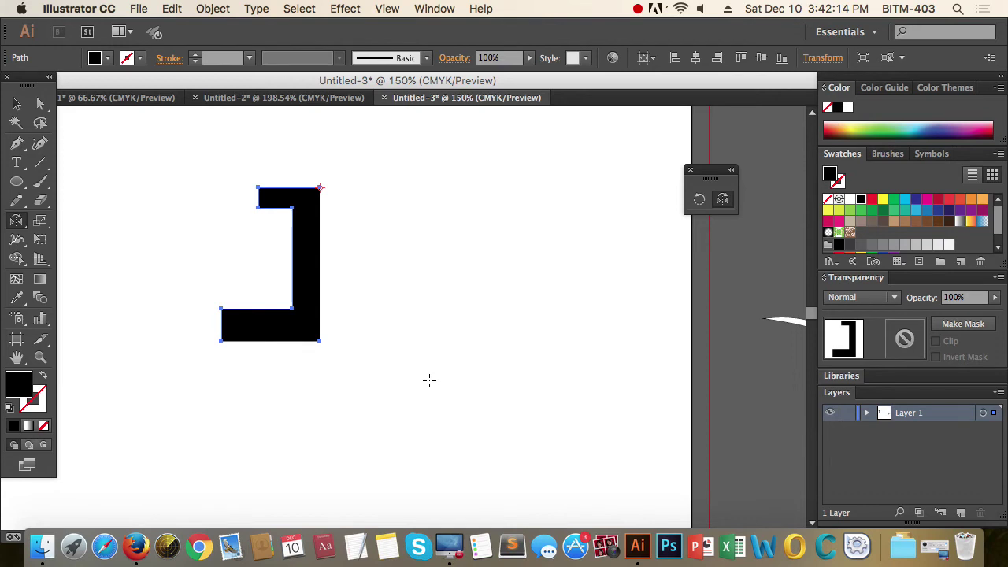
Reflect a copy of the bracket from its top-right corner and move the copy right.
click(319, 187)
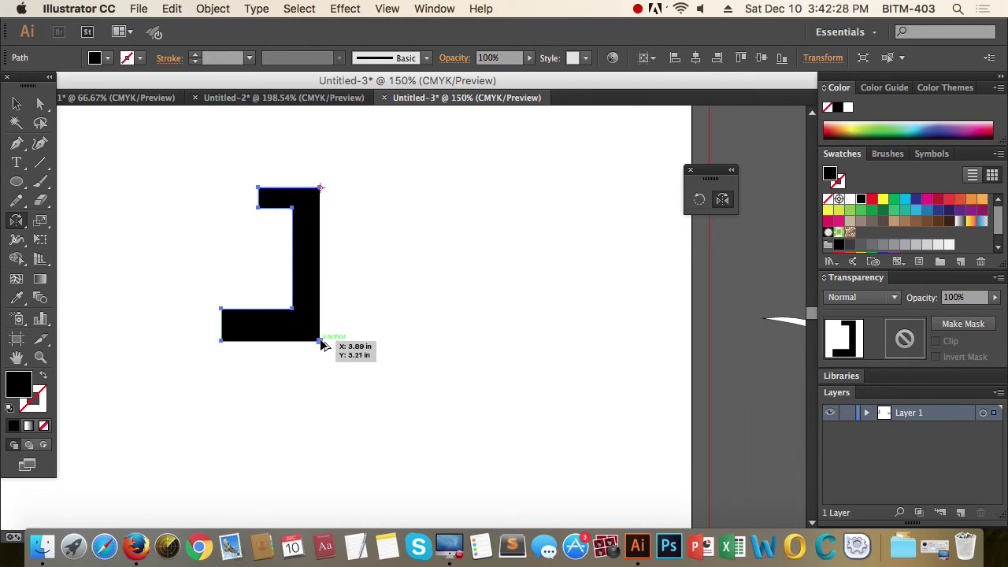
drag(321, 345, 320, 341)
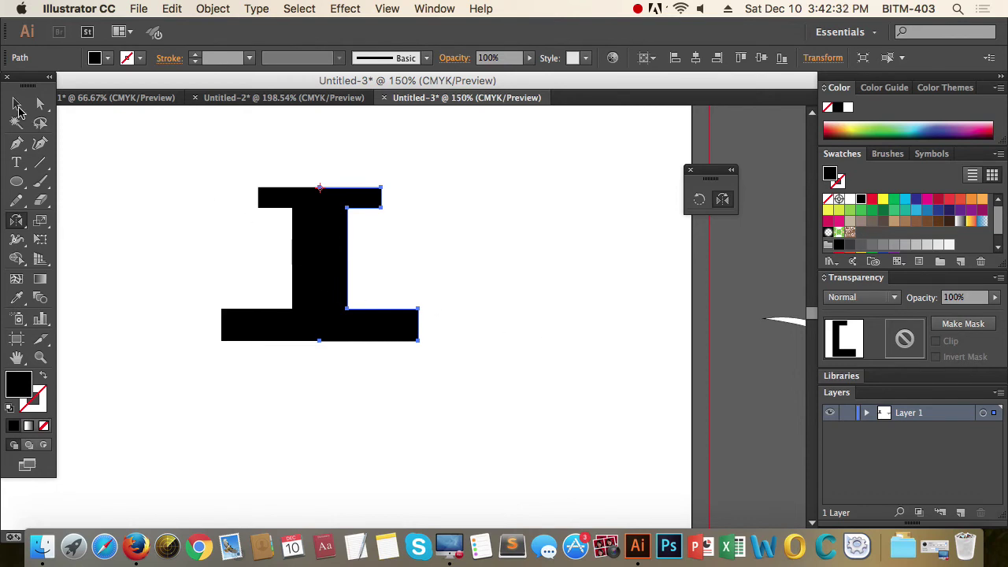
click(18, 108)
click(113, 245)
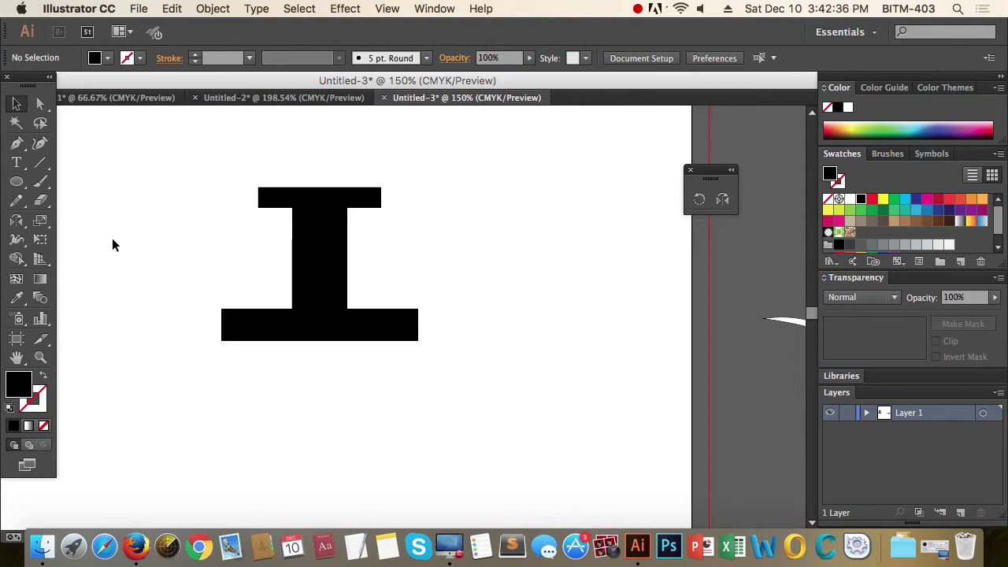
click(330, 241)
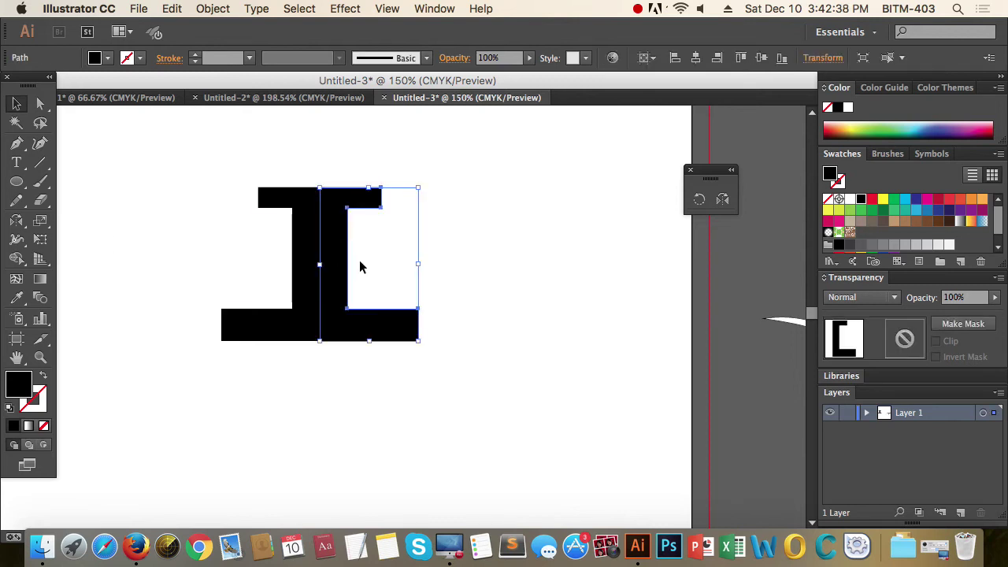
drag(336, 245, 444, 240)
Select the left bracket and zoom in on both brackets.
drag(372, 310, 281, 248)
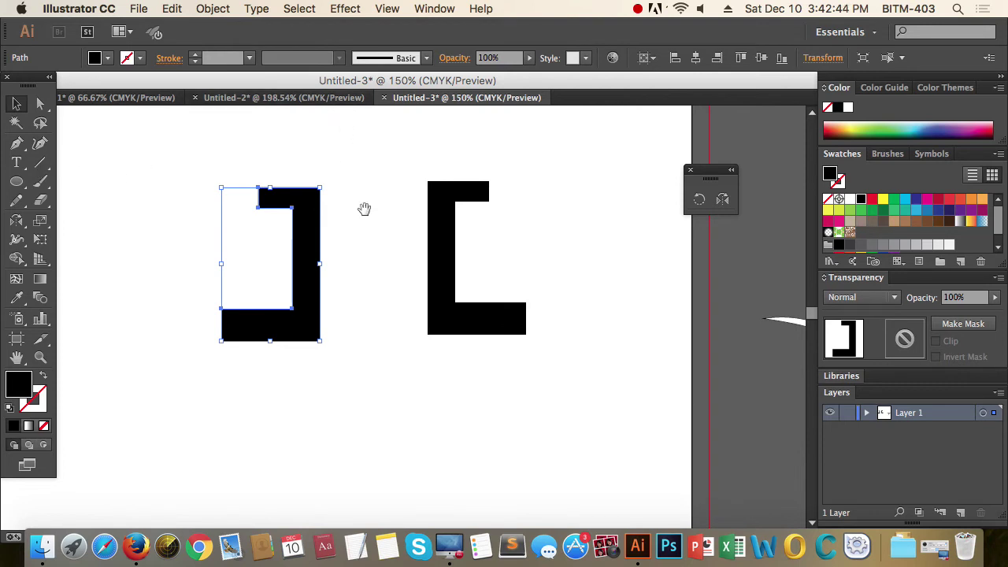
alt+super+click(360, 223)
drag(254, 218, 492, 378)
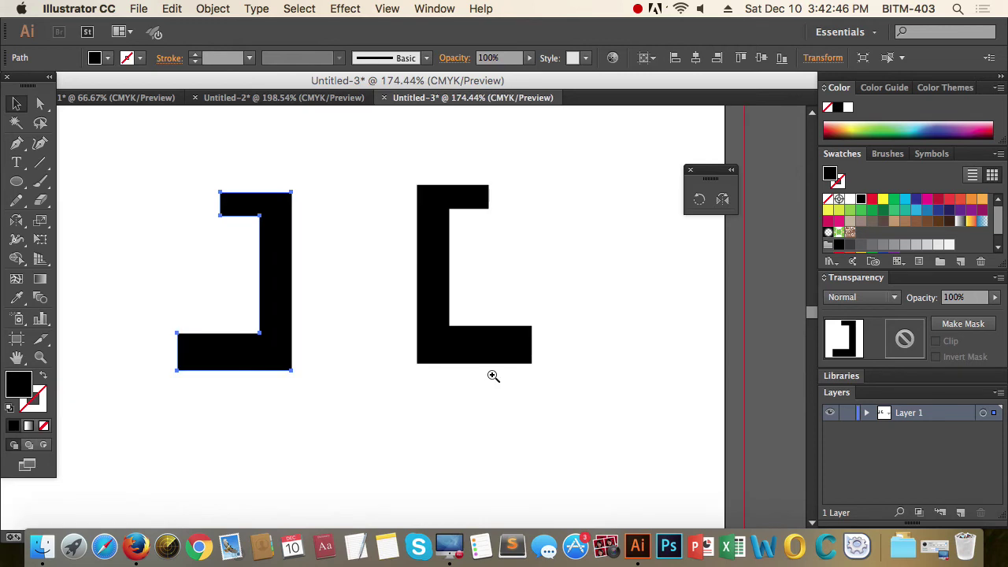
Show rulers, add a horizontal guide along the bracket tops, and delete the right bracket.
key(super+r)
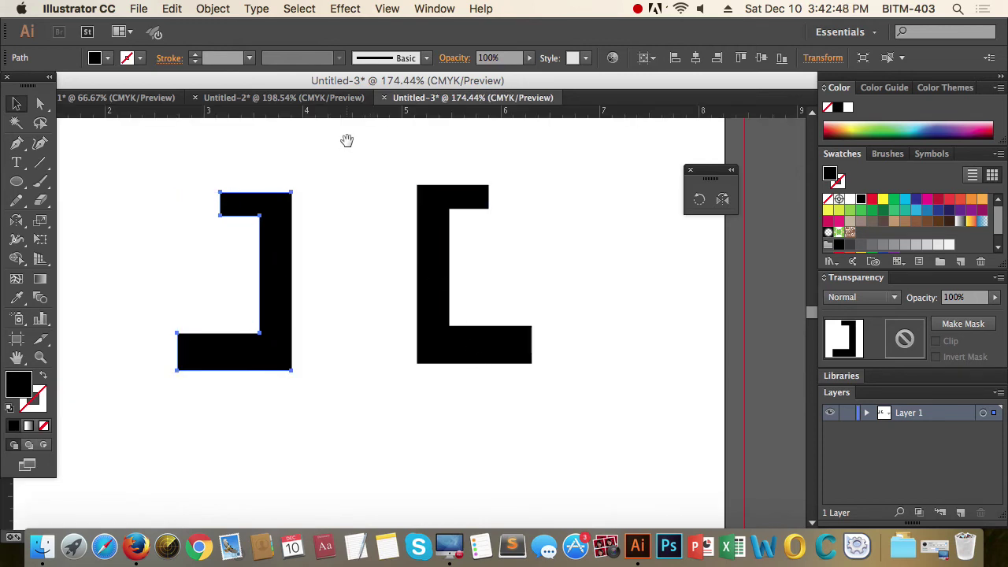
drag(347, 140, 397, 202)
click(396, 210)
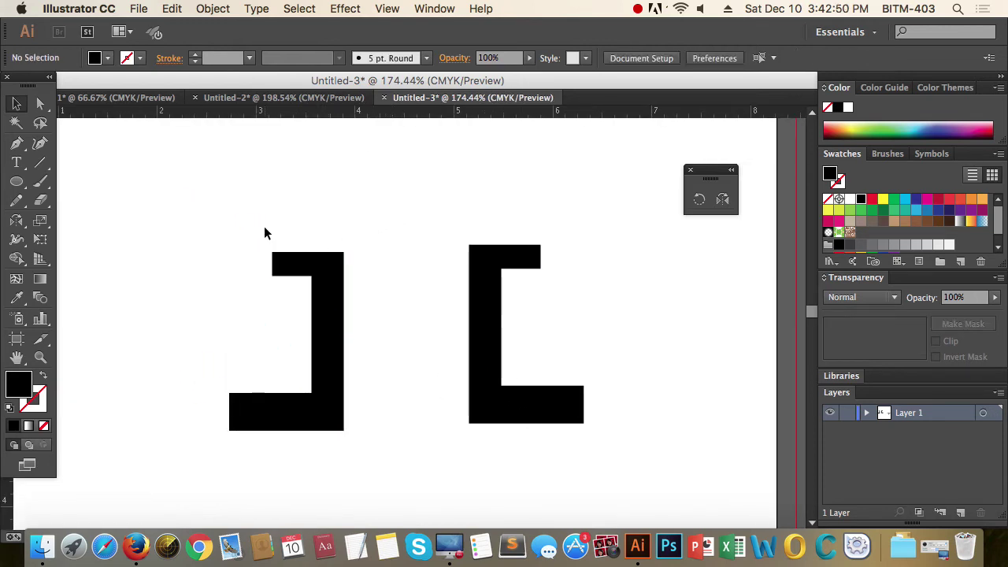
drag(349, 115, 361, 235)
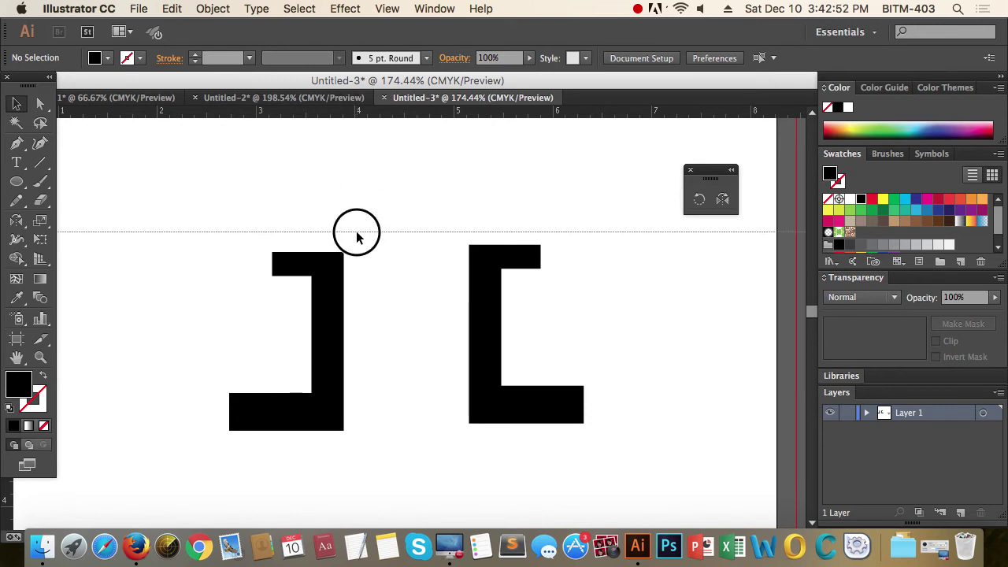
click(488, 321)
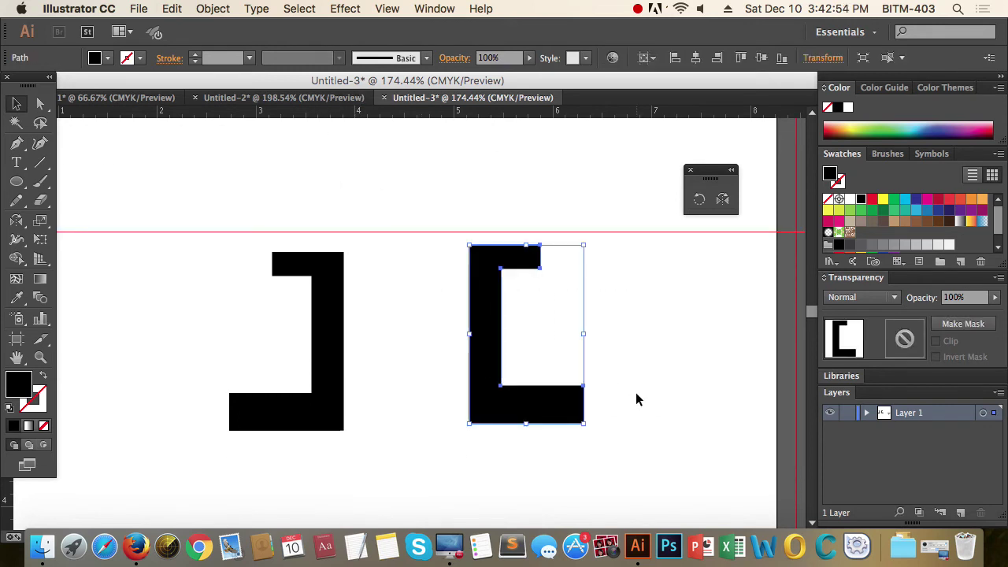
key(Delete)
Add a horizontal guide at the bracket bottom and a vertical guide right of the glyph.
drag(452, 118, 434, 450)
drag(303, 394, 431, 354)
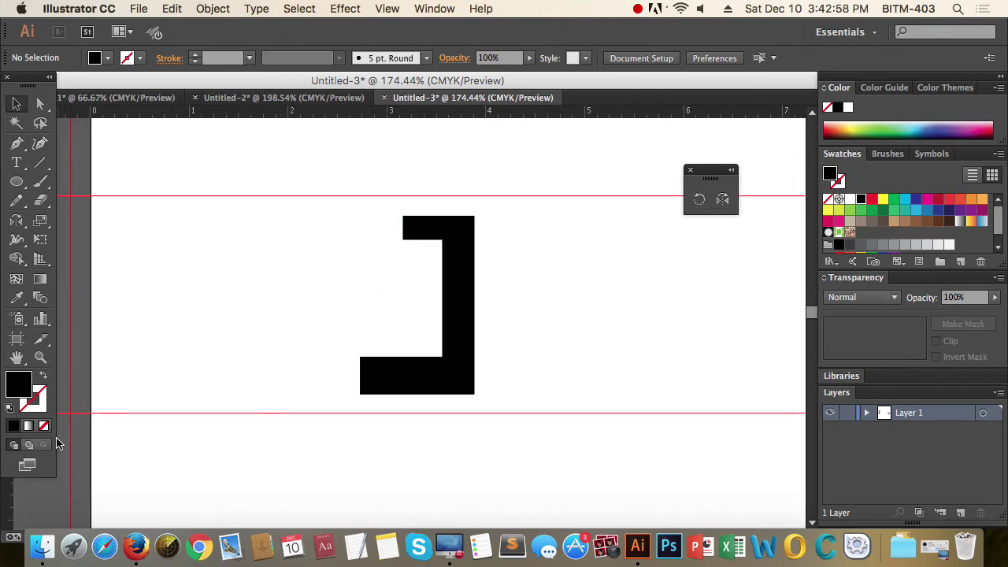
drag(7, 500, 346, 468)
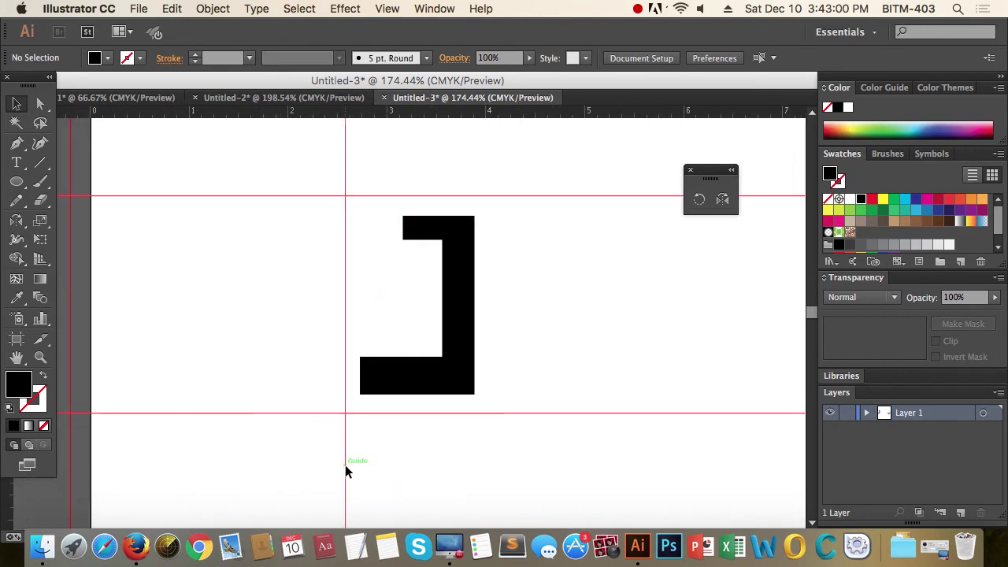
drag(11, 502, 493, 463)
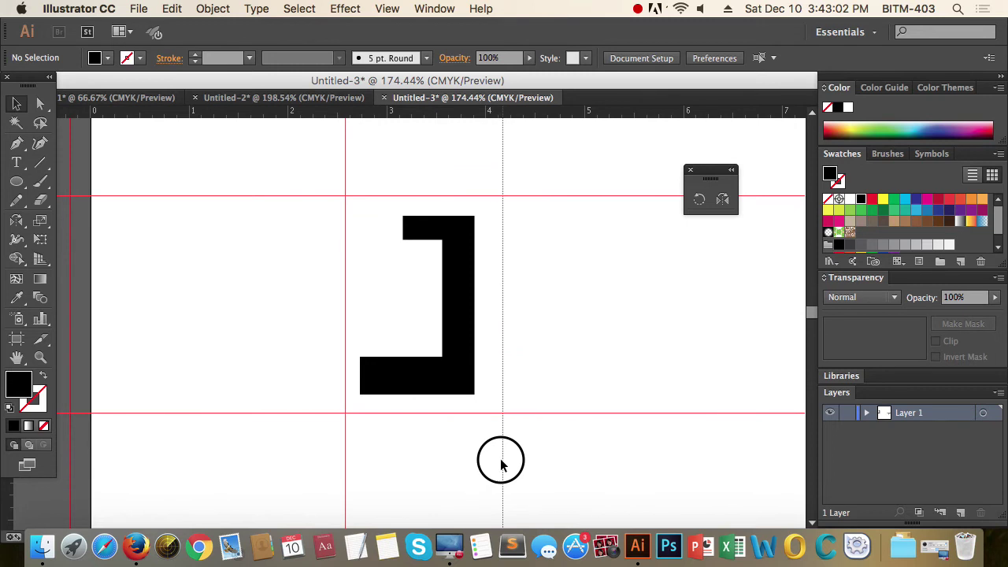
Fit the artboard in view, then zoom in closely on the black glyph.
drag(578, 347, 383, 338)
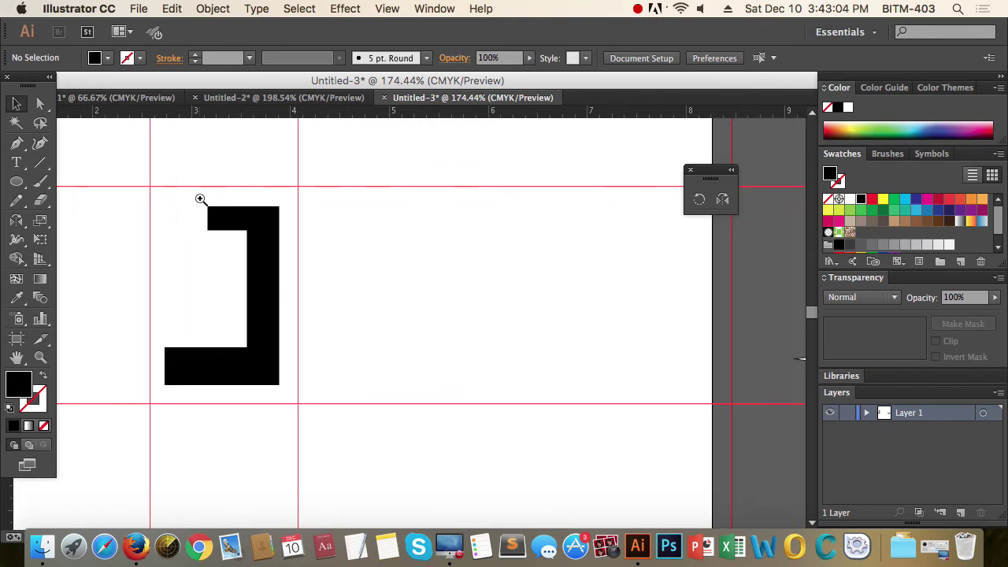
drag(197, 197, 535, 400)
key(super+0)
drag(462, 310, 482, 340)
drag(215, 180, 485, 378)
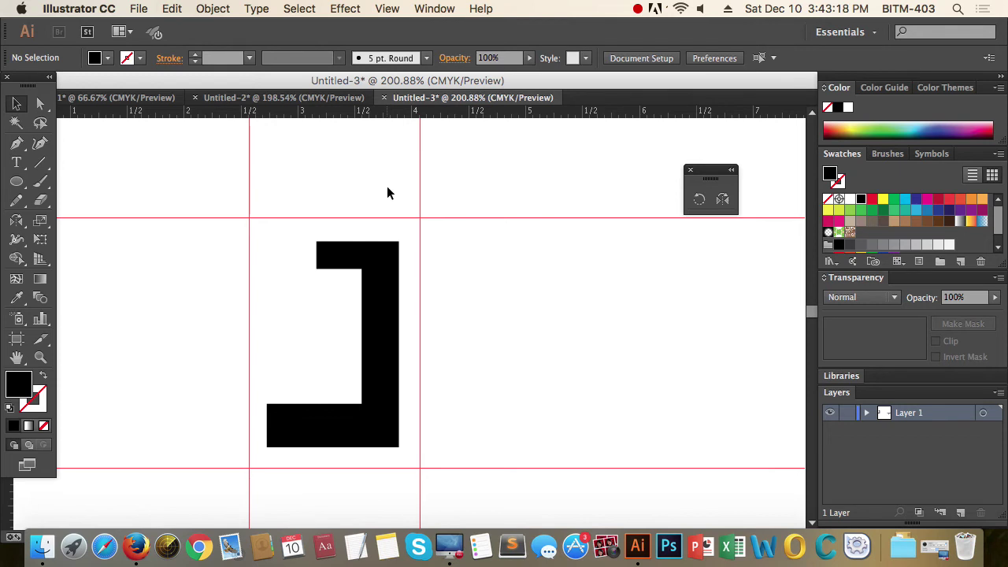
Mirror a copy of the J glyph across the vertical guide, then delete the copy.
drag(230, 237, 322, 260)
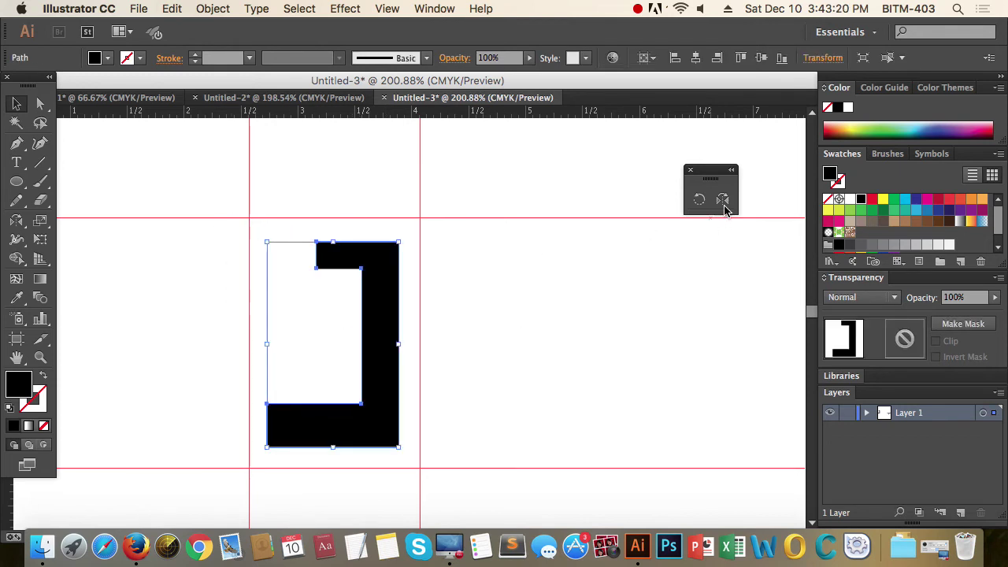
key(r)
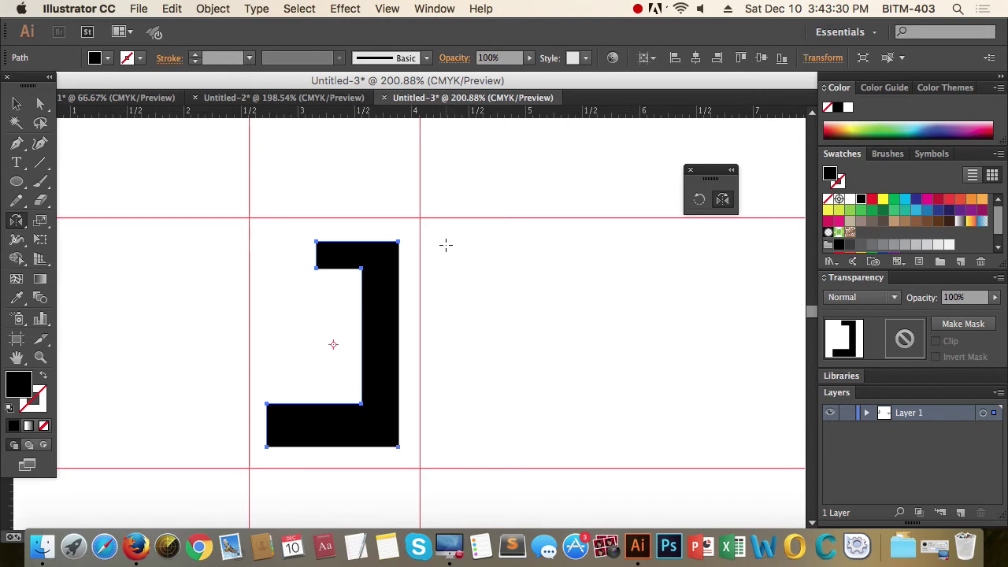
click(419, 241)
drag(451, 409, 422, 451)
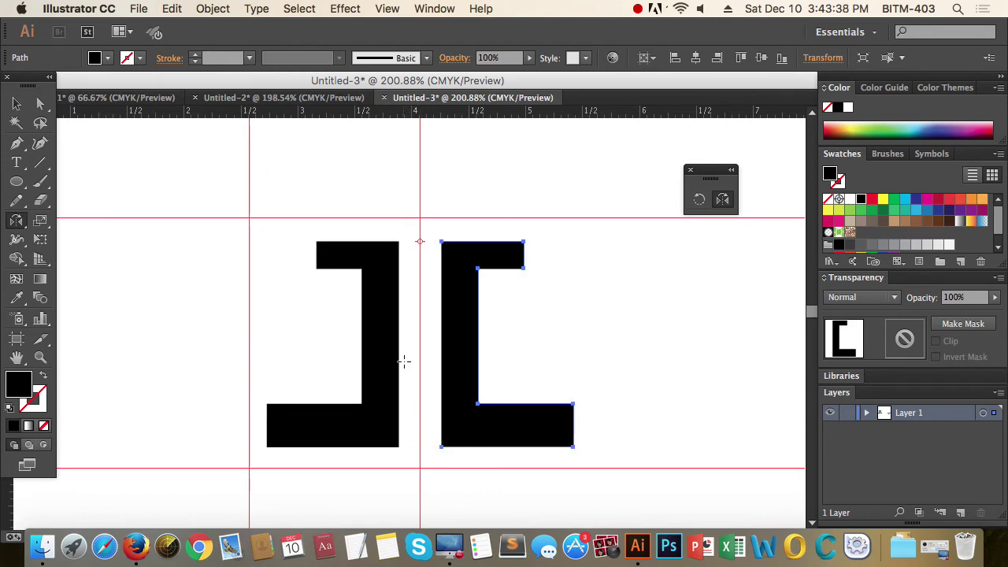
click(420, 241)
click(17, 103)
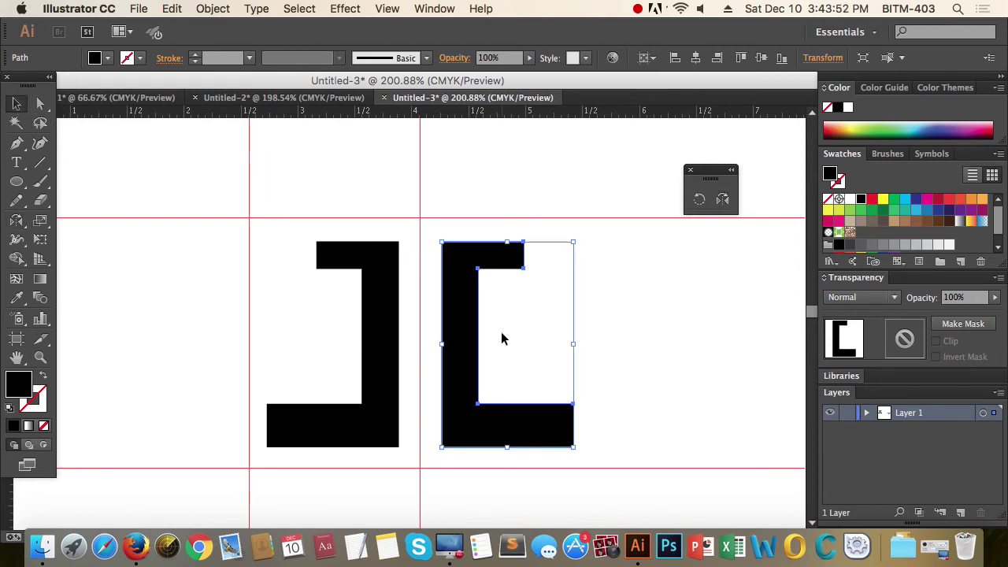
key(Delete)
Nudge the J glyph up slightly, then select all artwork on the page.
click(395, 311)
drag(384, 318, 384, 307)
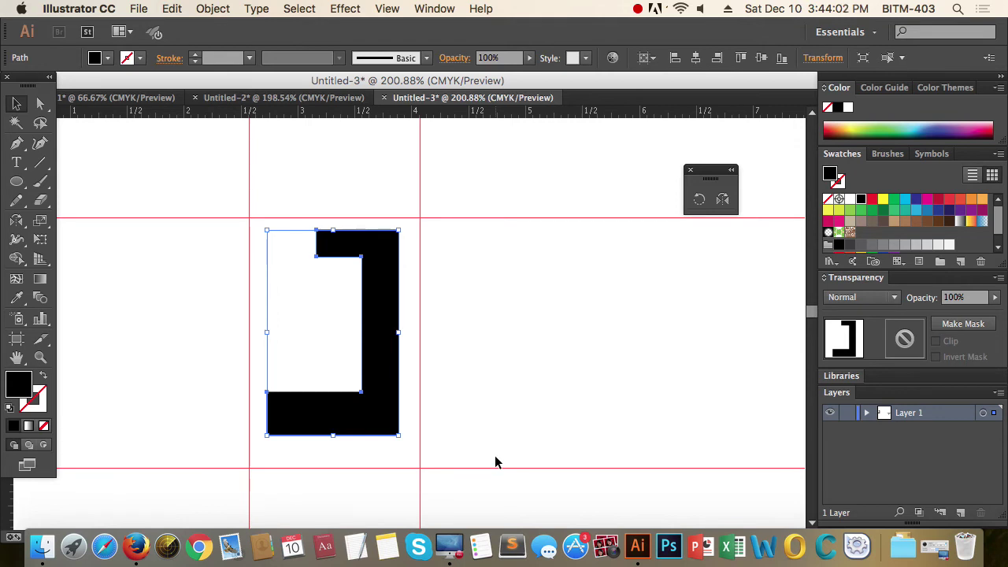
click(495, 378)
click(385, 349)
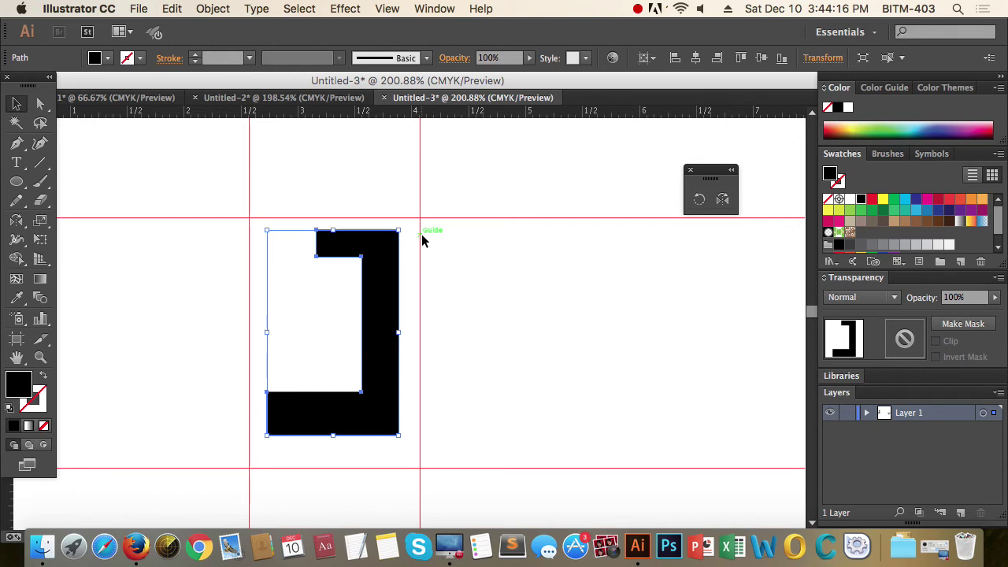
click(473, 397)
key(super+a)
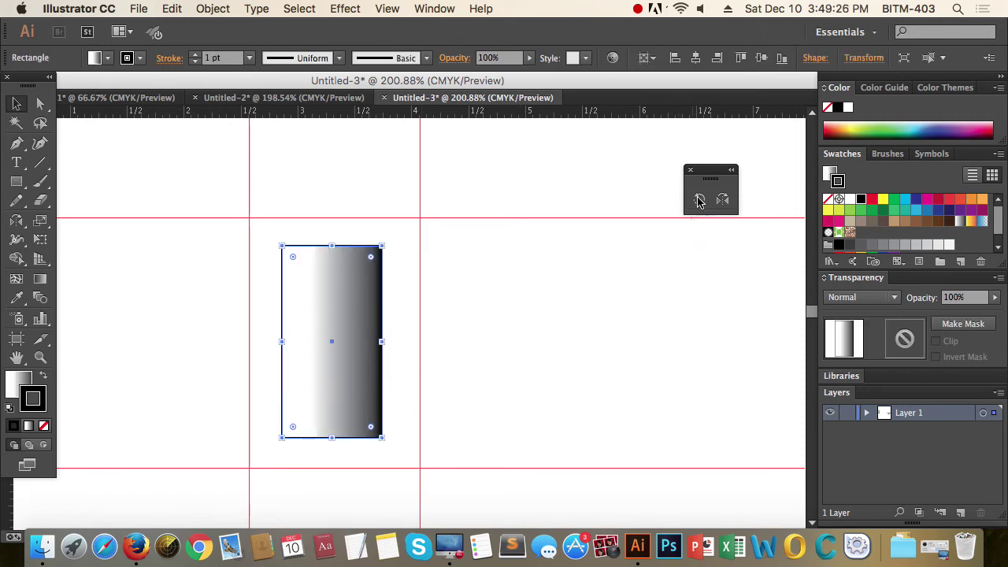
double_click(700, 202)
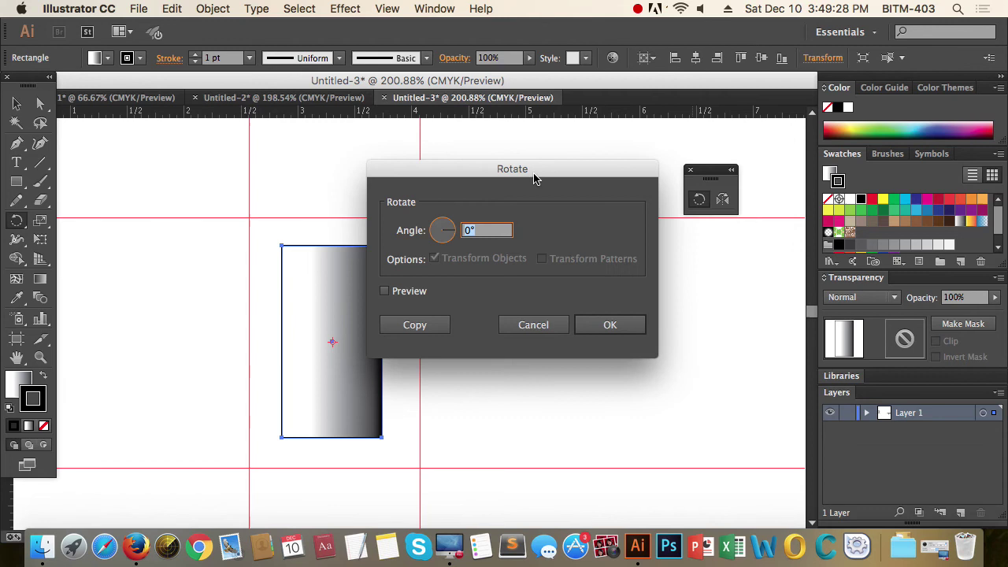
drag(537, 176, 713, 205)
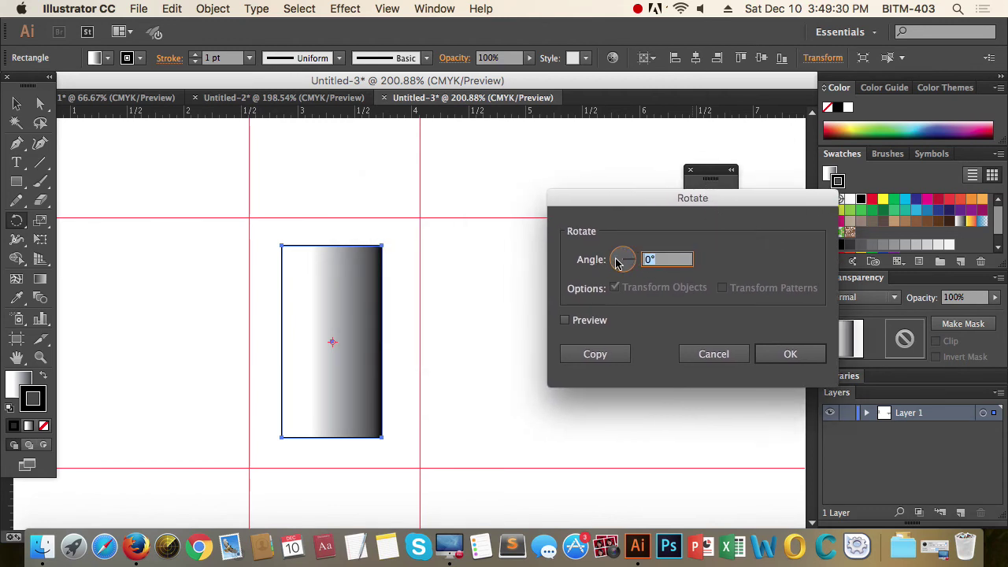
drag(620, 260, 617, 298)
click(564, 320)
mouse_move(629, 255)
mouse_down()
mouse_move(617, 256)
mouse_move(629, 276)
mouse_up()
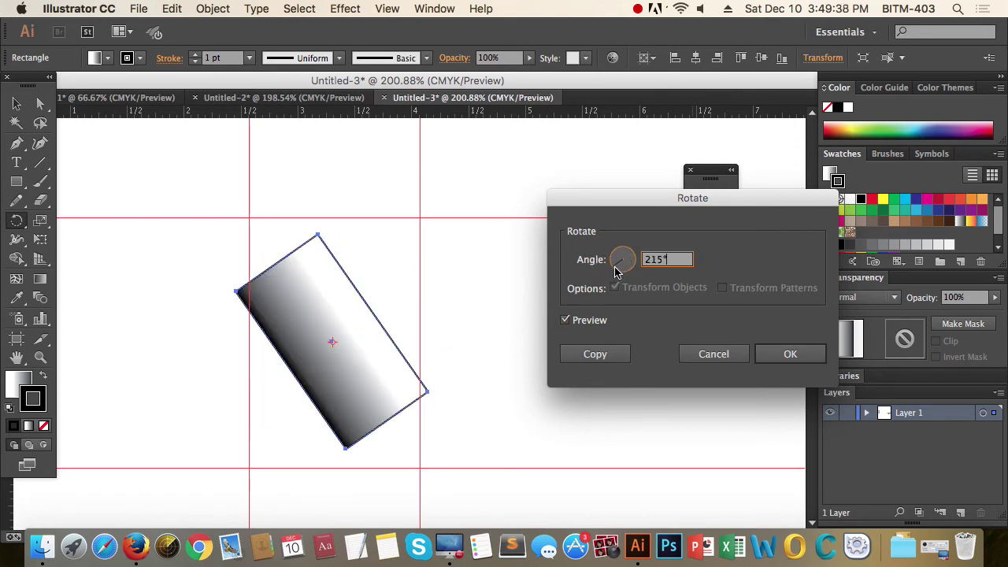
double_click(660, 259)
text(45)
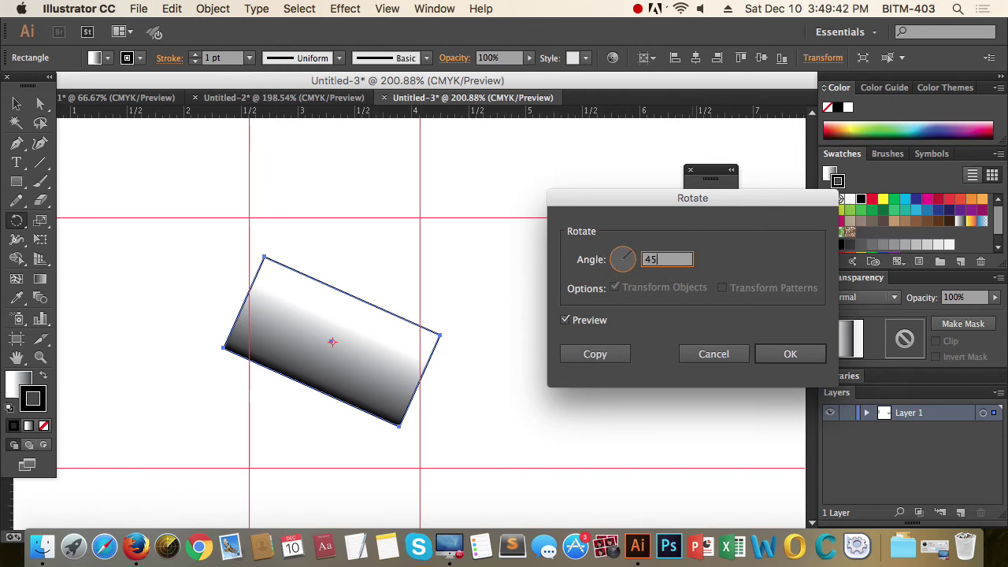
key(Tab)
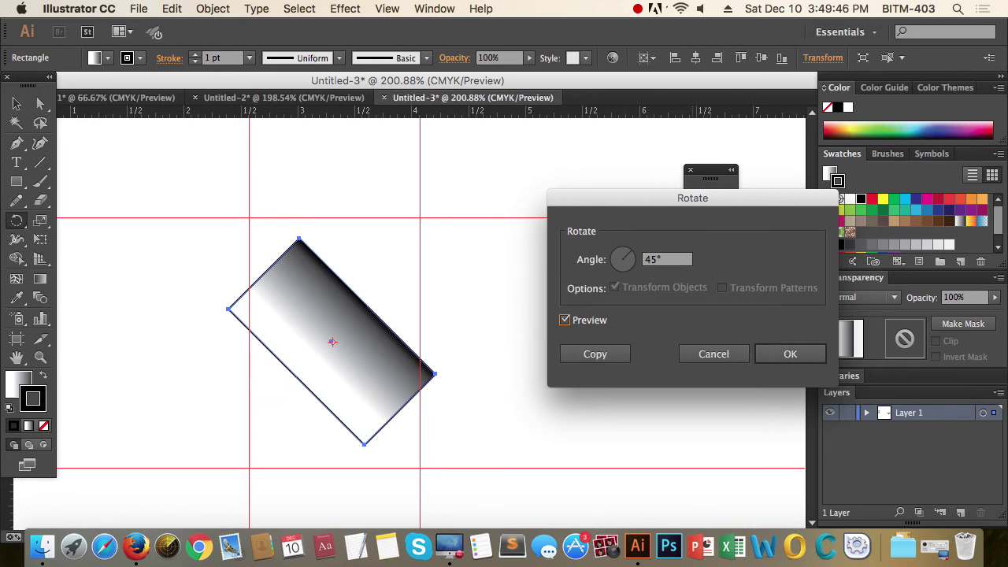
click(670, 263)
text(135)
click(596, 326)
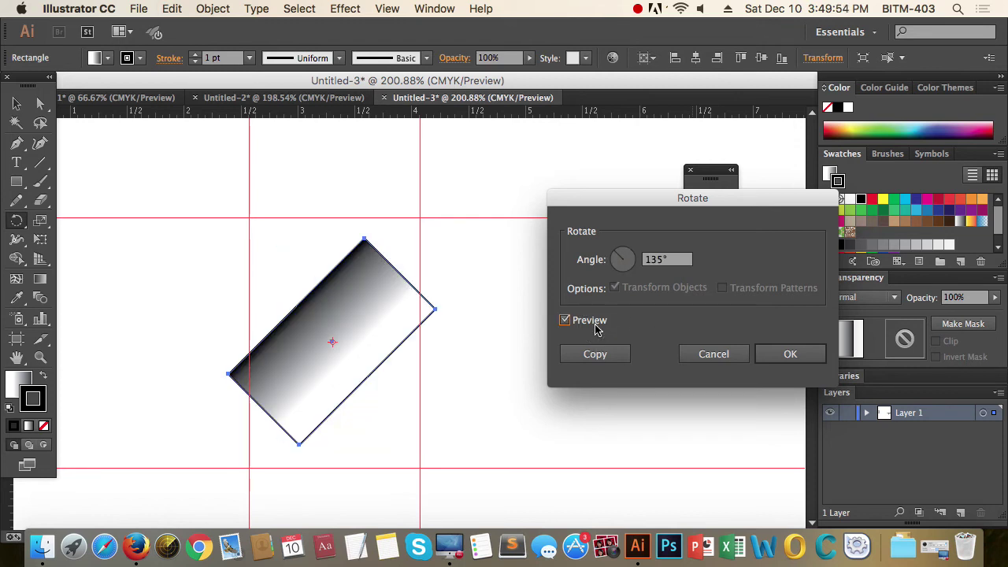
click(731, 359)
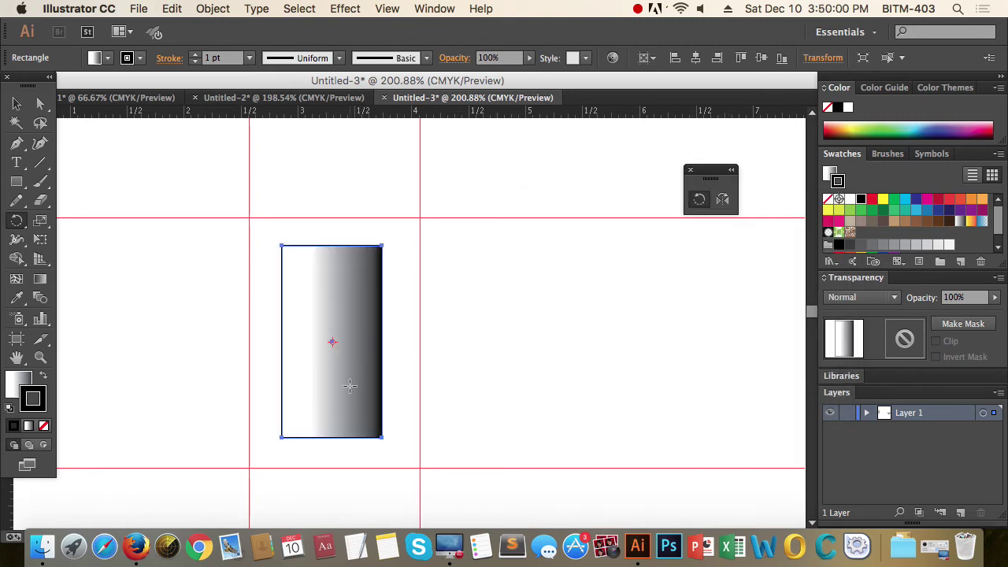
click(698, 200)
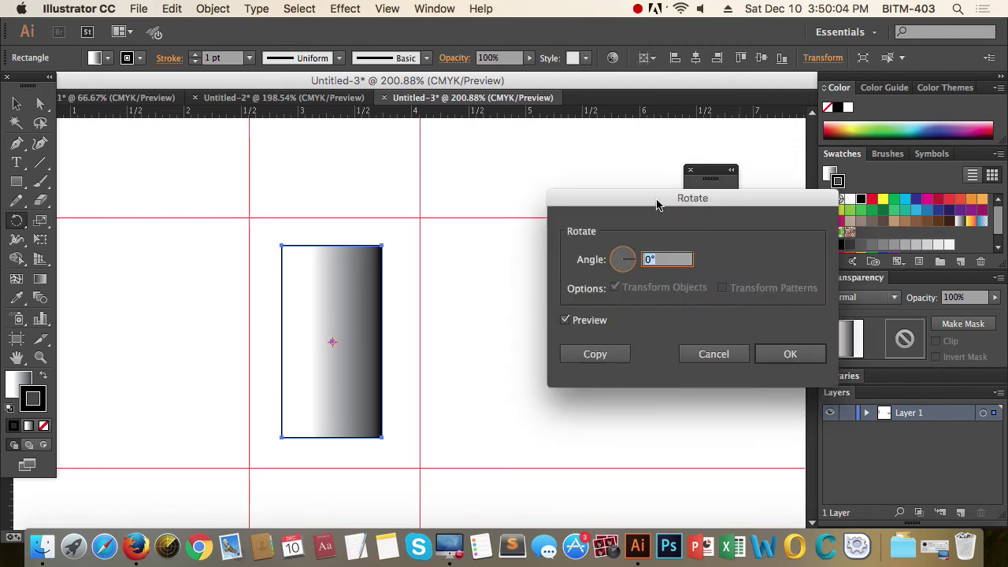
drag(659, 202, 594, 229)
text(135)
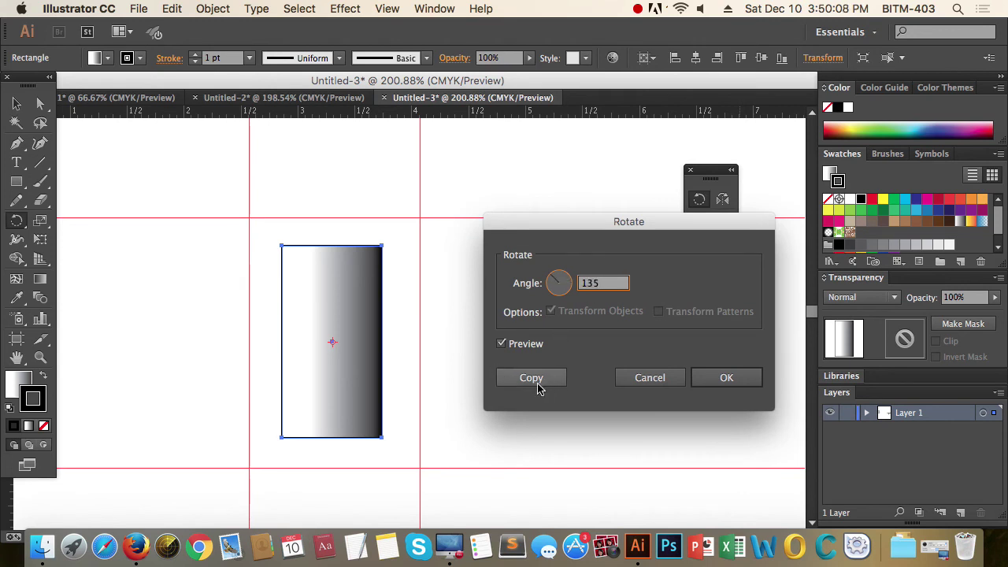
click(530, 377)
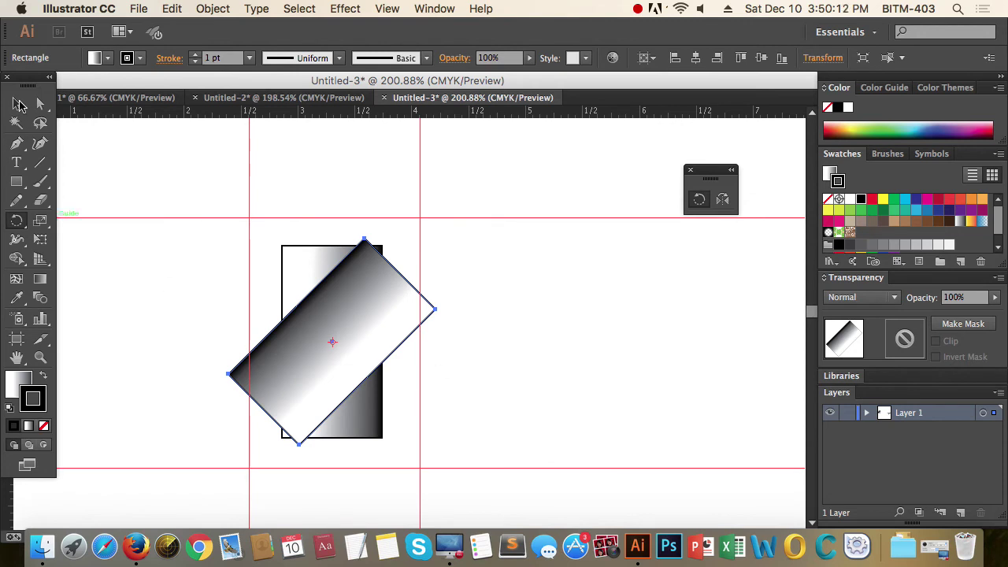
click(17, 103)
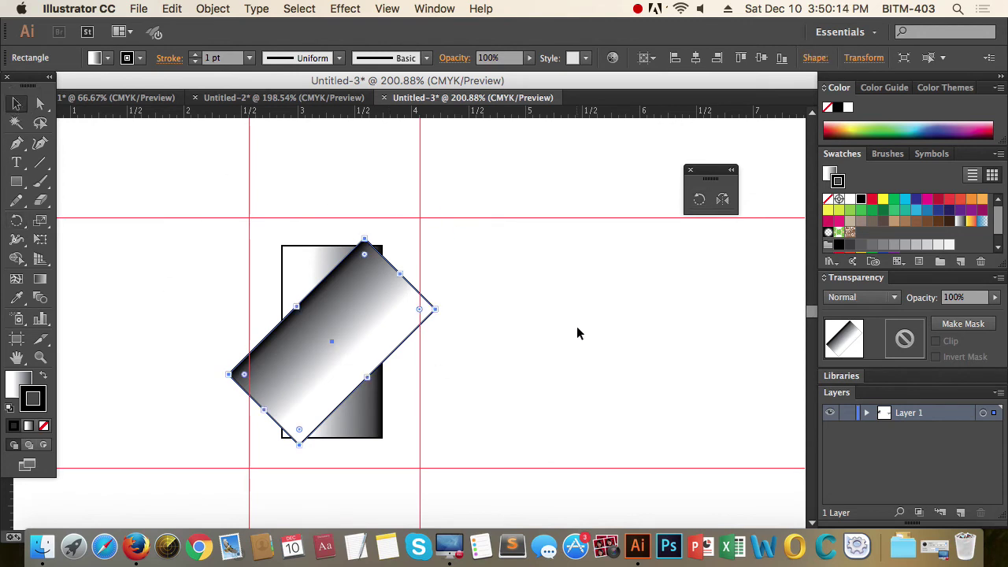
click(516, 366)
click(352, 322)
drag(344, 341, 638, 391)
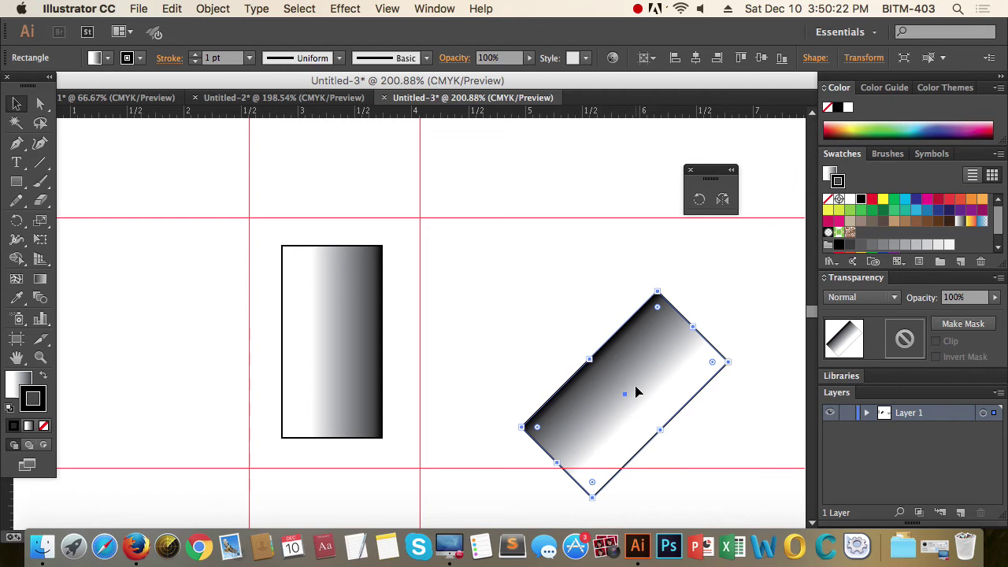
key(Delete)
click(281, 323)
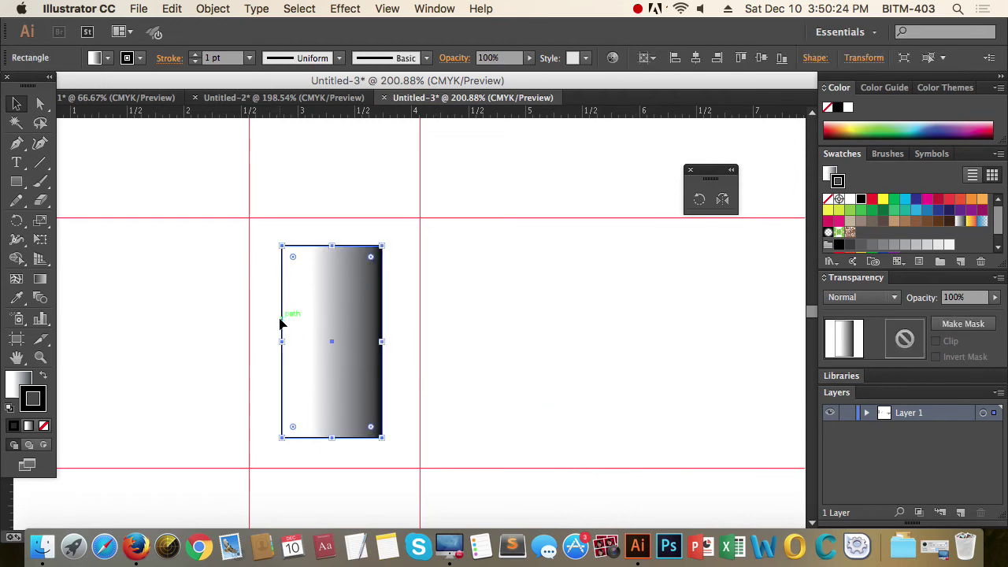
click(550, 320)
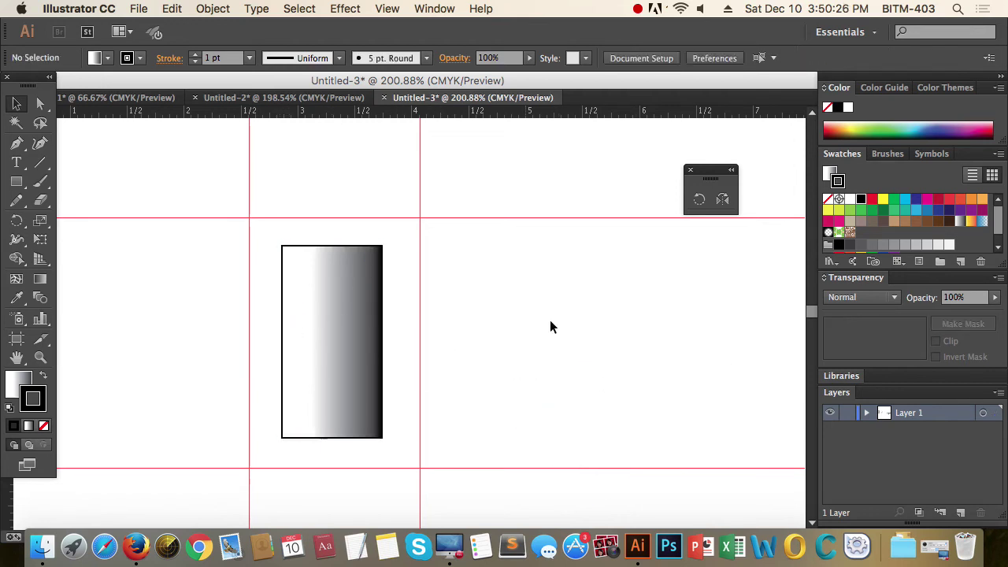
click(336, 322)
double_click(699, 199)
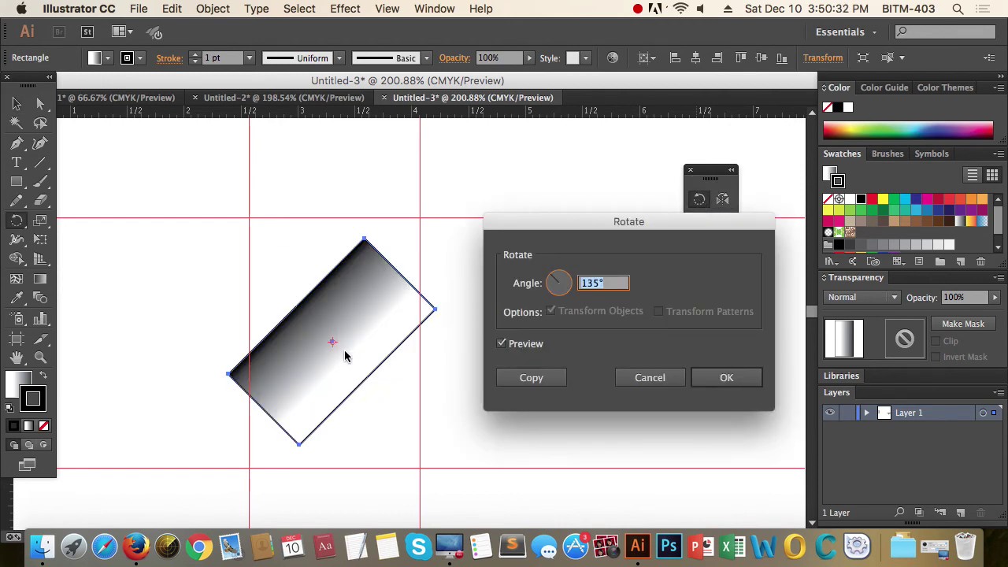
click(651, 379)
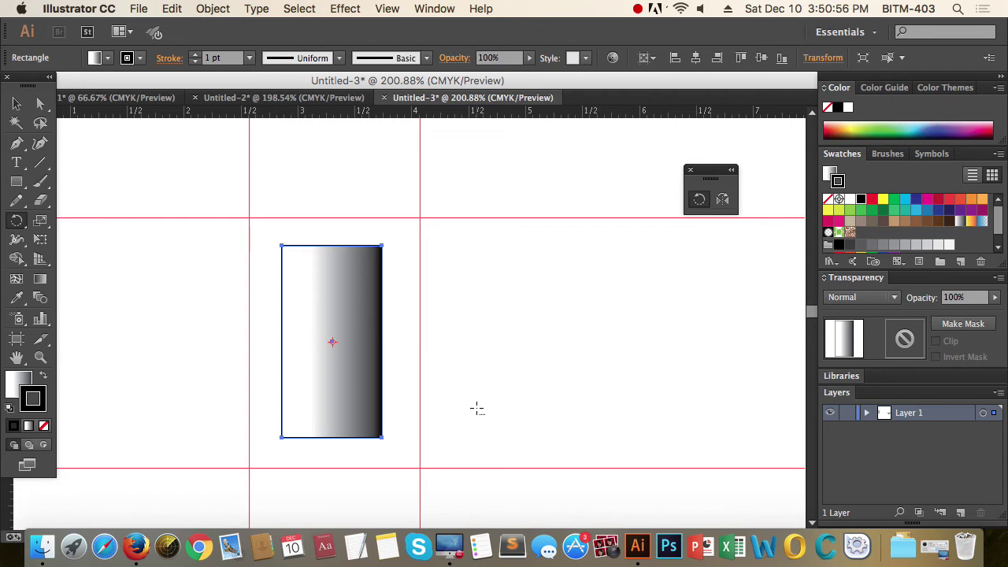
After previewing 45°, set the Rotate angle to 15° and create a rotated copy of the gradient rectangle.
alt+click(329, 408)
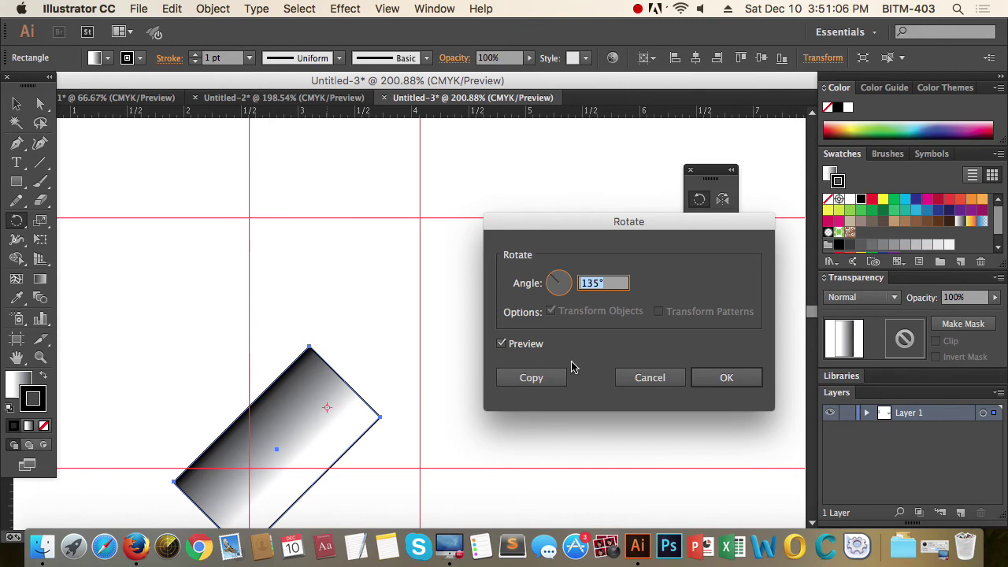
text(15)
key(Tab)
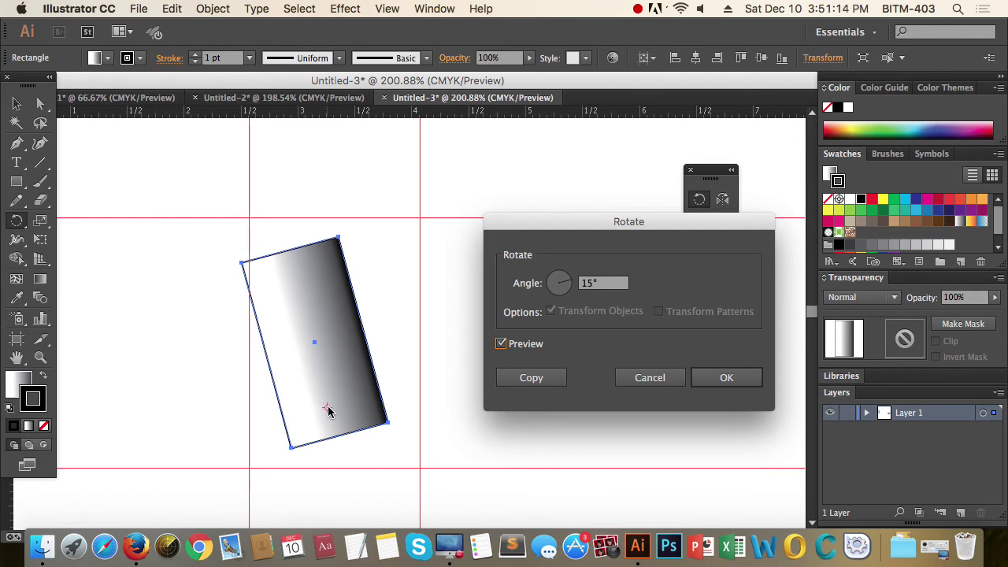
drag(607, 283, 576, 285)
text(45)
key(Tab)
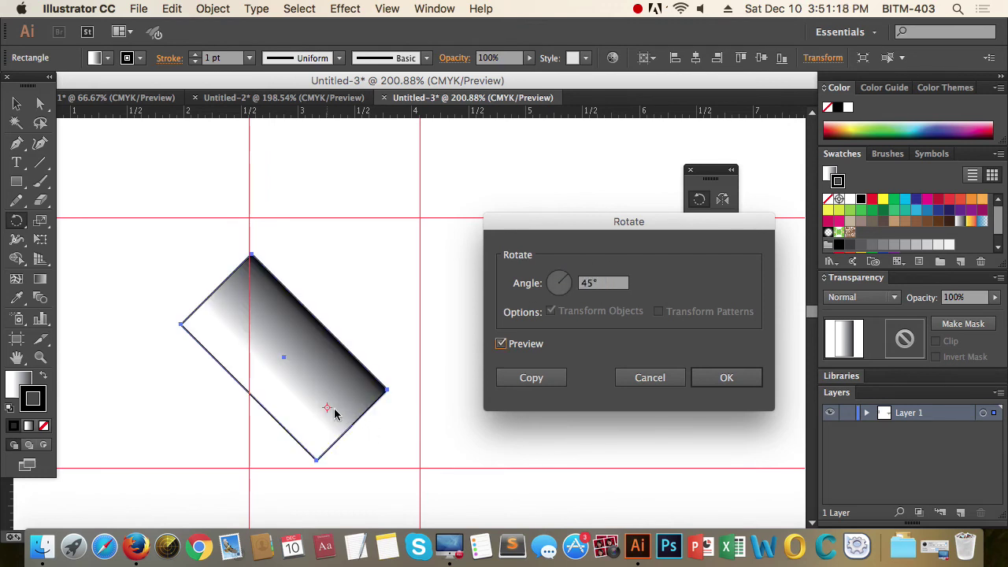
key(Tab)
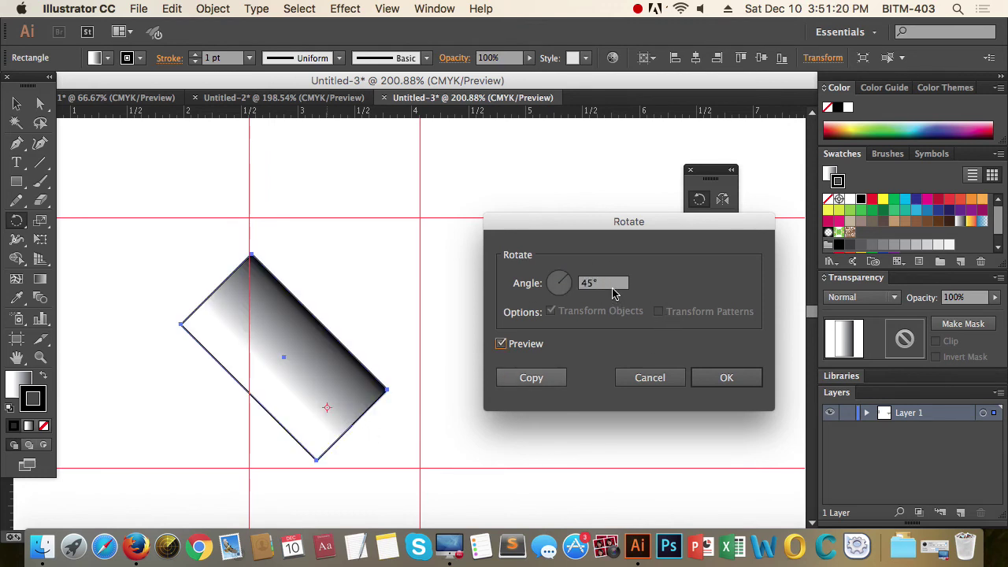
text(15)
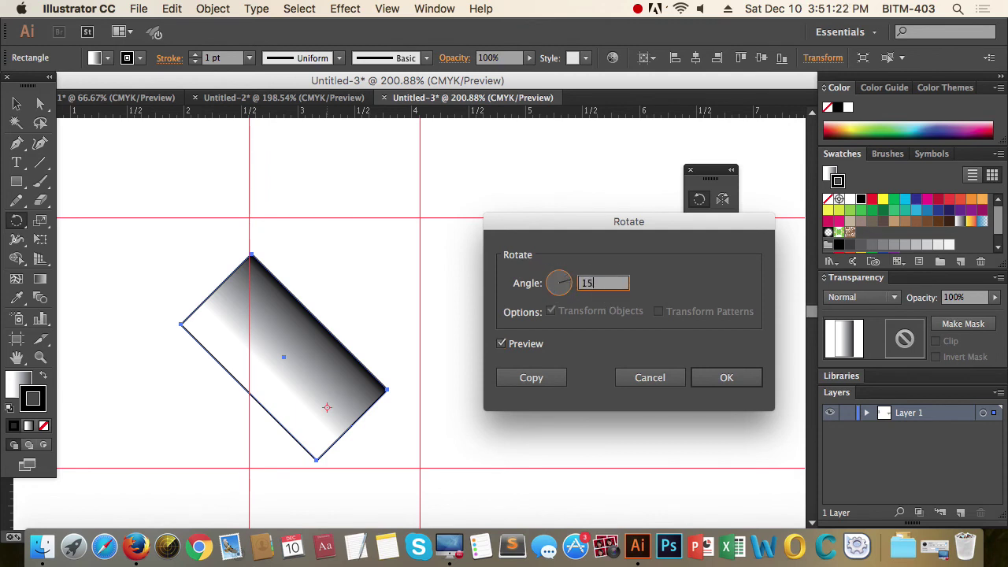
click(547, 384)
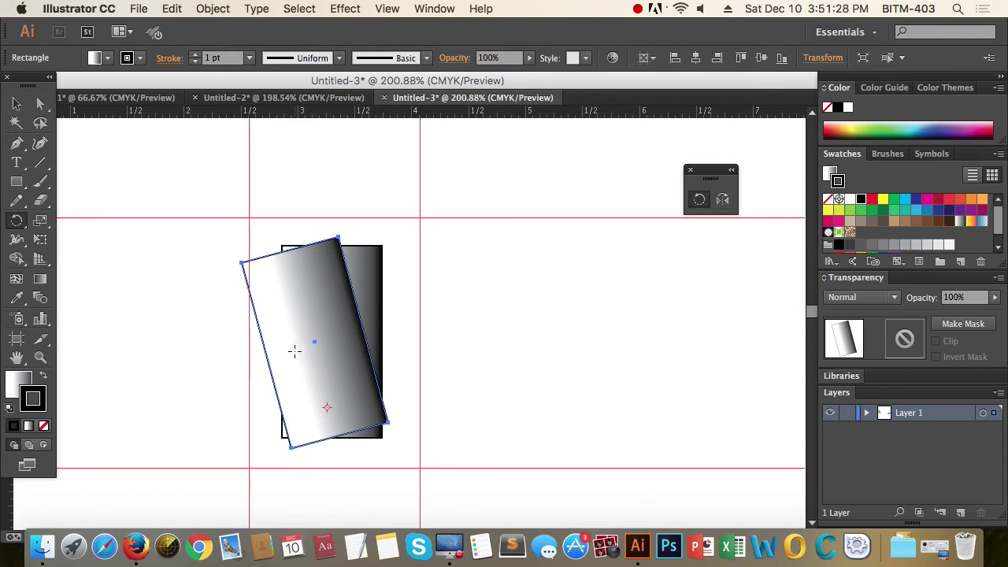
Repeat the 15° rotated copy with Transform Again and Ctrl+D until the rectangles circle fully, then select them all.
click(17, 103)
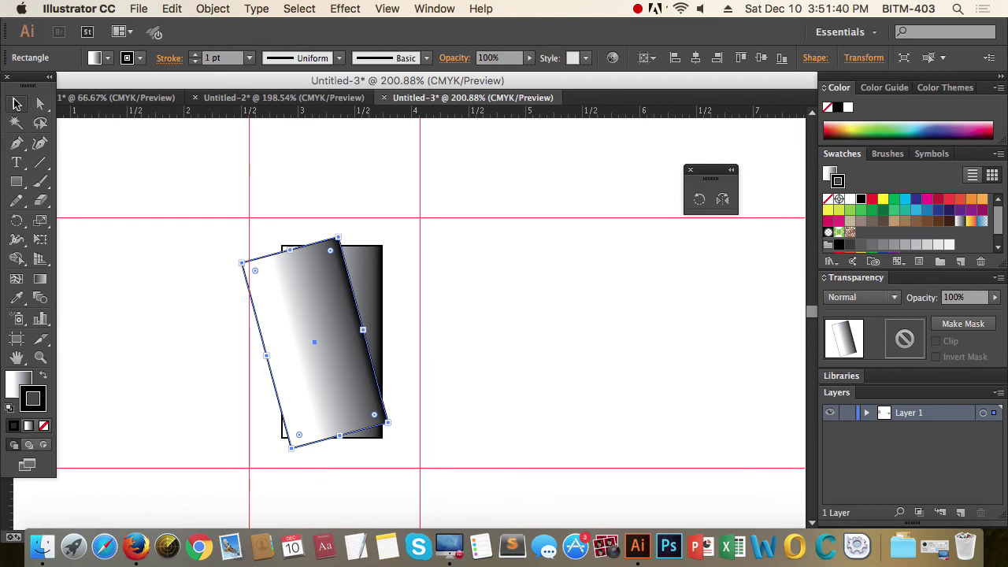
click(213, 9)
mouse_move(231, 28)
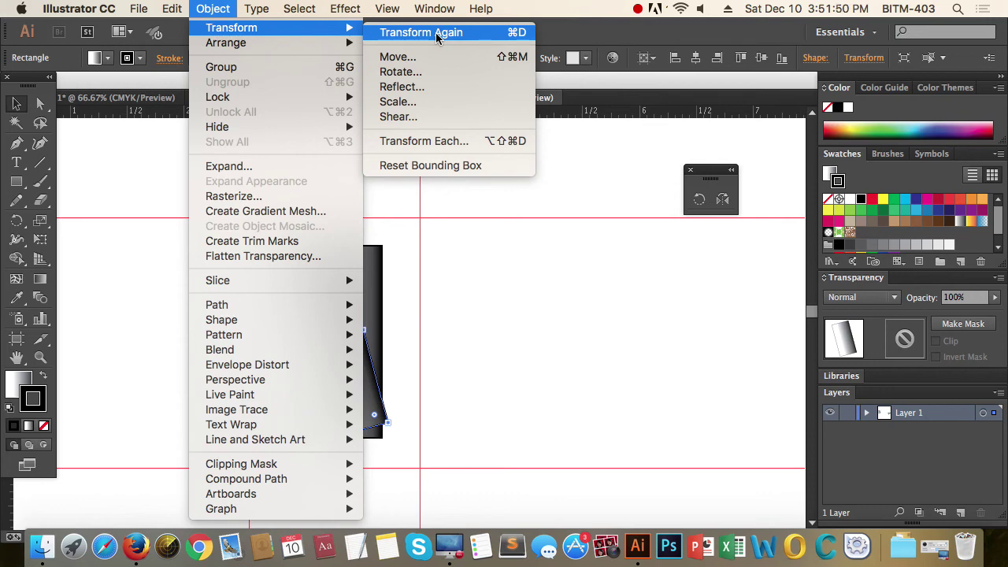
click(437, 34)
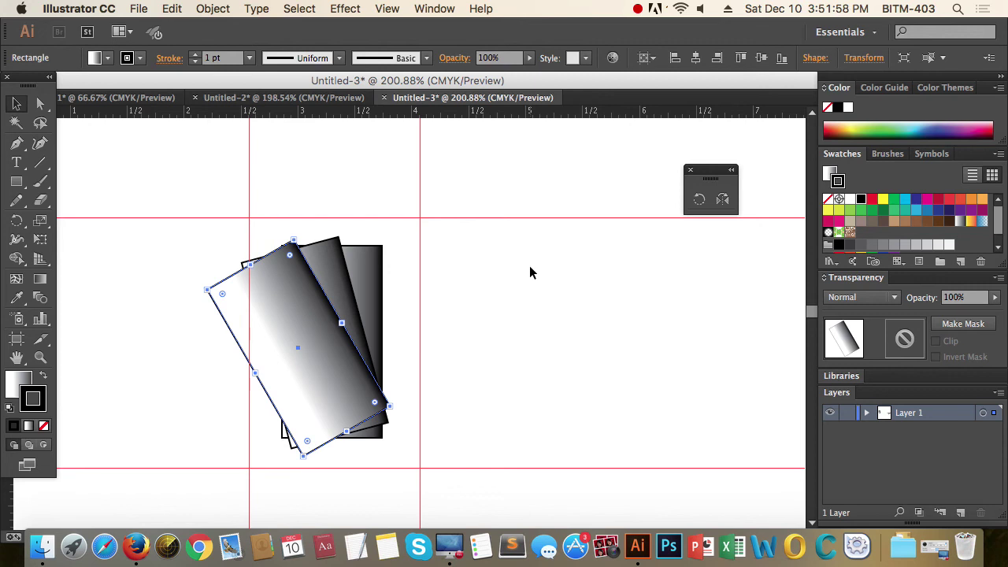
scroll(534, 277, down, 1)
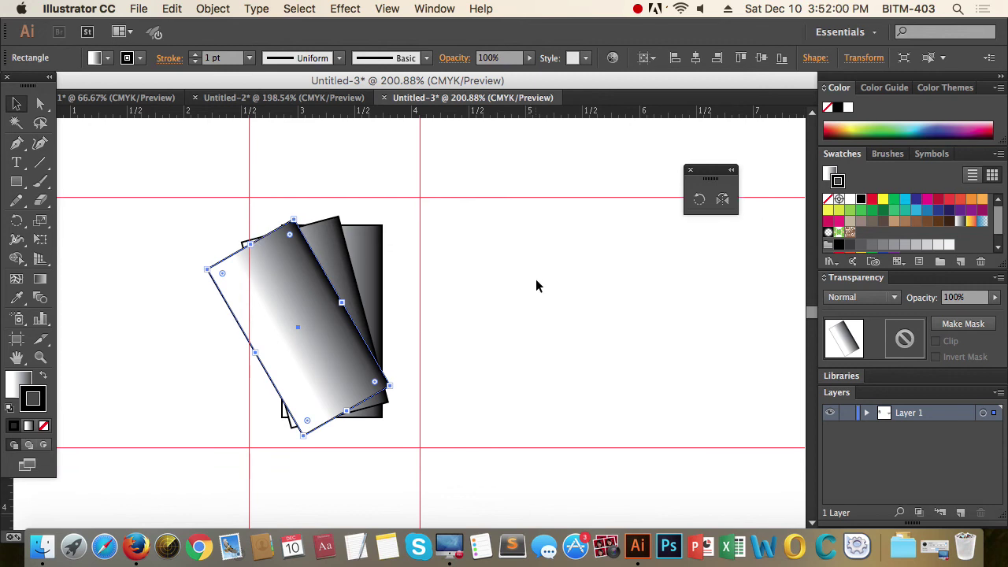
key(ctrl+d)
key(ctrl+d)
key(ctrl+d)
key(ctrl+d)
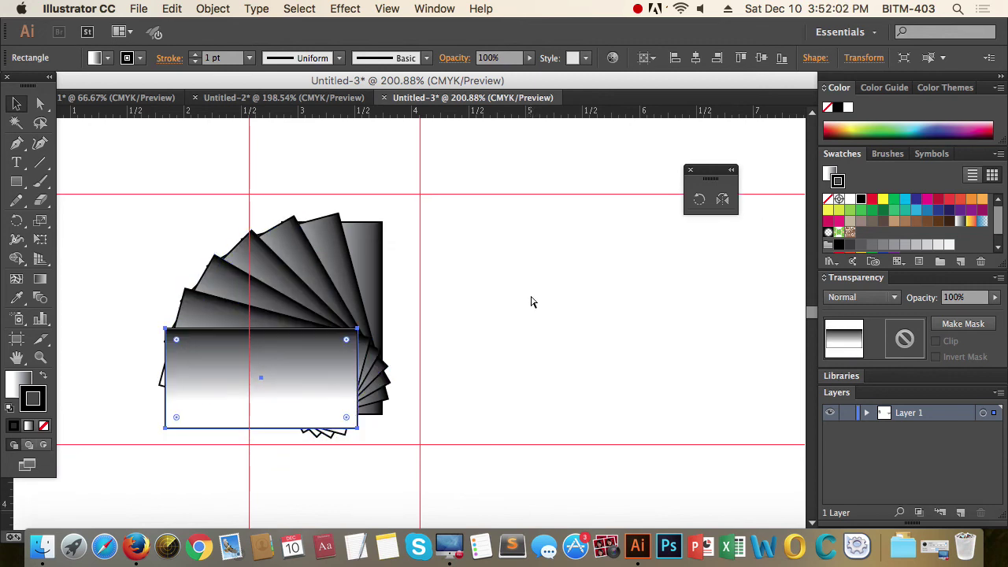
key(ctrl+d)
key(ctrl+d)
key(ctrl+d)
key(ctrl+d)
key(ctrl+d)
key(ctrl+d)
key(ctrl+d)
key(ctrl+d)
key(ctrl+d)
key(ctrl+d)
key(ctrl+d)
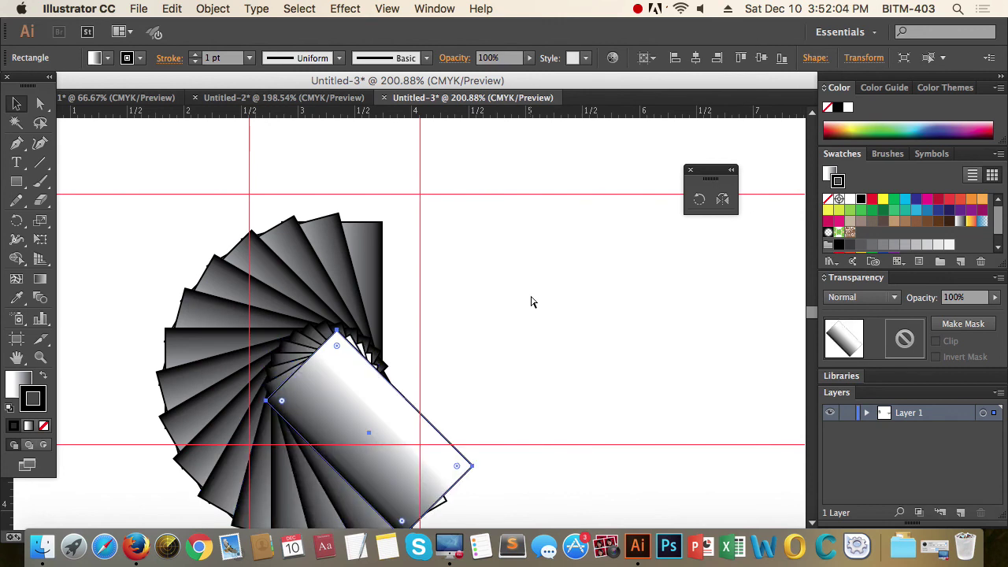
key(ctrl+d)
key(ctrl+d)
key(ctrl+d)
key(ctrl+d)
key(ctrl+d)
key(ctrl+d)
key(ctrl+d)
key(ctrl+d)
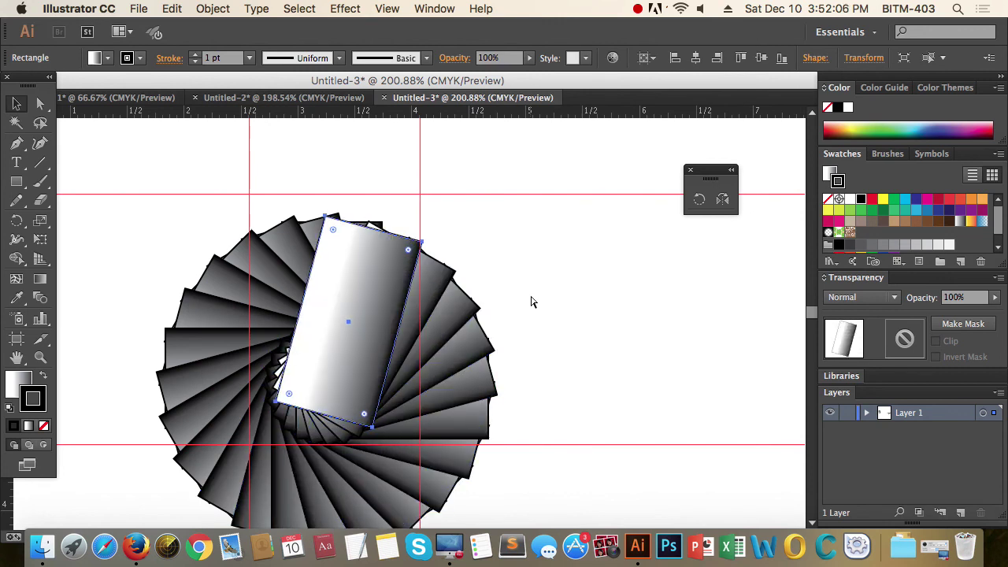
key(ctrl+d)
click(531, 301)
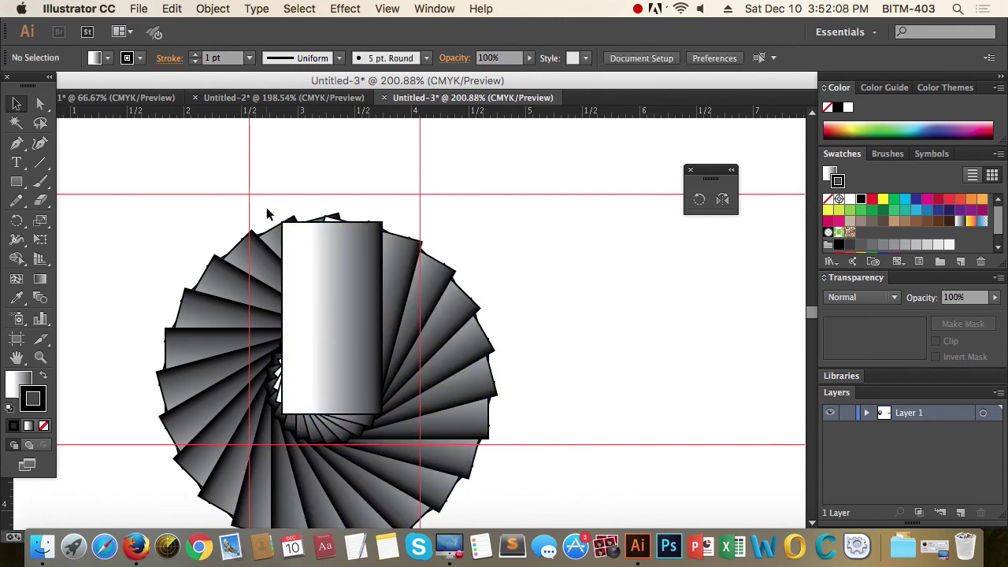
drag(148, 189, 627, 489)
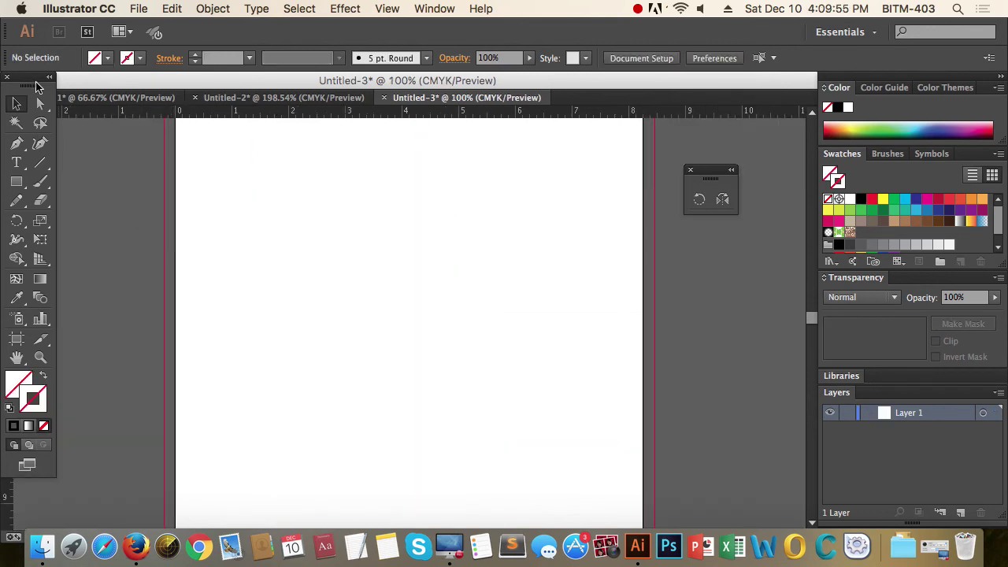
Drag three vertical guides from the left ruler to near the page centre.
drag(6, 496, 418, 498)
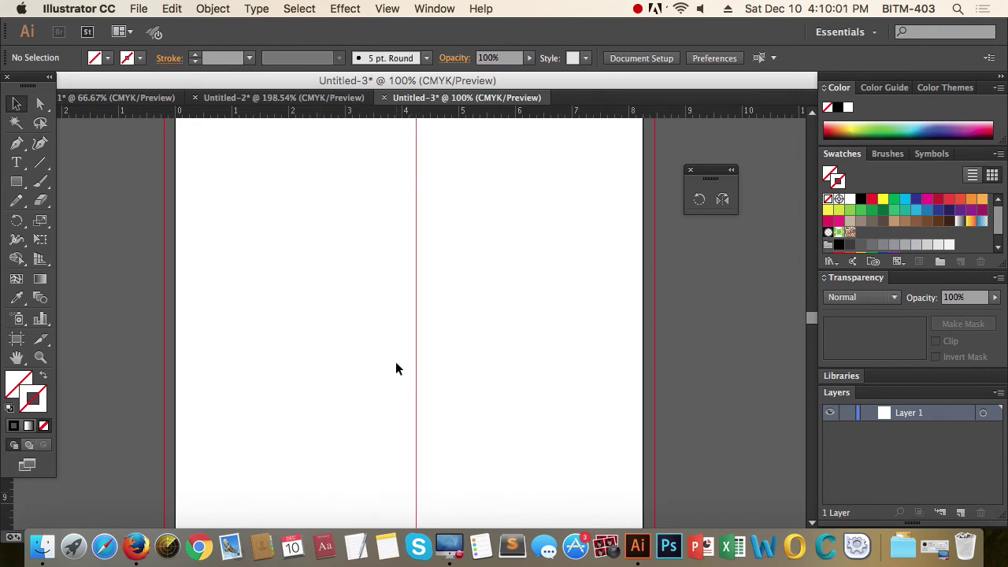
drag(9, 496, 407, 488)
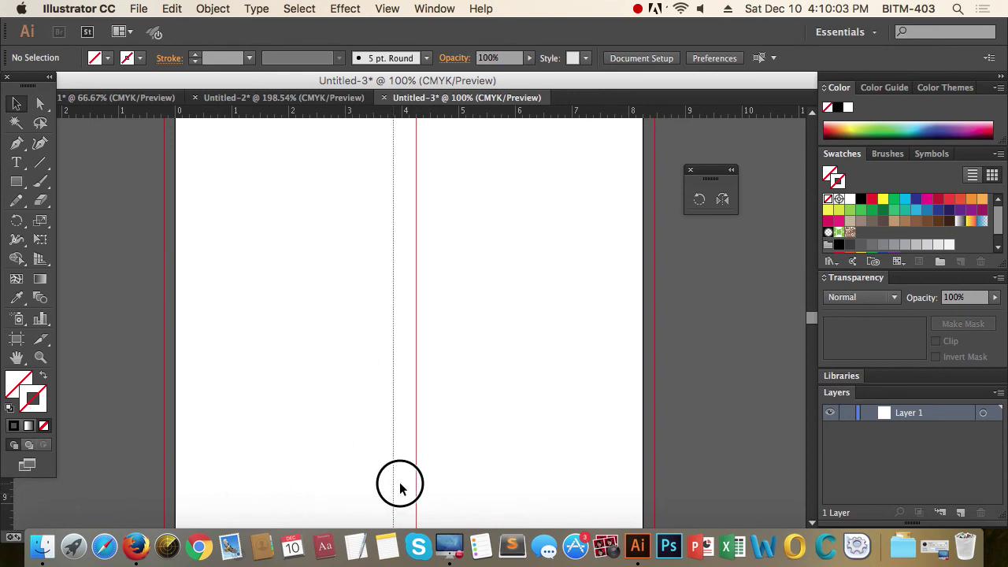
drag(407, 486, 408, 487)
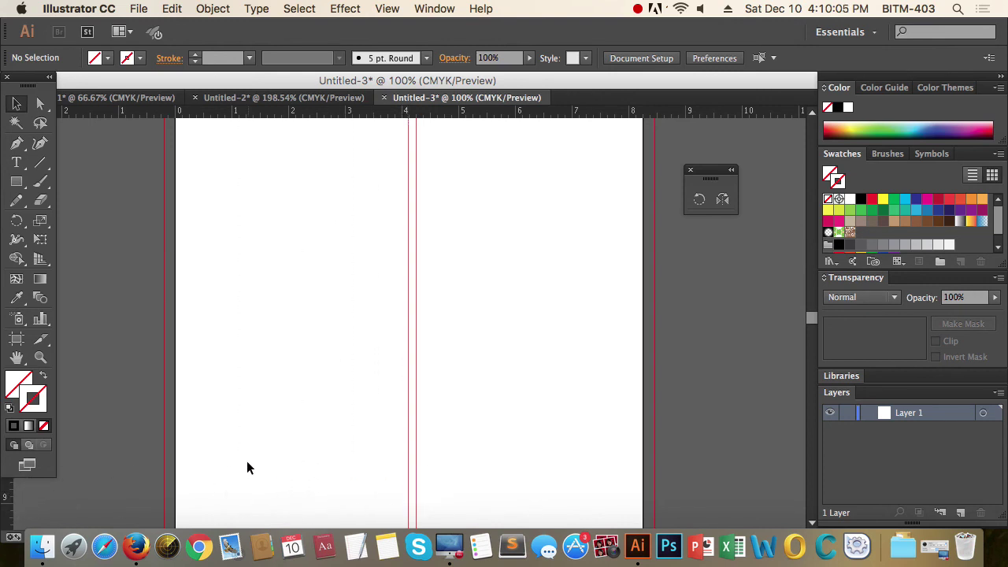
drag(4, 516, 392, 505)
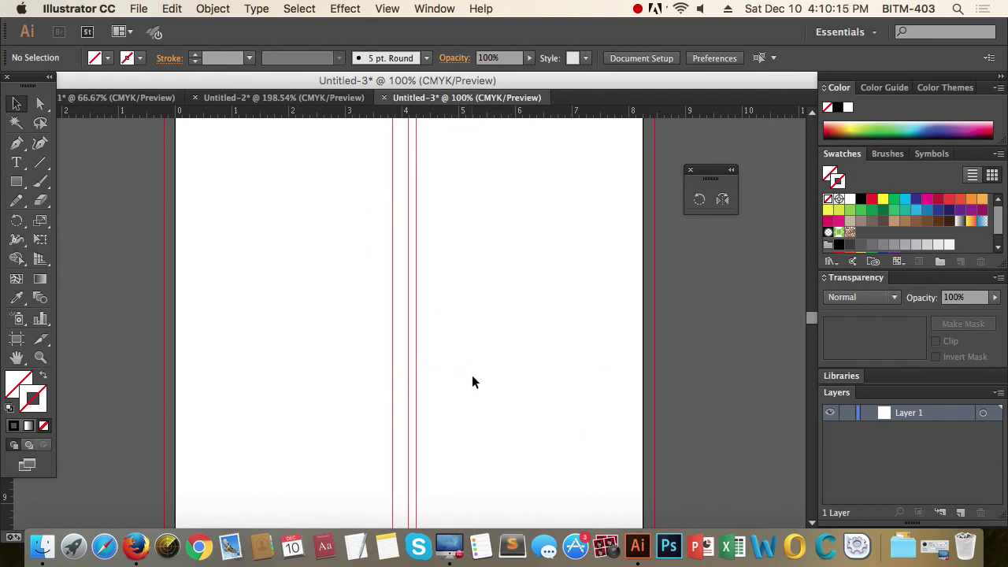
Zoom to 200% and pen-draw a path up the right guide, then a short step left.
key(super+equal)
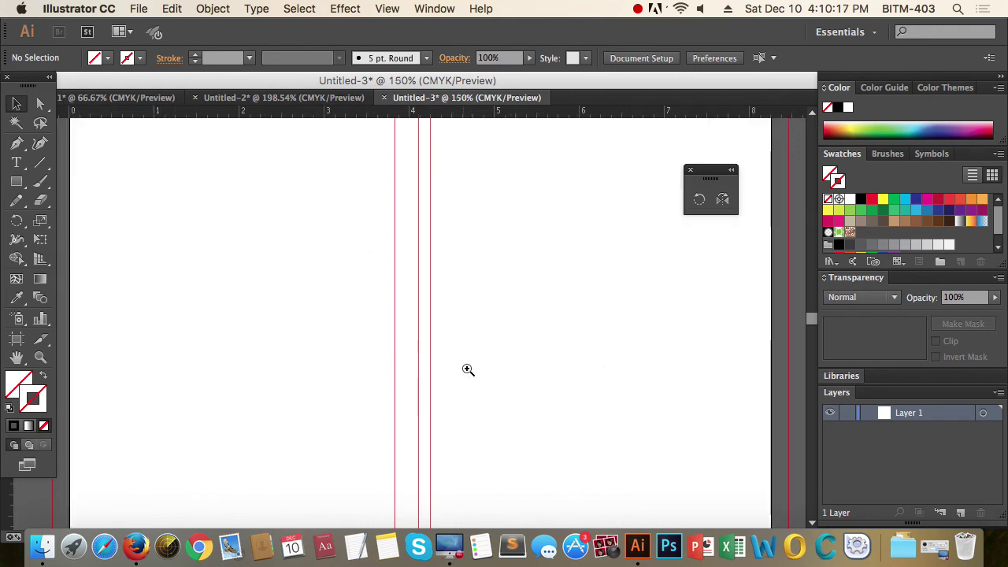
key(super+equal)
scroll(419, 344, left, 1)
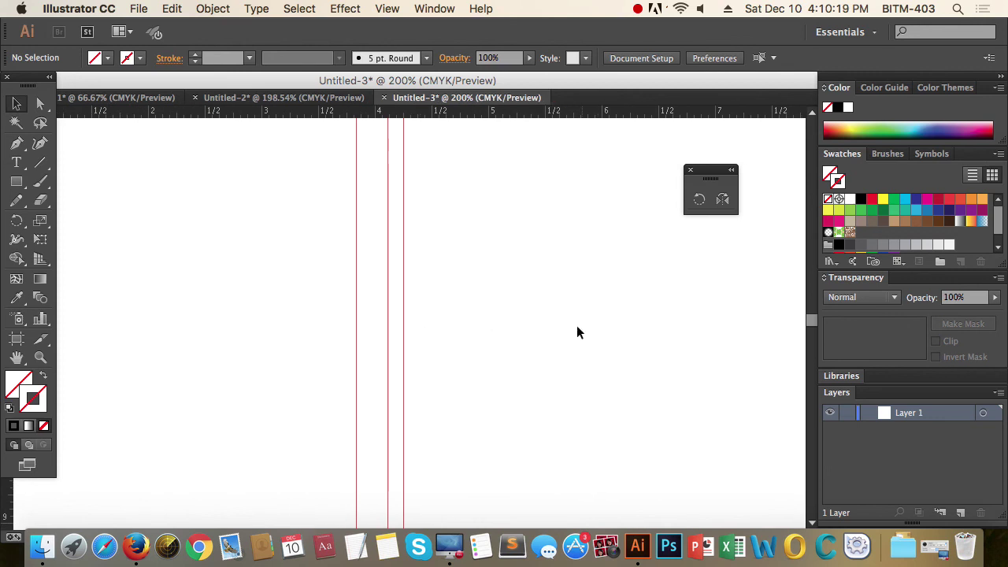
click(16, 142)
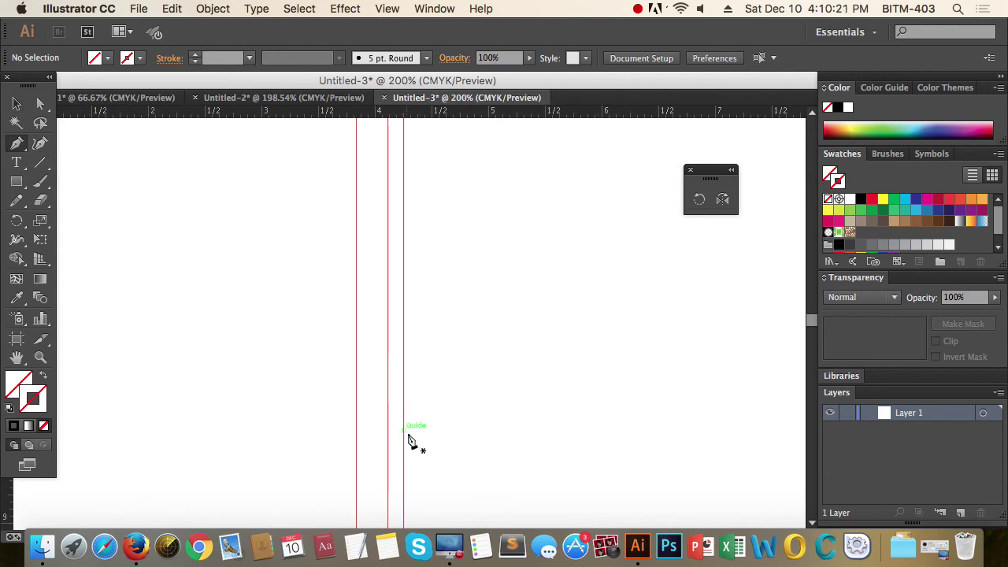
click(404, 455)
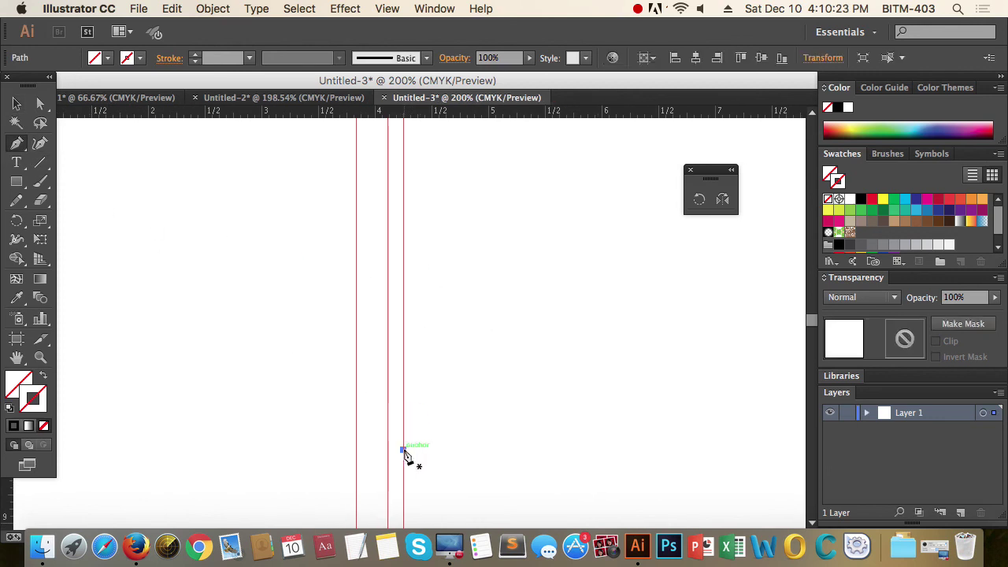
drag(392, 458, 390, 458)
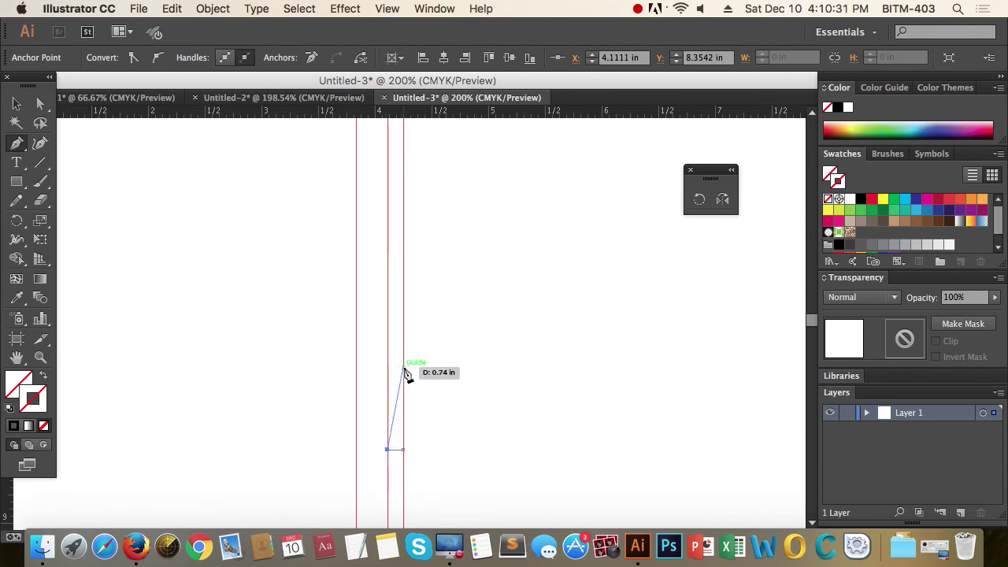
click(387, 332)
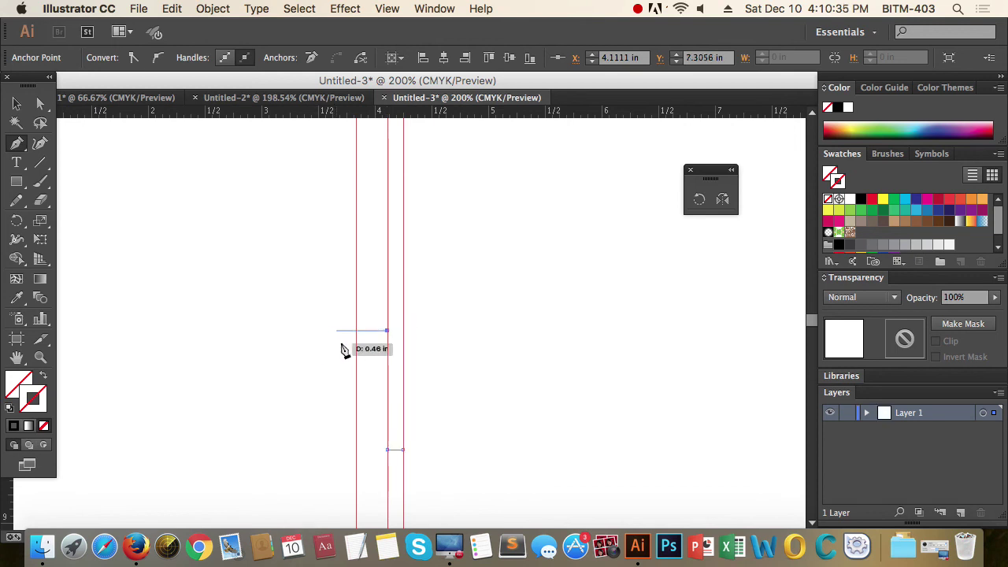
click(356, 331)
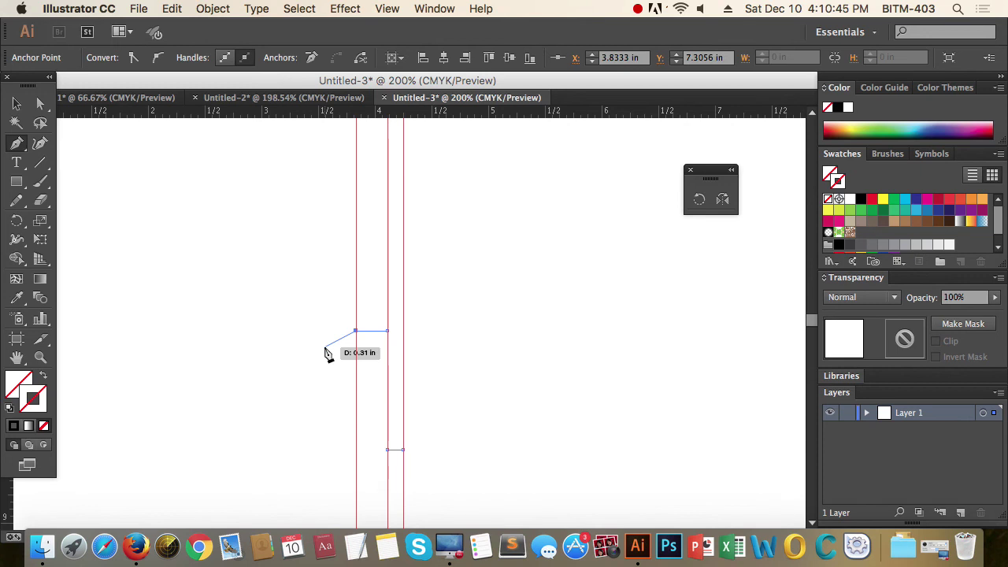
Reset to default black stroke, set fill to None, and drag a curved segment up to the right guide.
key(d)
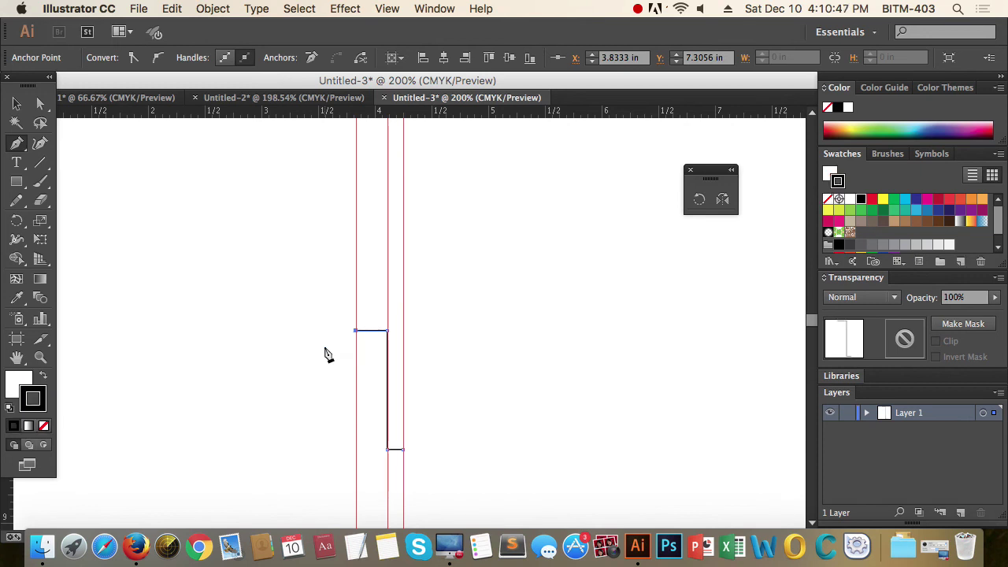
click(17, 386)
click(44, 428)
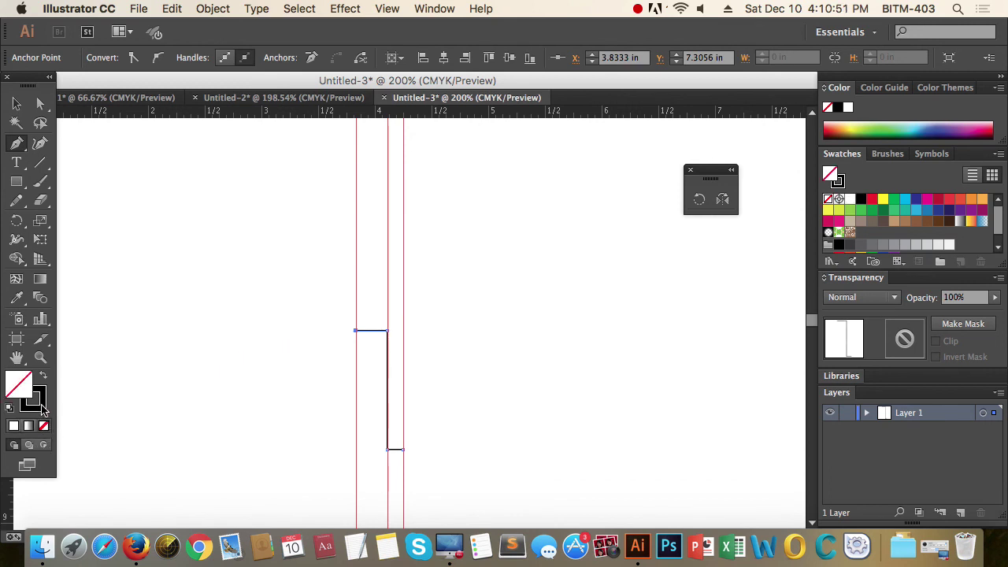
click(42, 405)
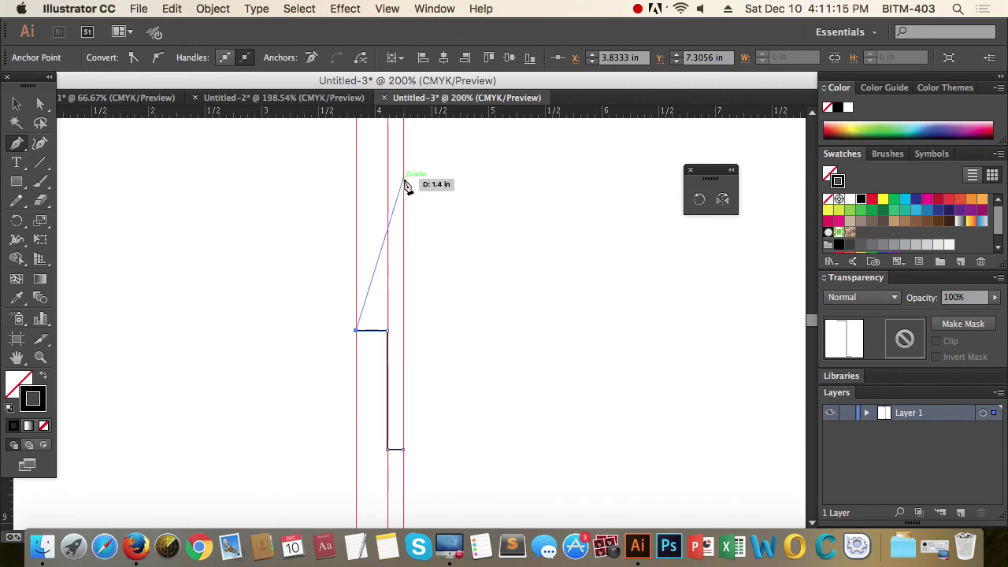
drag(404, 181, 457, 159)
Reflect a copy of the half outline about the stem's bottom-right anchor to form a symmetric arrow.
click(19, 105)
click(492, 279)
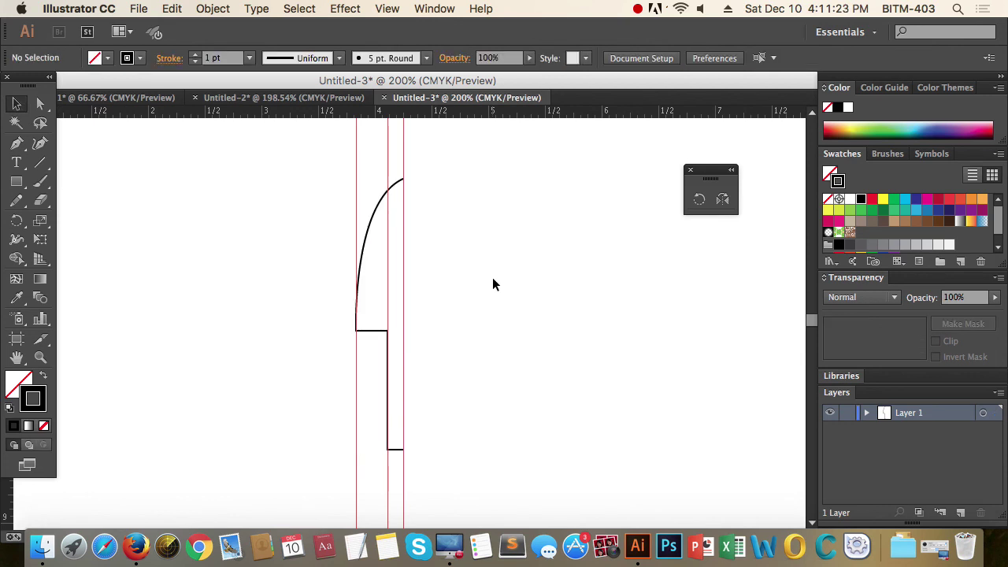
mouse_move(524, 365)
mouse_down()
mouse_move(244, 292)
mouse_move(555, 416)
mouse_up()
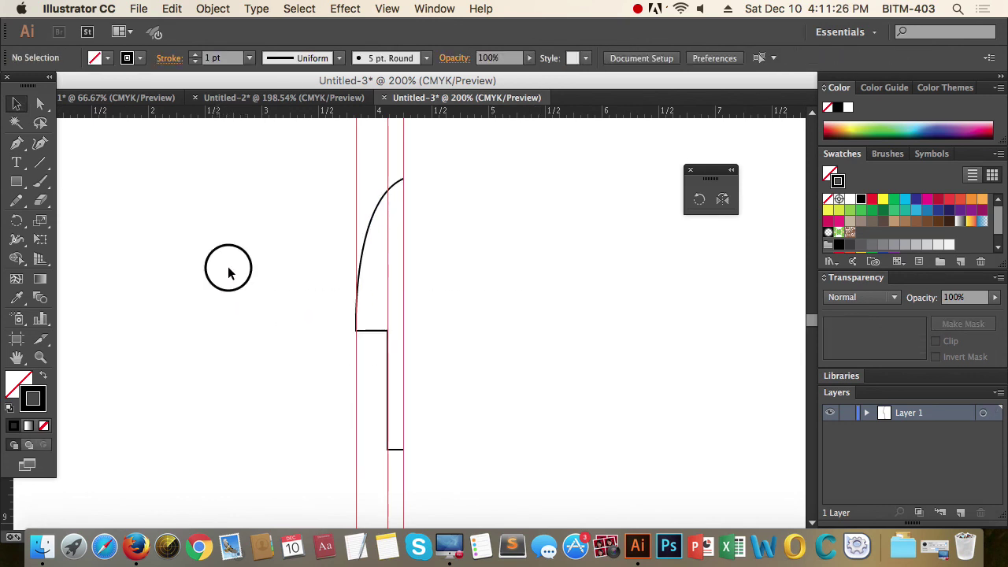
click(540, 409)
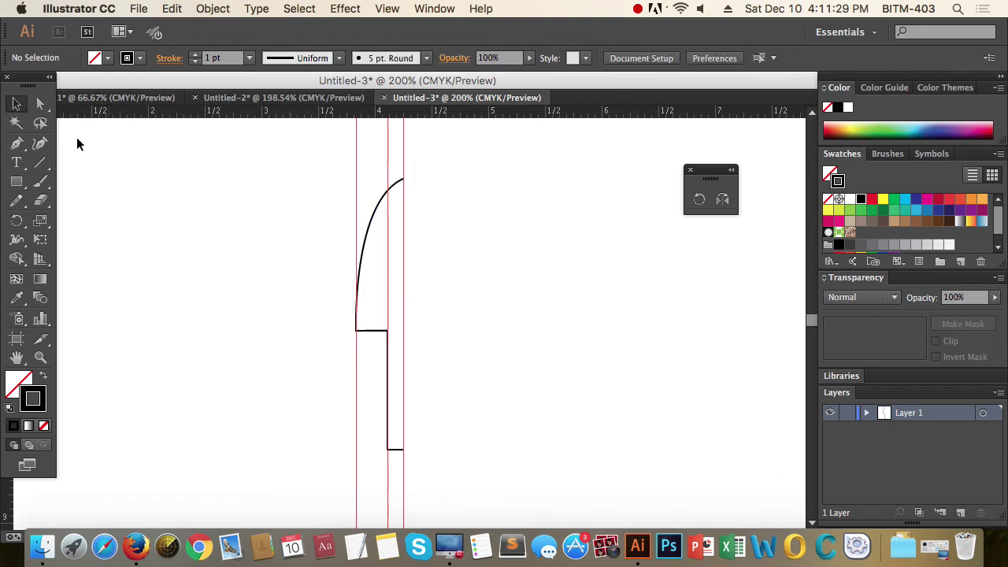
drag(316, 203, 481, 329)
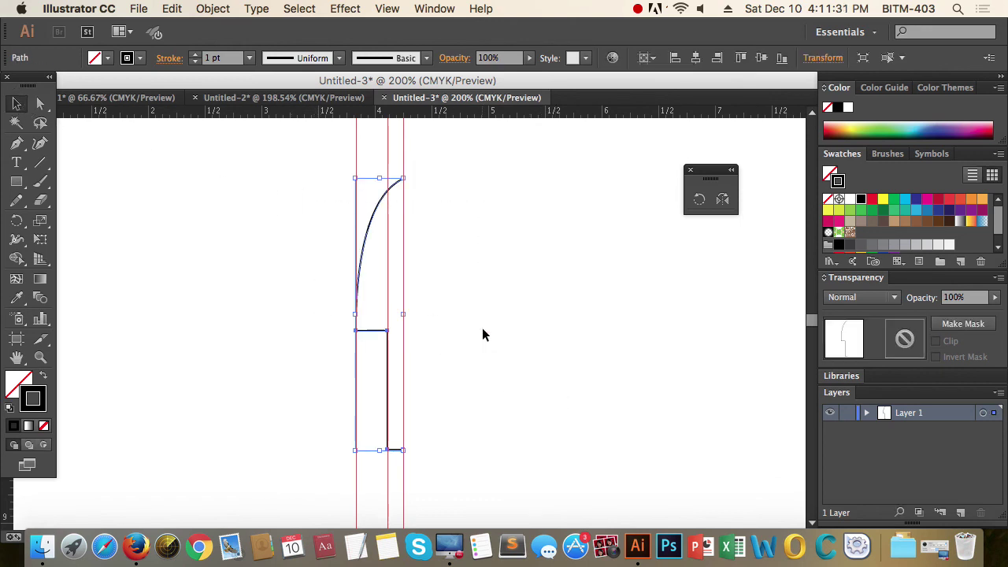
click(723, 200)
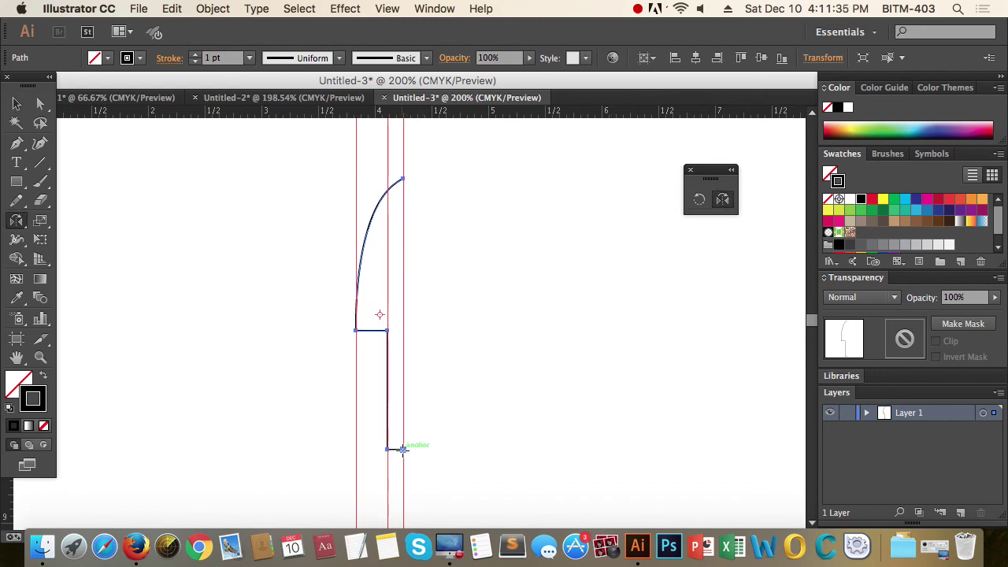
click(403, 449)
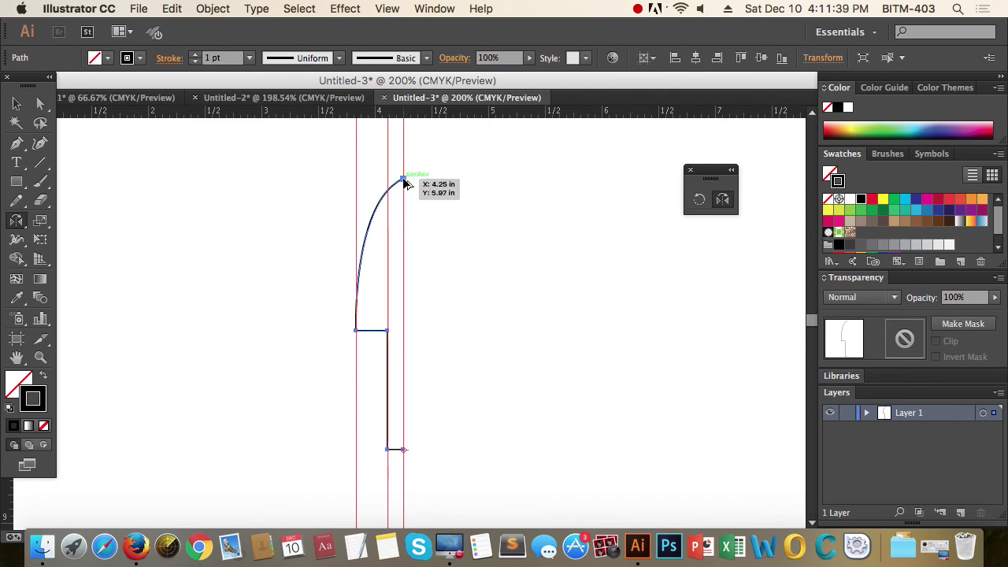
drag(405, 182, 403, 178)
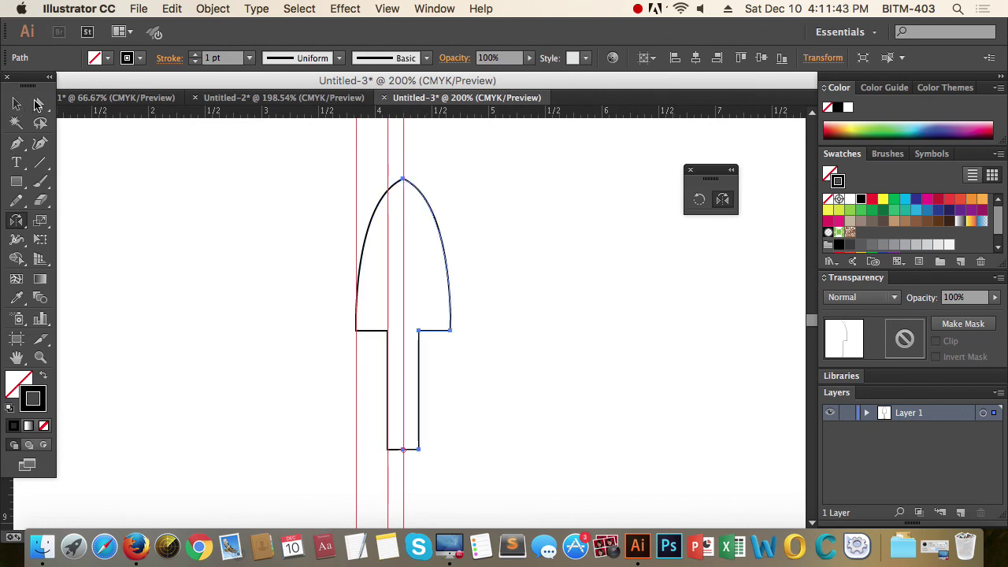
click(42, 103)
click(514, 230)
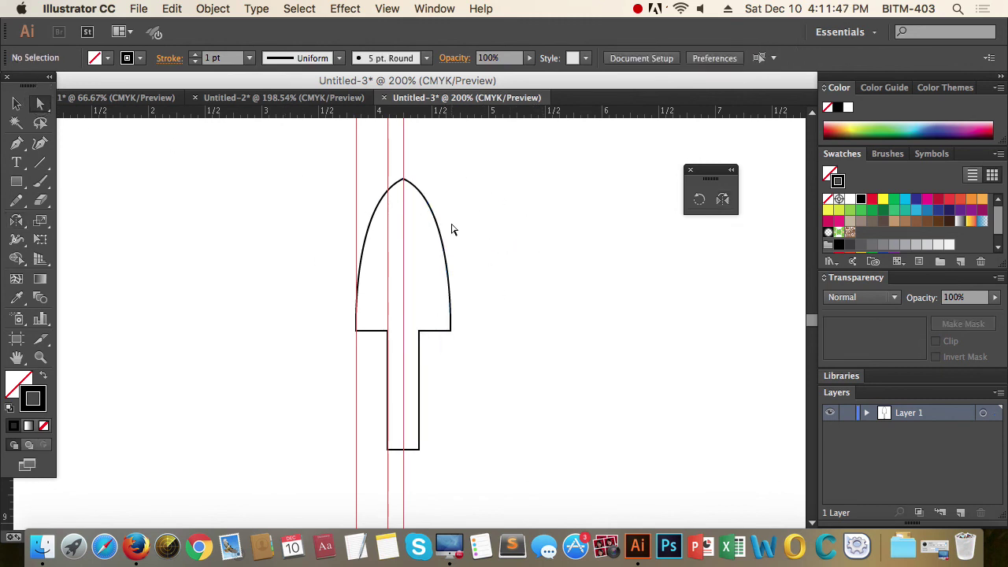
click(441, 9)
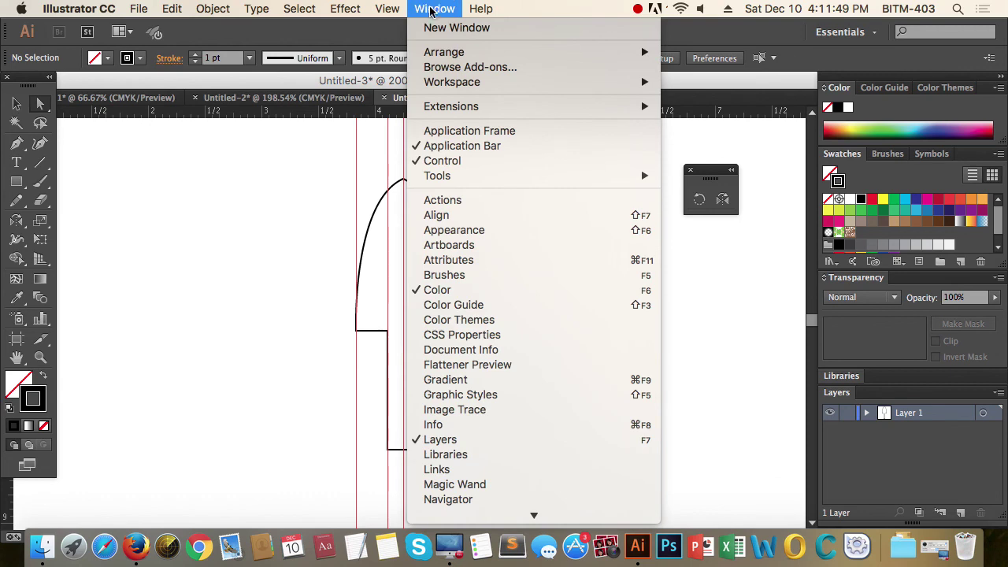
mouse_move(425, 379)
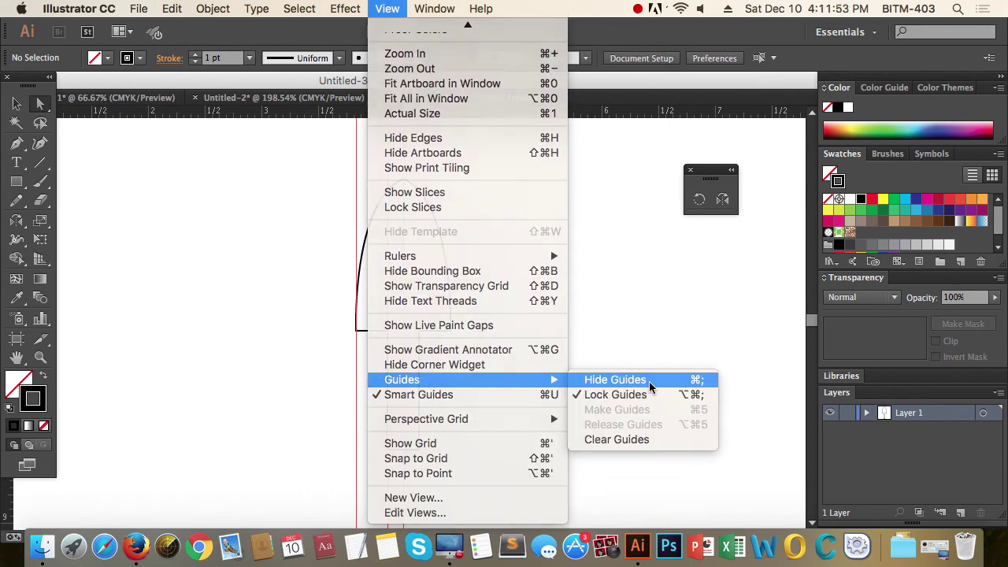
Hide the guides, then select both endpoints at the dome's tip and join them into one corner.
click(649, 381)
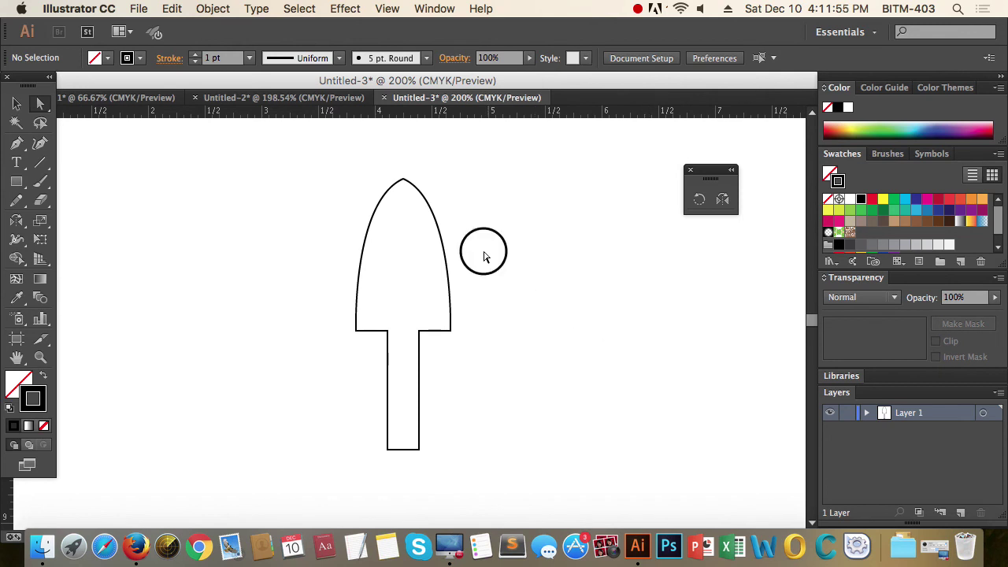
drag(483, 247, 418, 288)
click(360, 272)
click(432, 332)
drag(367, 162, 423, 192)
scroll(423, 193, up, 5)
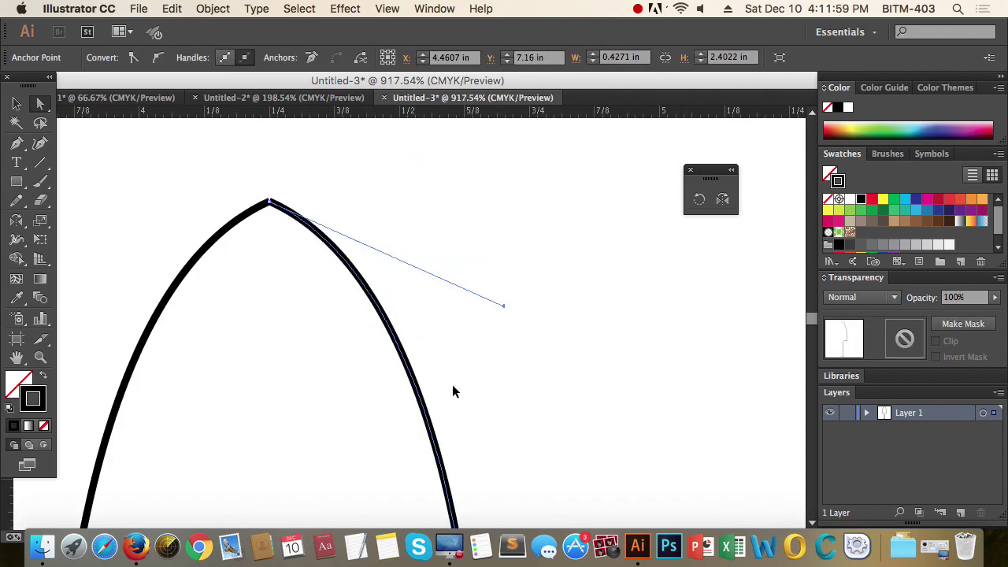
drag(74, 272, 228, 362)
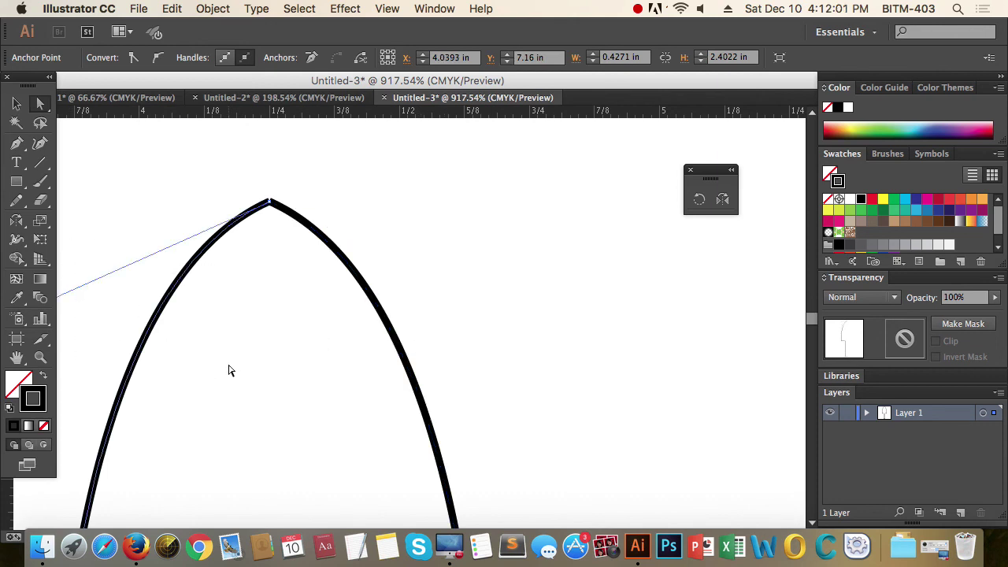
click(464, 260)
drag(224, 171, 281, 225)
drag(242, 163, 289, 236)
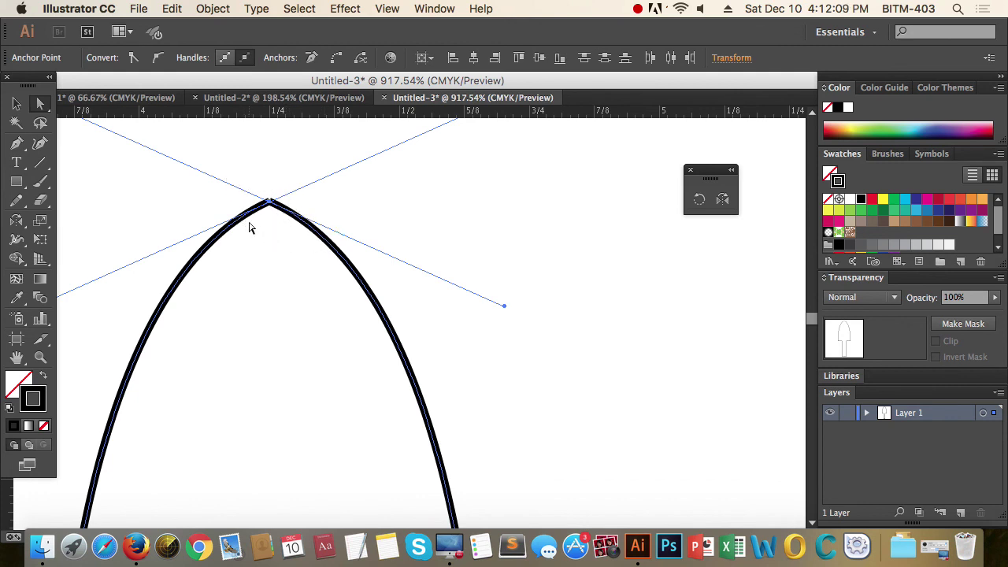
click(214, 9)
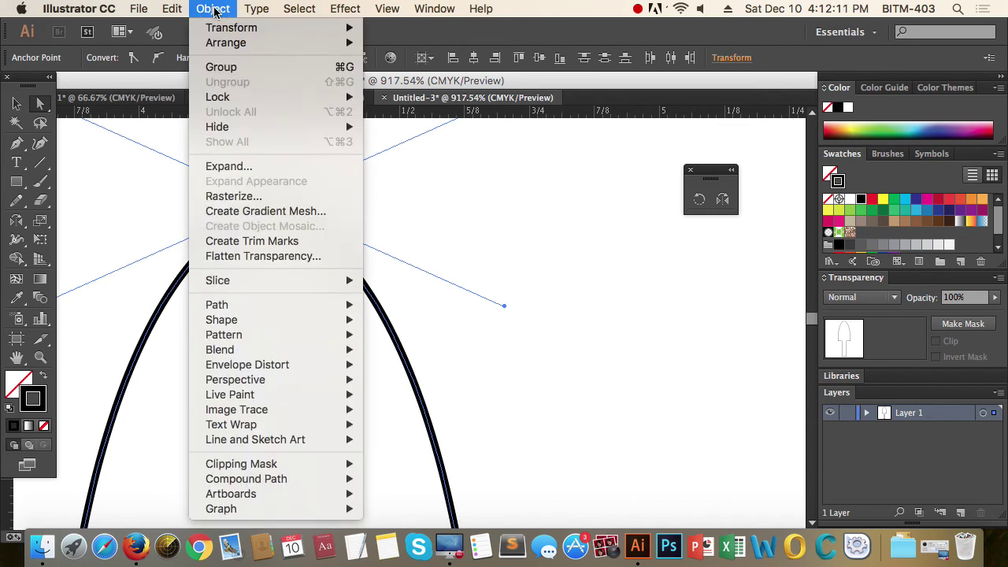
mouse_move(217, 305)
click(451, 309)
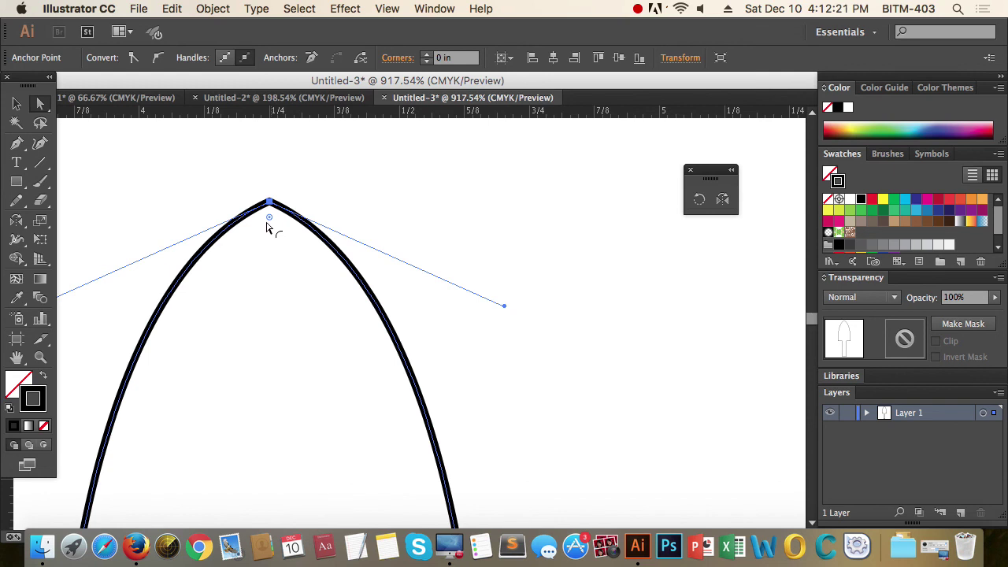
Join the two open endpoints at the stem's bottom, then deselect and zoom out to 150%.
scroll(540, 428, down, 2)
scroll(540, 427, down, 5)
scroll(537, 429, down, 5)
scroll(536, 428, down, 3)
scroll(513, 393, down, 5)
scroll(439, 259, down, 5)
scroll(465, 375, left, 3)
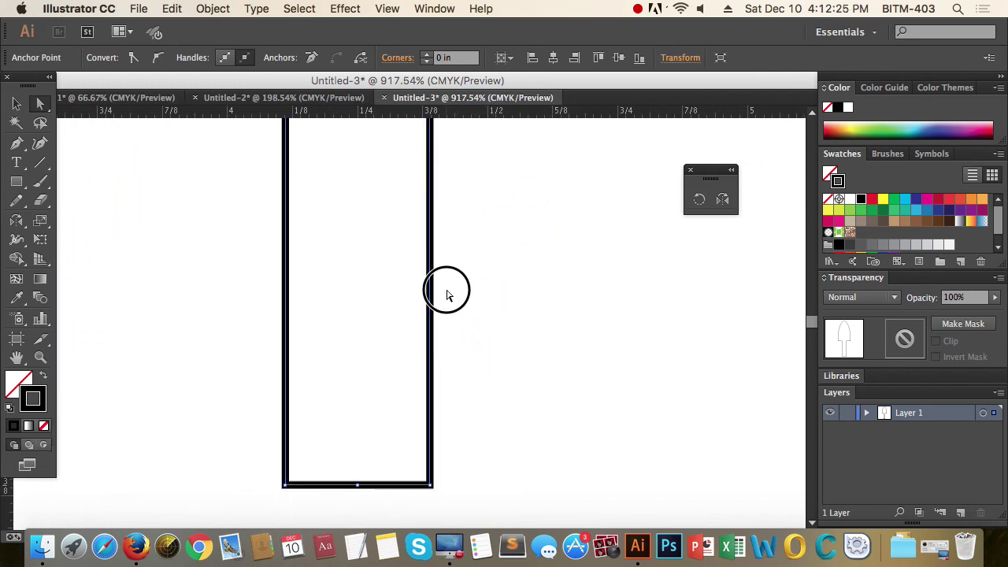
scroll(446, 295, down, 5)
scroll(447, 294, left, 1)
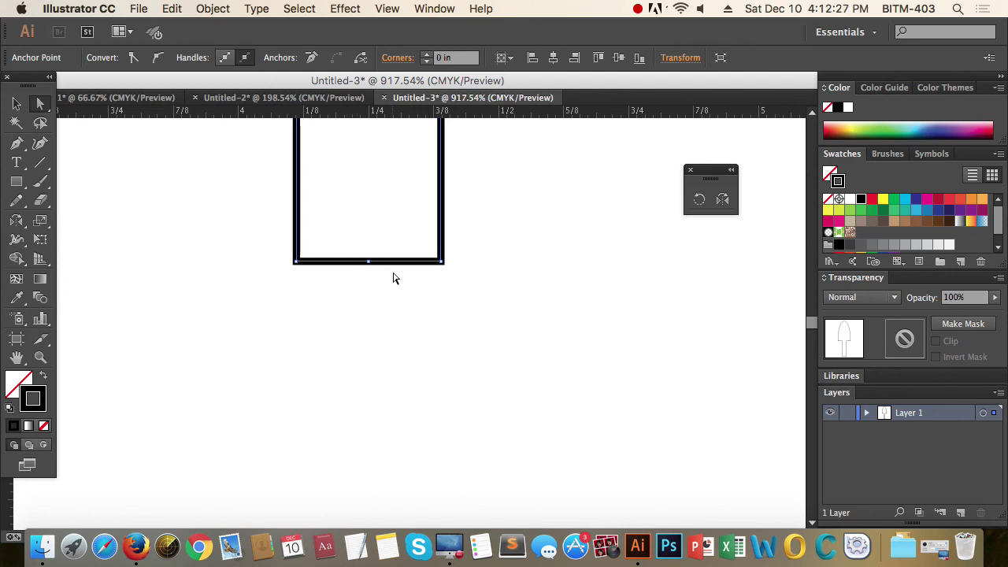
drag(406, 309, 335, 226)
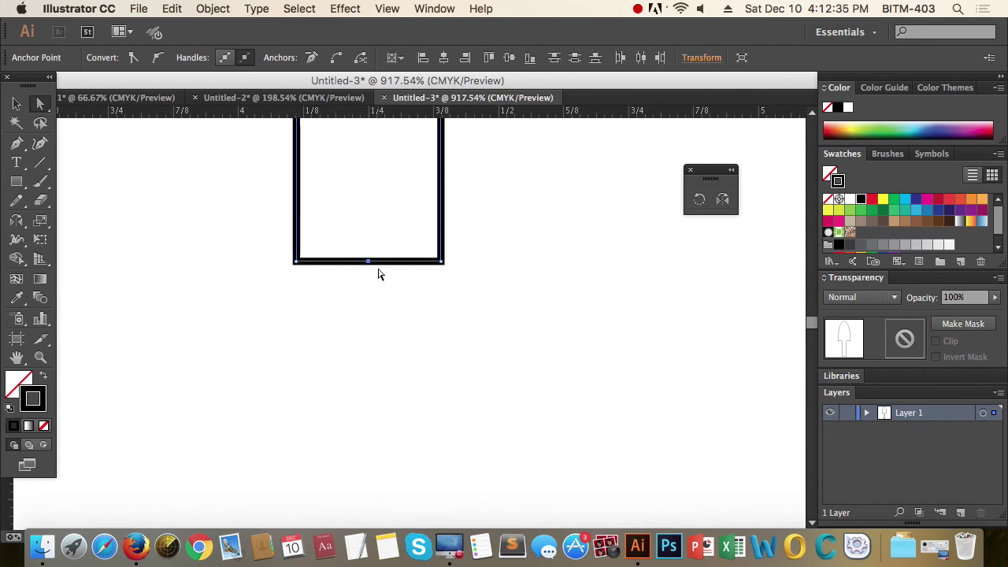
click(208, 12)
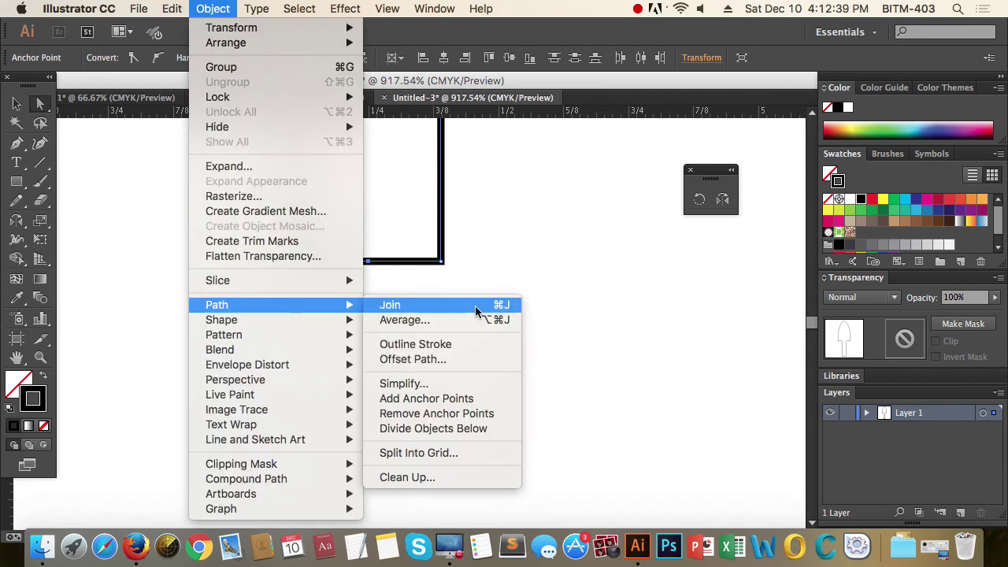
mouse_move(217, 305)
click(475, 307)
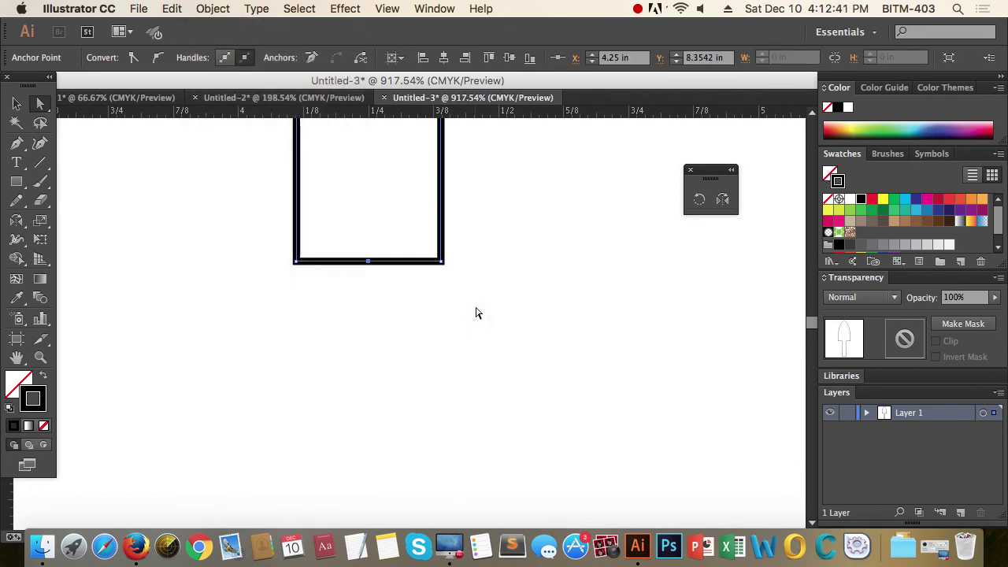
click(475, 314)
click(16, 103)
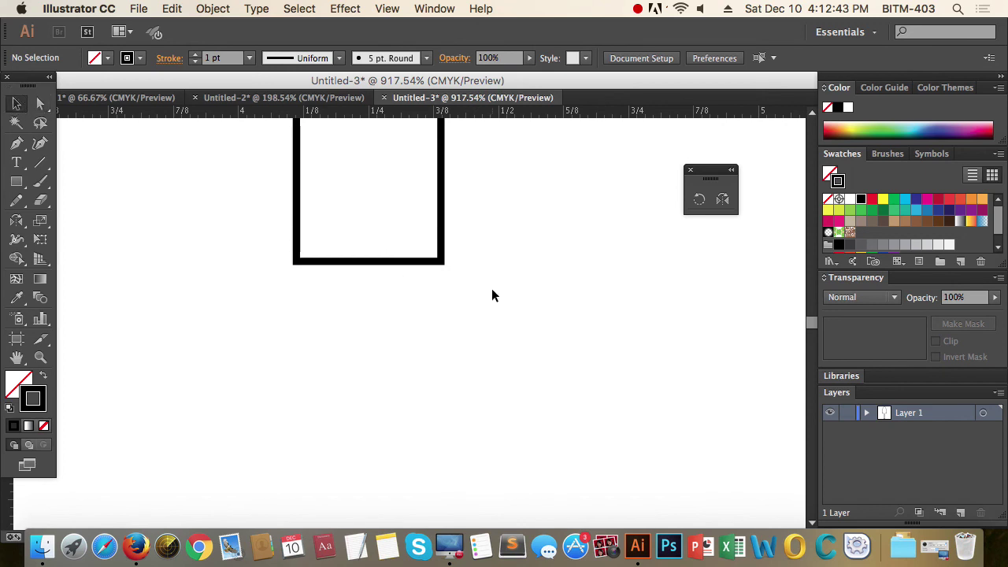
alt+super+click(427, 229)
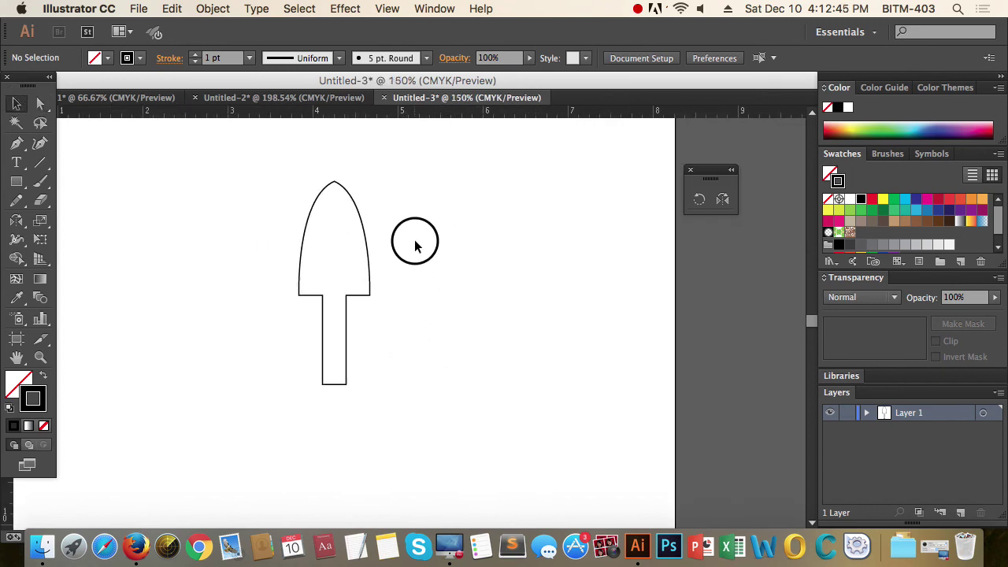
Select the arrow and Alt-click inside the stem top as the rotation pivot, cancelling the dialog.
drag(412, 310, 309, 253)
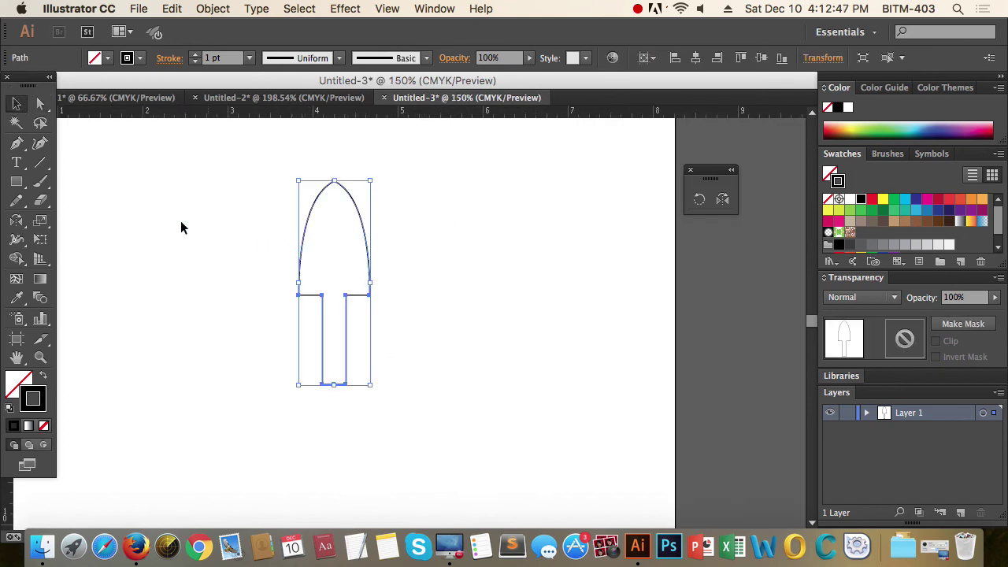
click(696, 201)
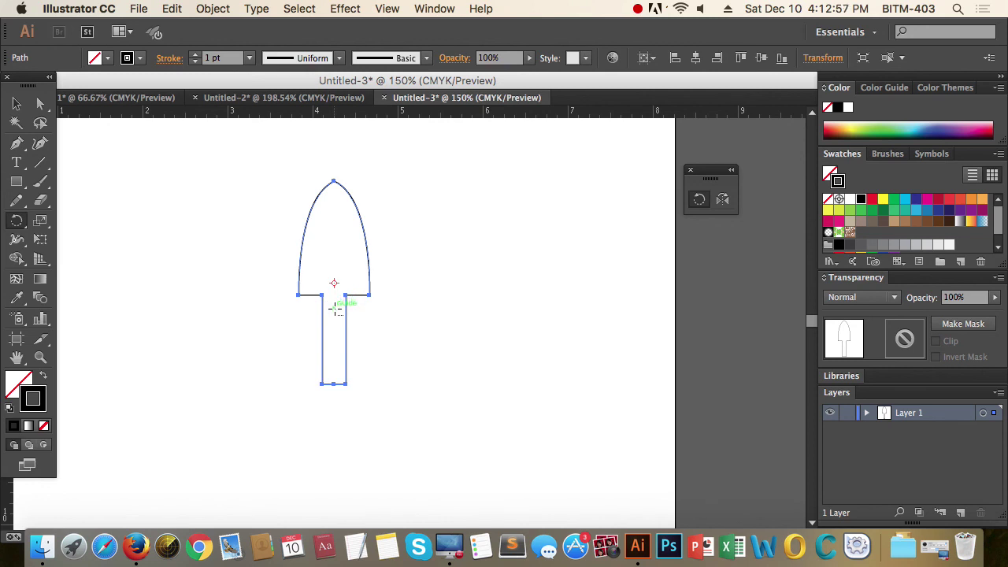
alt+click(335, 309)
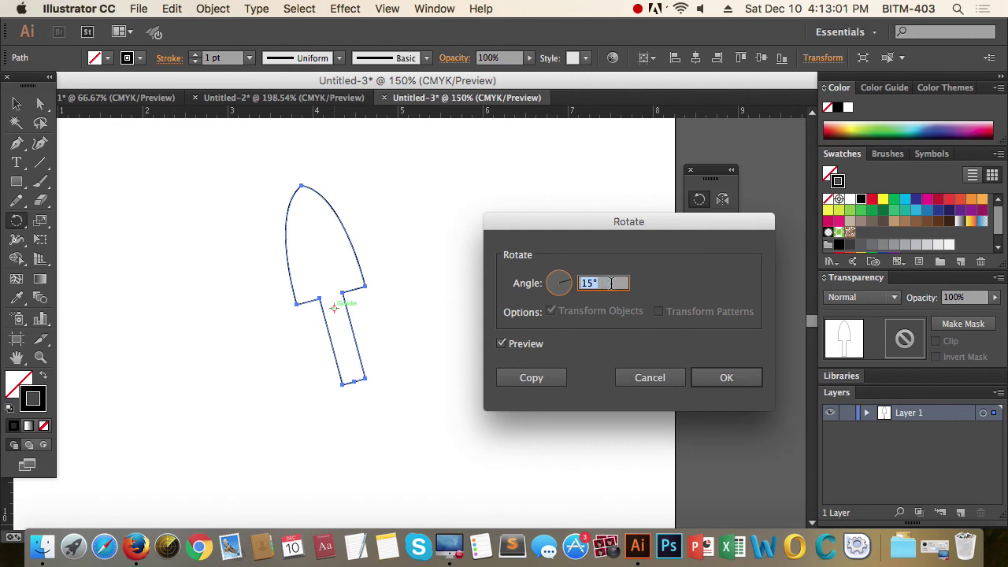
click(650, 377)
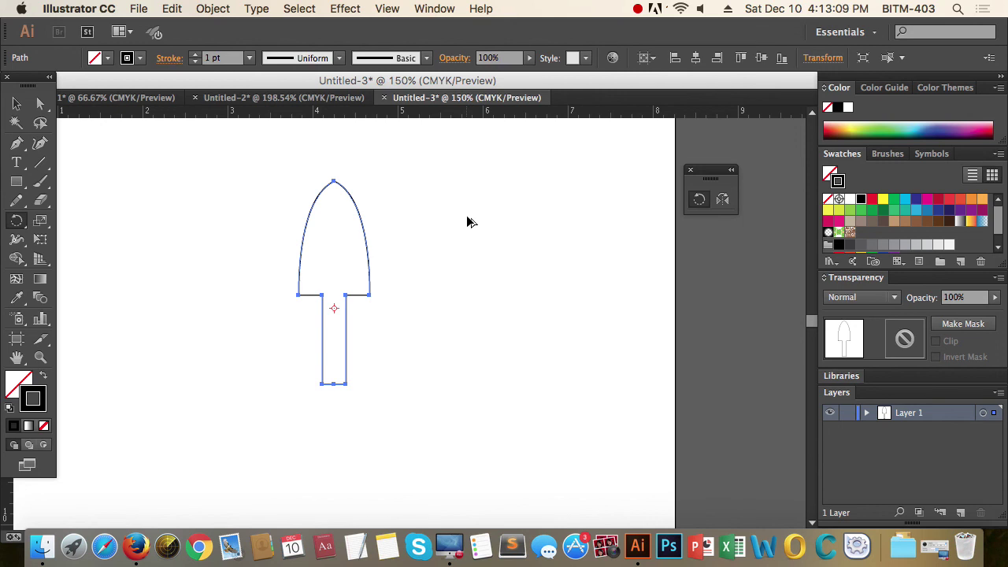
Alt-drag a rotated copy of the arrow around the pivot, repeat with Ctrl+D four times, then deselect.
drag(348, 197, 330, 193)
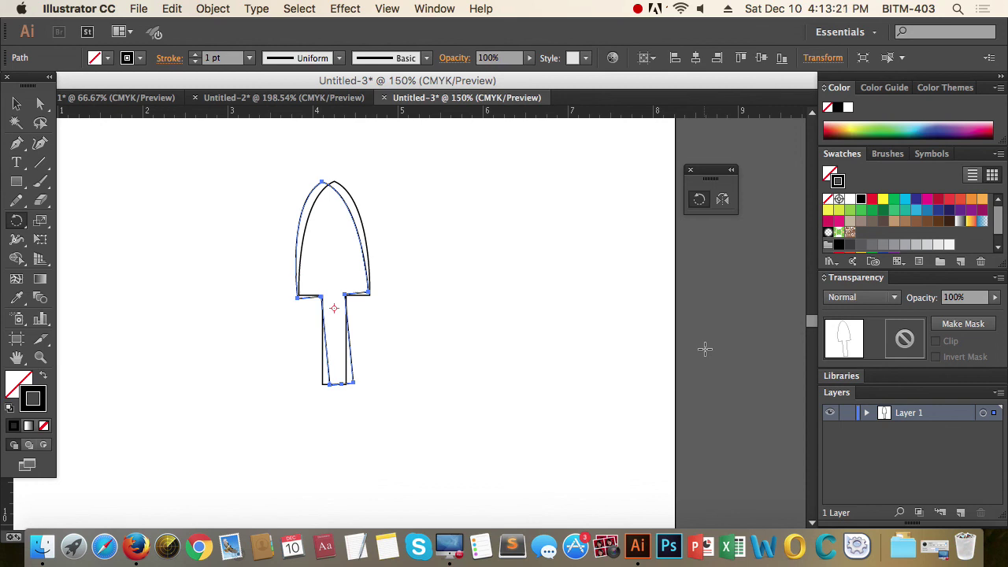
key(ctrl+d)
key(ctrl+d)
key(ctrl+d)
key(ctrl+d)
key(ctrl+d)
key(ctrl+d)
key(ctrl+d)
key(ctrl+d)
key(ctrl+d)
key(ctrl+d)
key(ctrl+d)
key(ctrl+d)
key(ctrl+d)
key(ctrl+d)
key(ctrl+d)
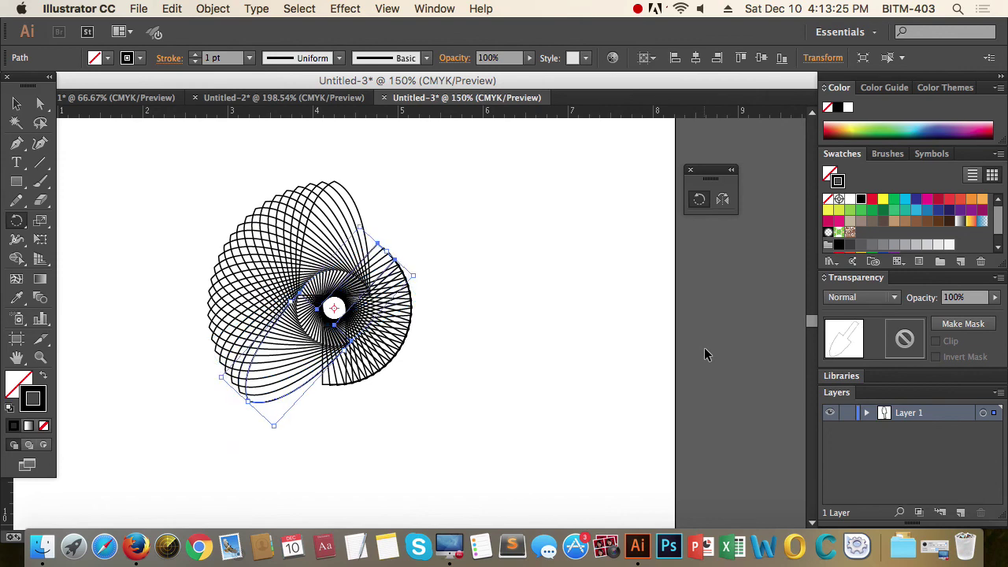
key(ctrl+d)
key(ctrl+d)
key(ctrl+d)
key(ctrl+d)
key(ctrl+d)
key(ctrl+d)
key(ctrl+d)
key(ctrl+d)
key(ctrl+d)
key(ctrl+d)
key(ctrl+d)
key(ctrl+d)
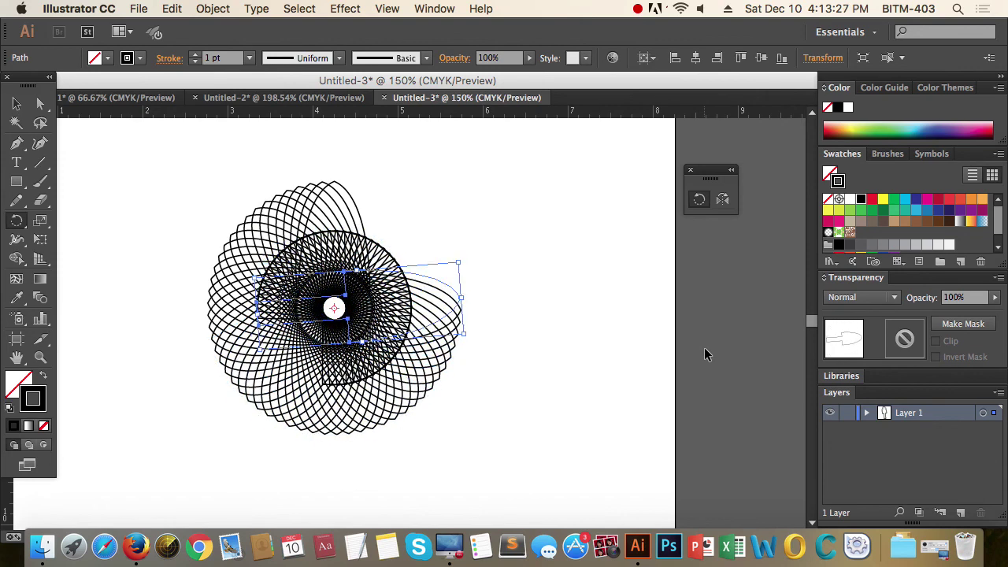
key(ctrl+d)
key(ctrl+d)
key(ctrl+d)
key(ctrl+d)
key(ctrl+d)
key(ctrl+d)
key(ctrl+d)
key(ctrl+d)
key(ctrl+d)
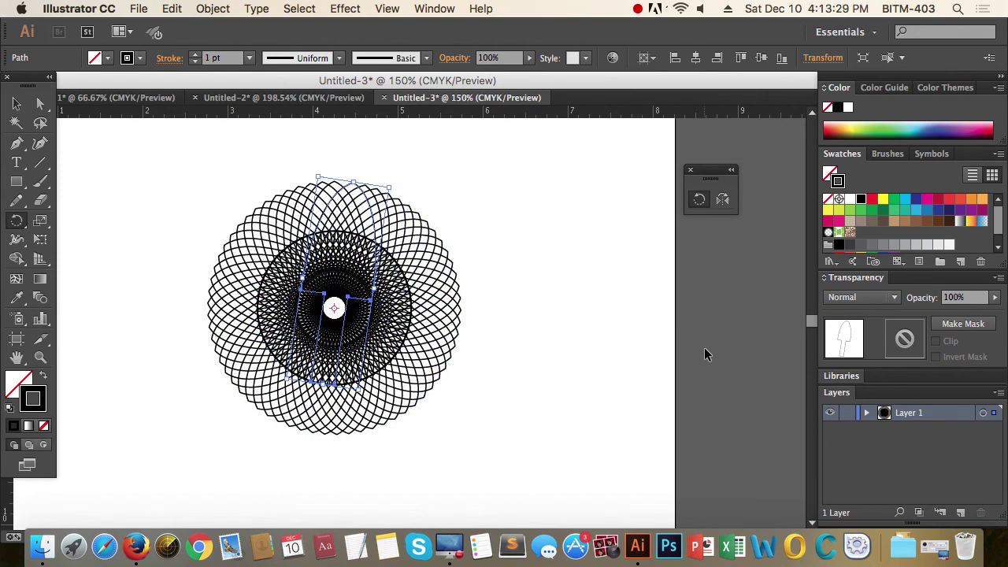
key(ctrl+d)
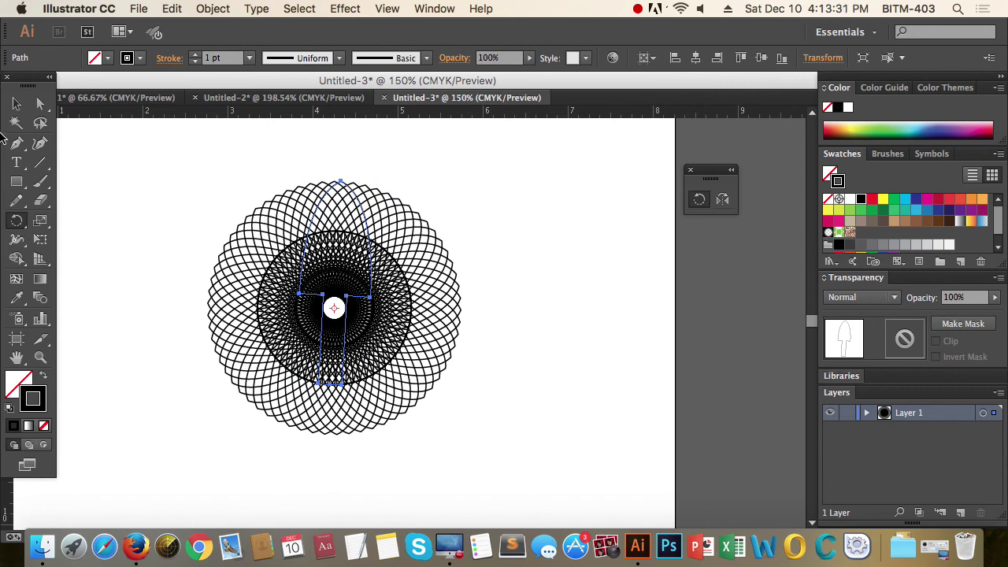
click(16, 103)
click(560, 241)
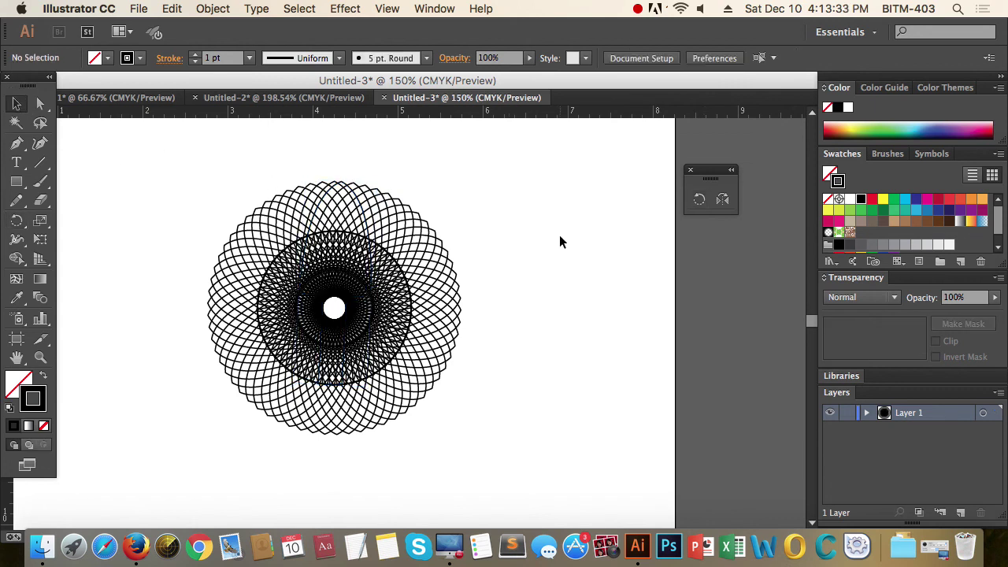